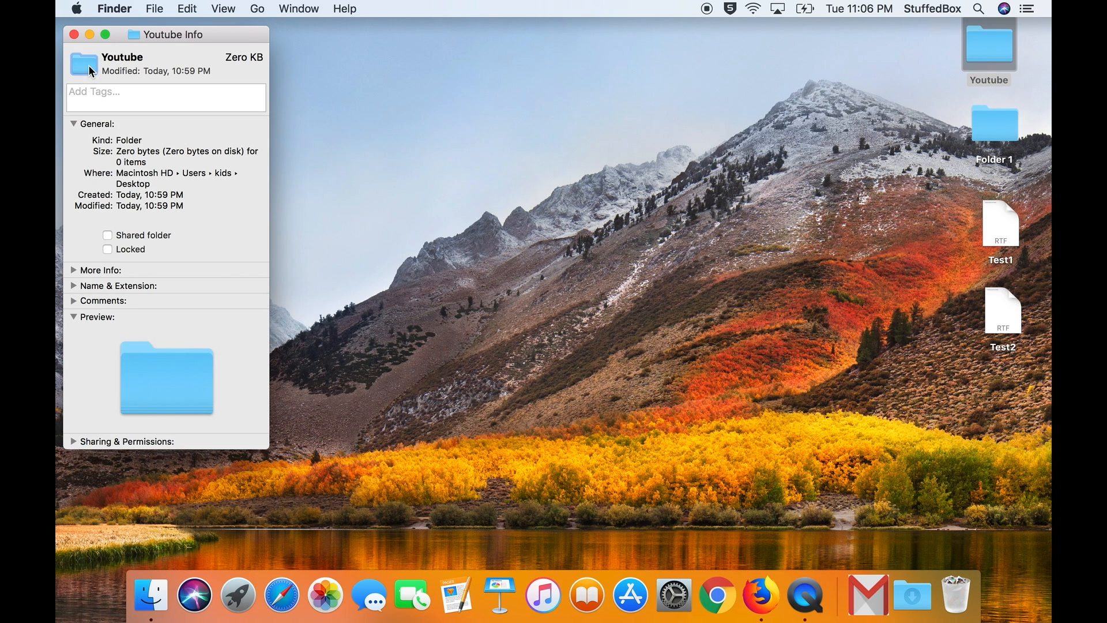
Copy the Youtube folder's icon from its info window and open Preview.
left_click(187, 11)
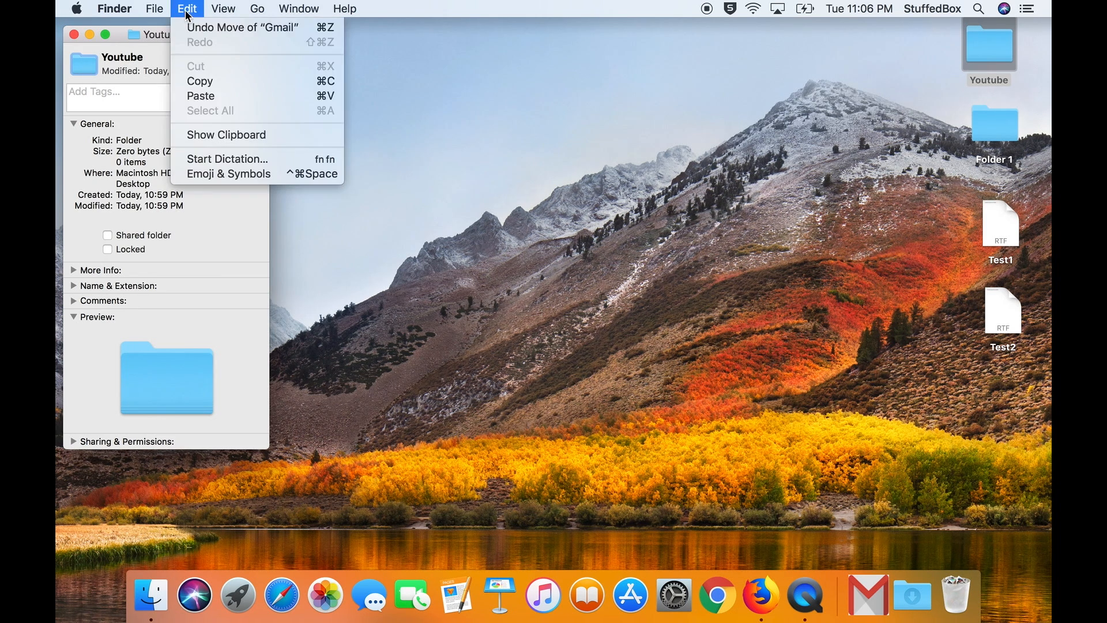
left_click(200, 81)
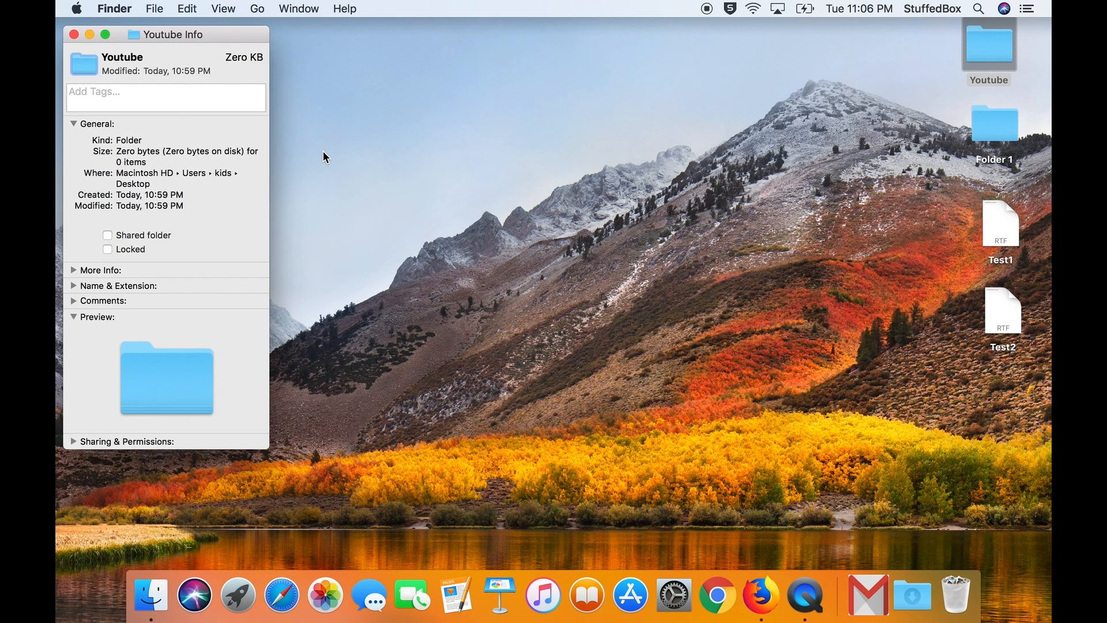
key("super+space")
type("pre")
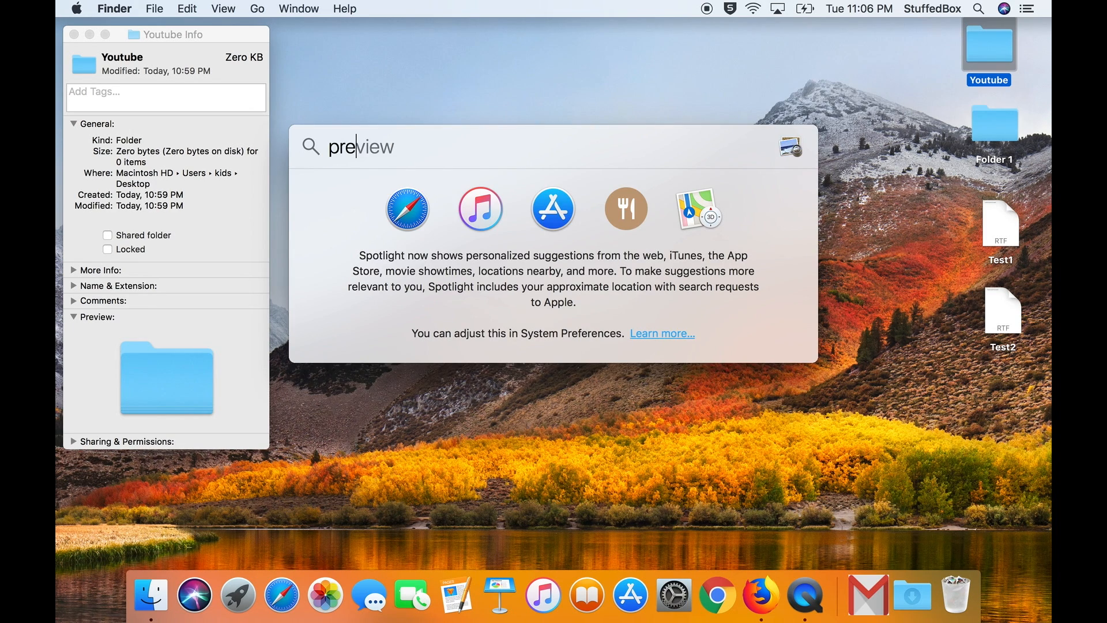
key("Return")
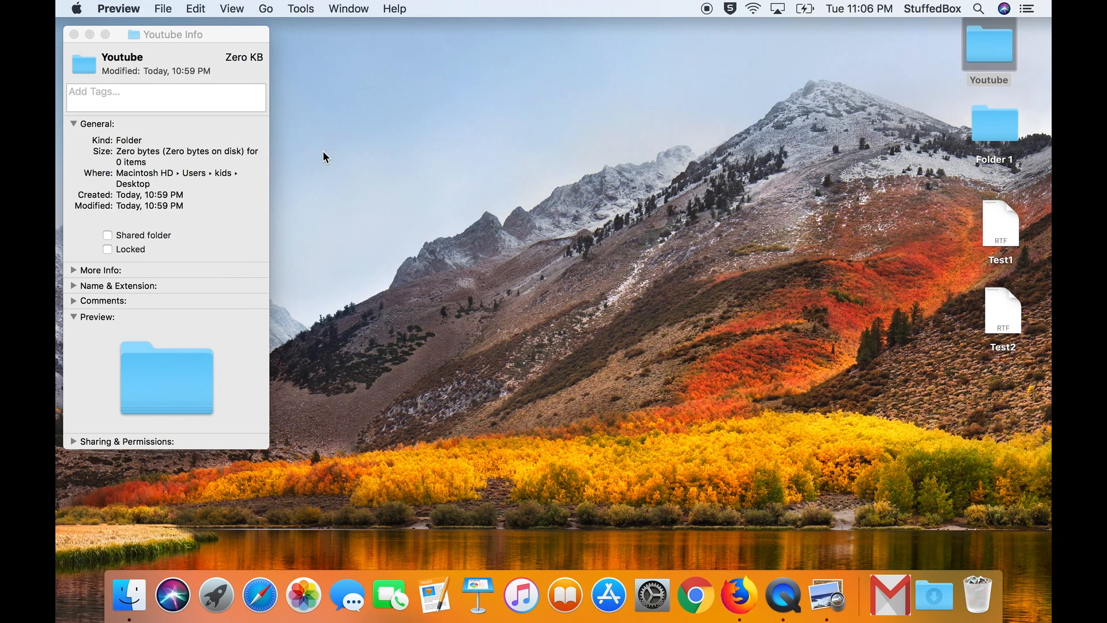
Create a new image from the clipboard and place its window beside the Youtube info window.
left_click(167, 4)
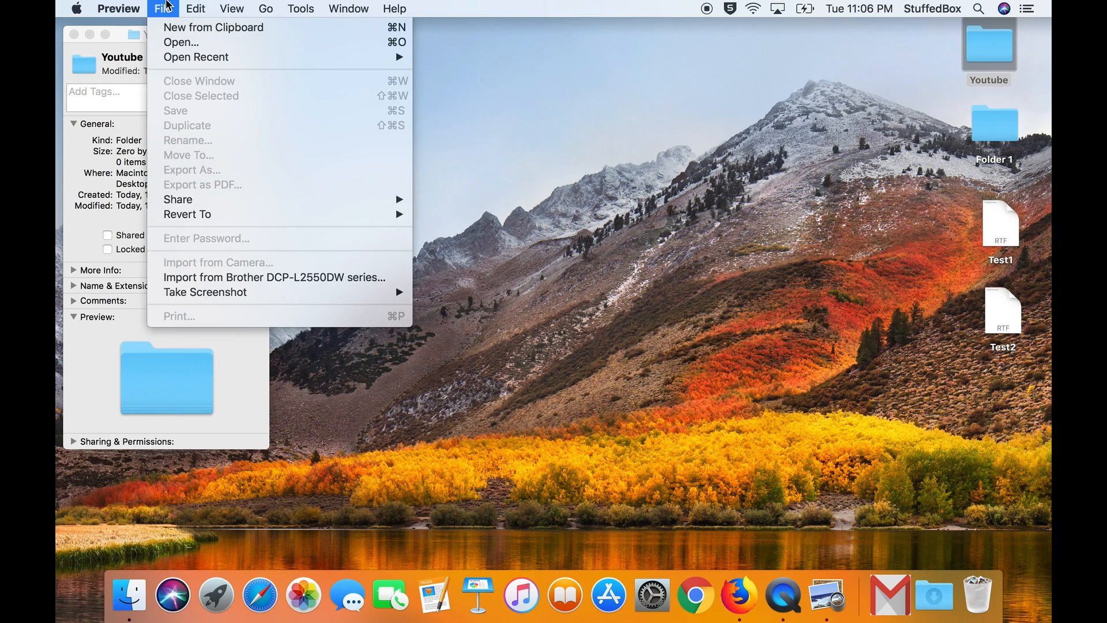
left_click(181, 27)
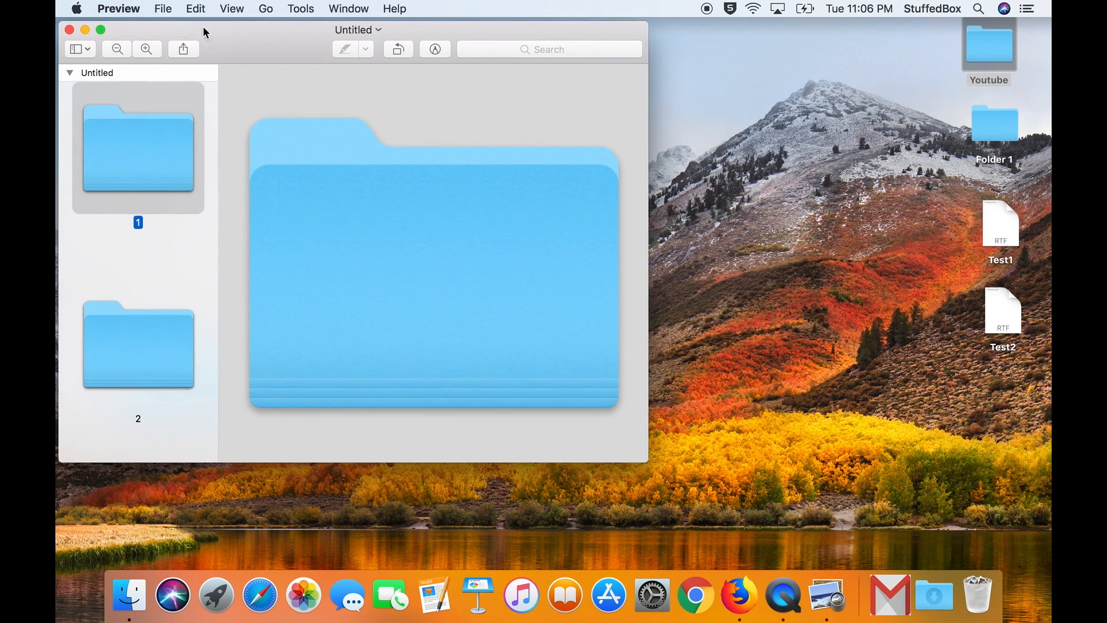
left_click_drag(206, 33, 425, 44)
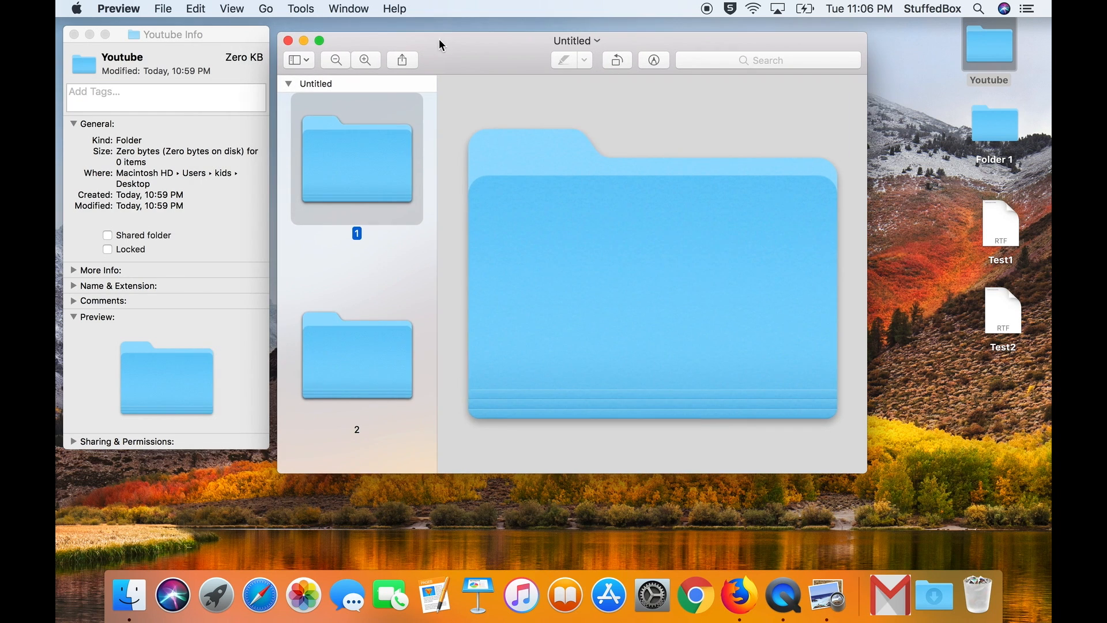
scroll(387, 251, "down", 10)
scroll(387, 252, "down", 5)
scroll(387, 252, "up", 20)
Show the markup tools and shift the tint of the first folder image toward green with Adjust Color.
left_click(657, 65)
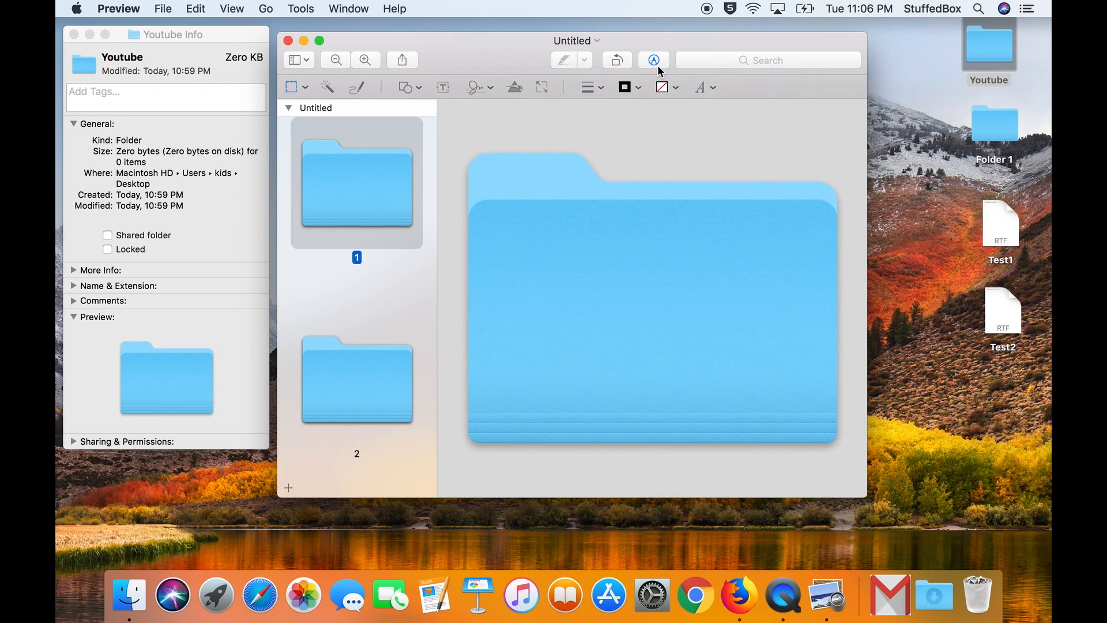
left_click(302, 9)
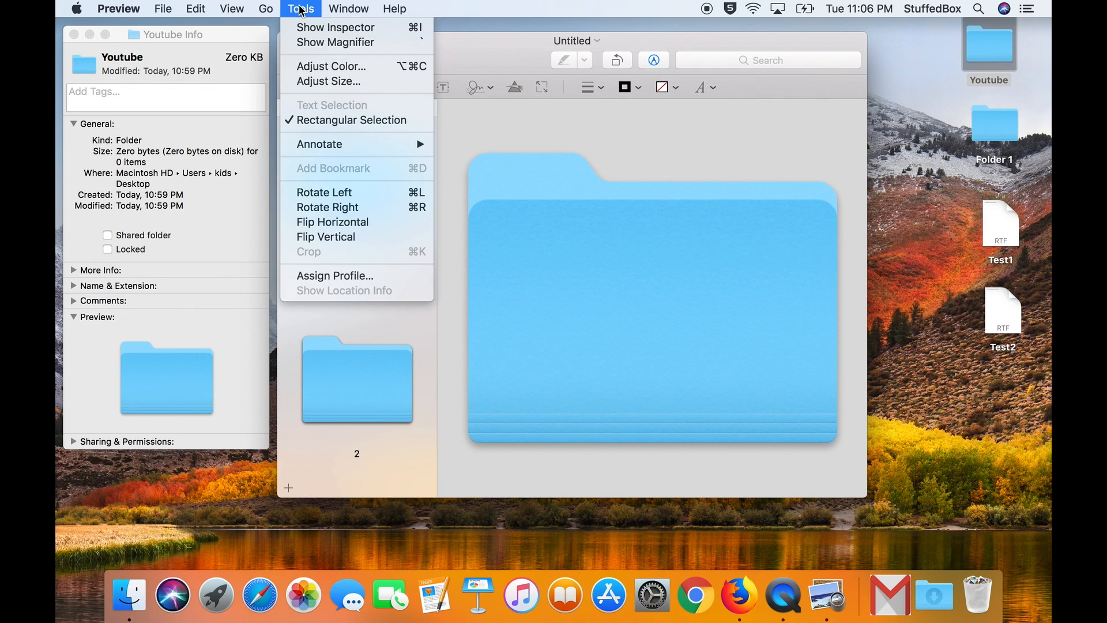
left_click(321, 65)
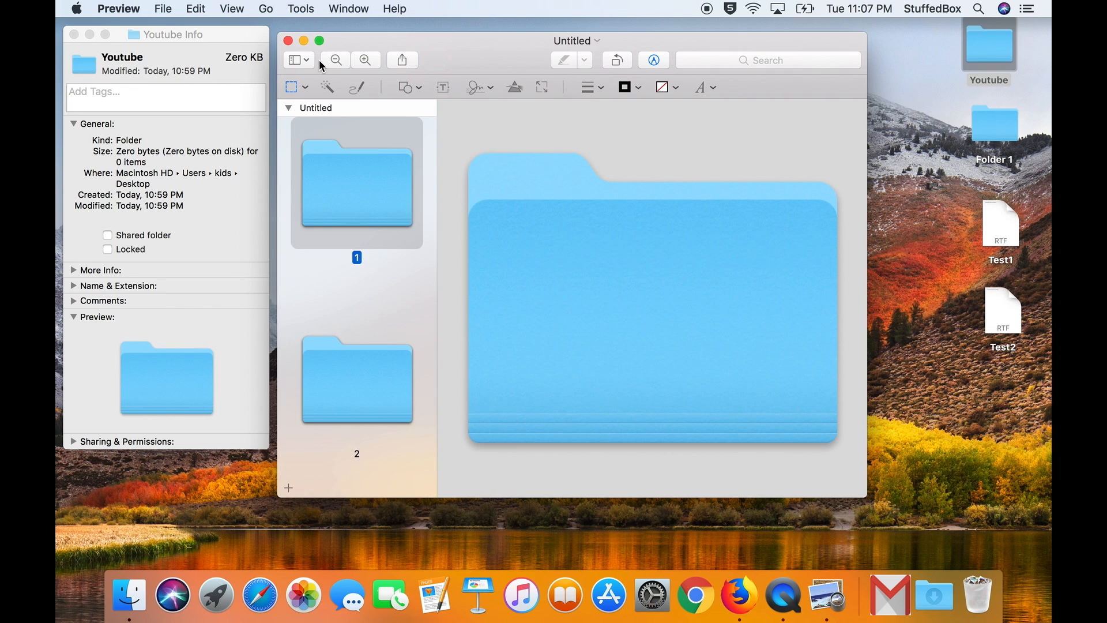
left_click_drag(397, 107, 918, 49)
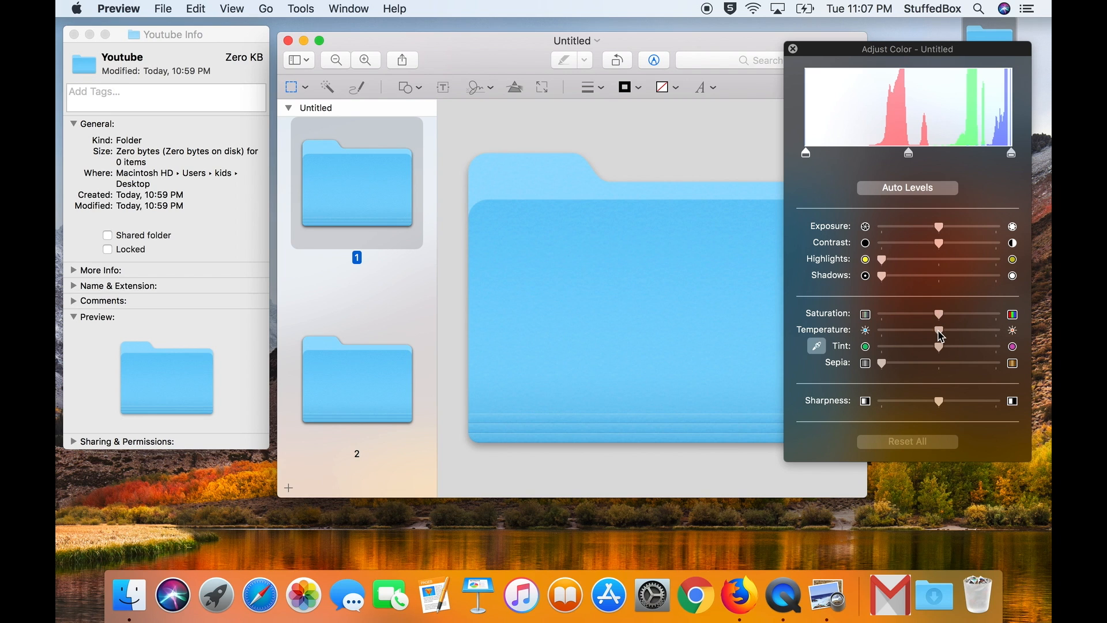
left_click_drag(940, 351, 907, 353)
left_click(795, 47)
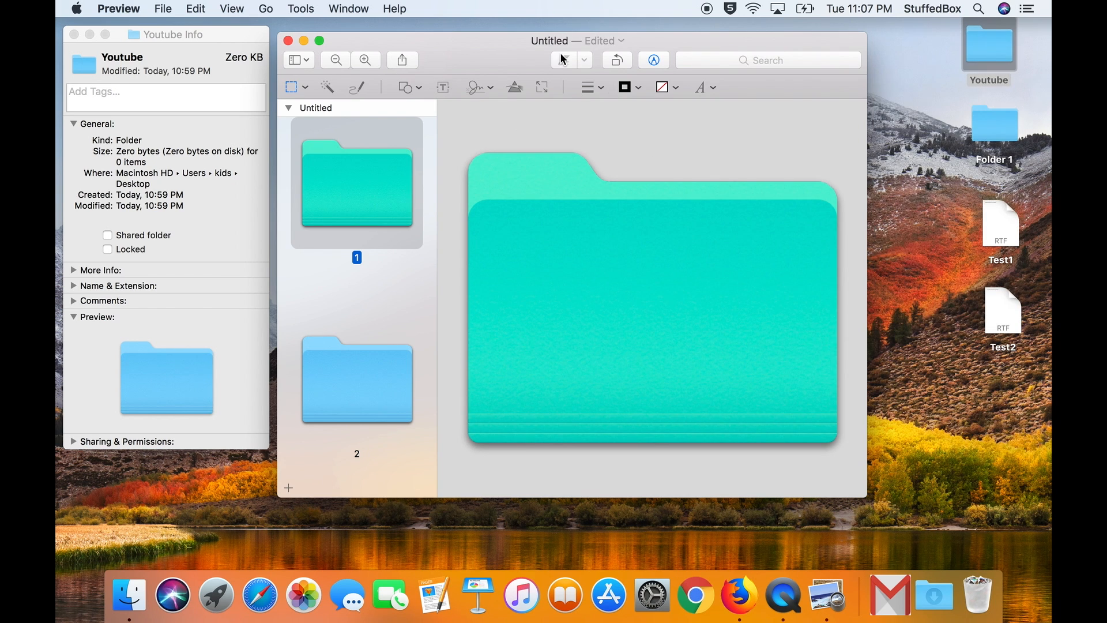
Add the text "YT" to the folder image and widen its text box across most of the folder.
left_click(448, 88)
type("YT")
left_click(656, 299)
left_click_drag(662, 299, 782, 298)
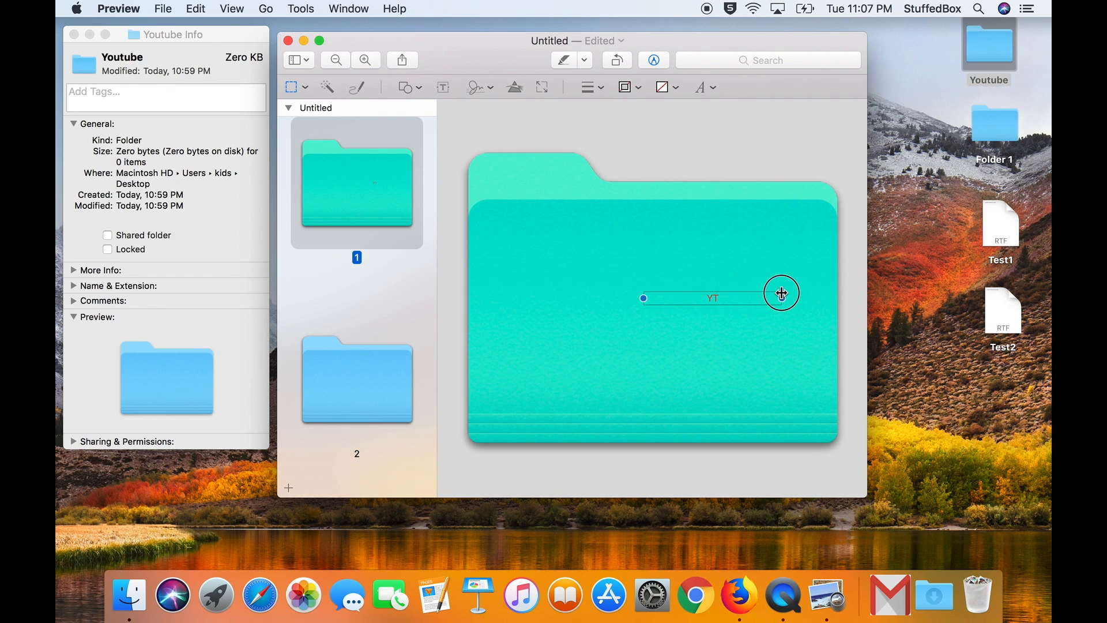
left_click_drag(643, 296, 504, 298)
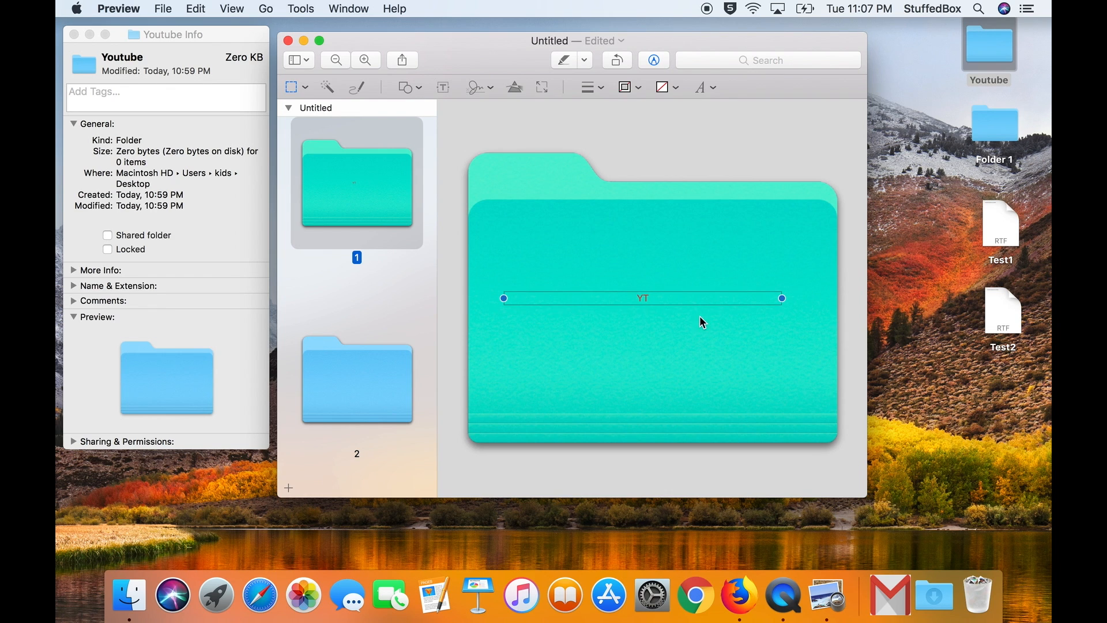
Select the YT text and set its font size to 50 pt.
left_click(652, 298)
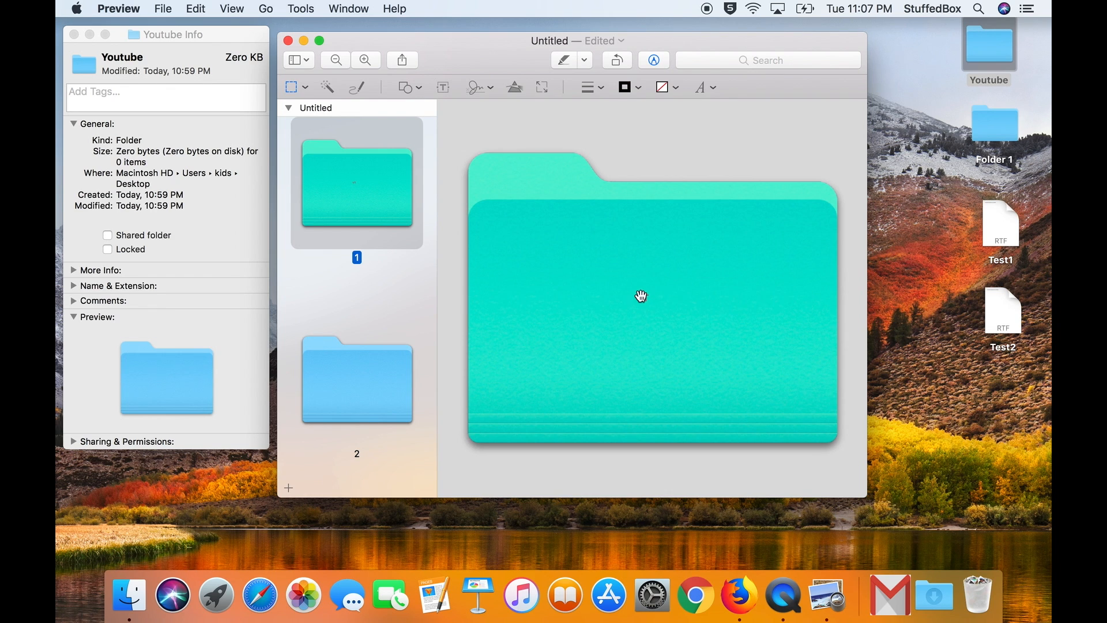
double_click(641, 295)
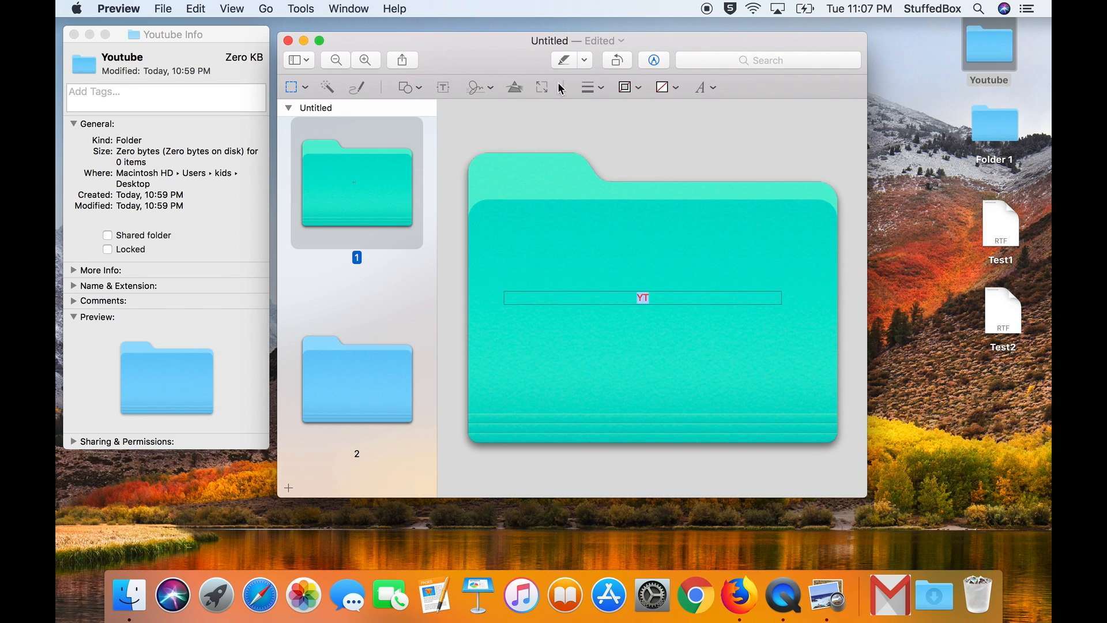
left_click(714, 94)
triple_click(646, 147)
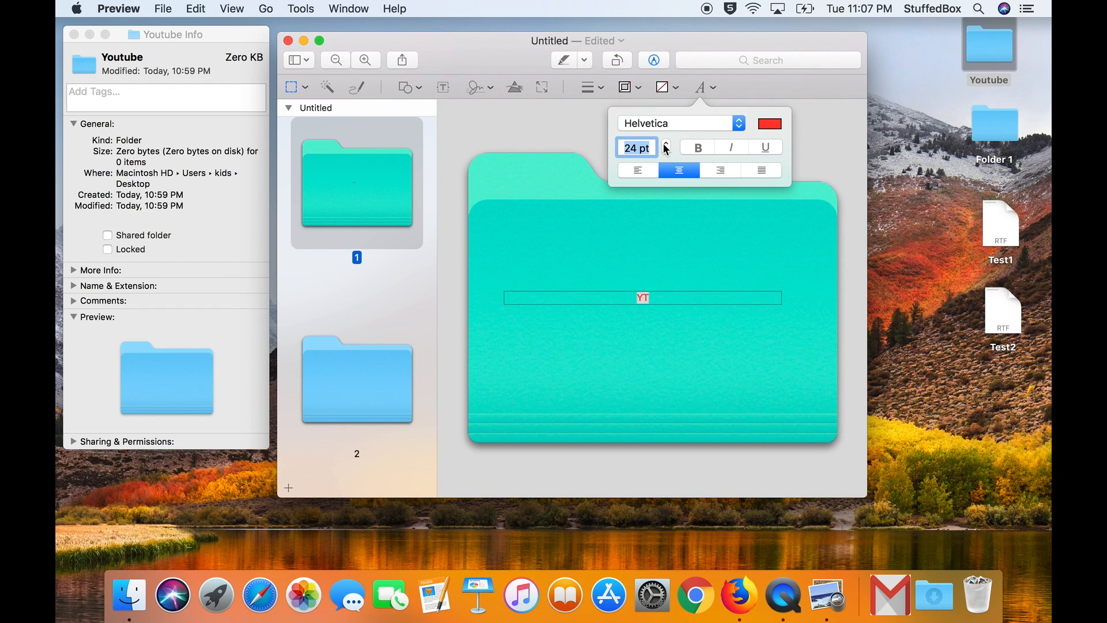
left_click(666, 144)
left_click(666, 144)
left_click(666, 144)
left_click(666, 144)
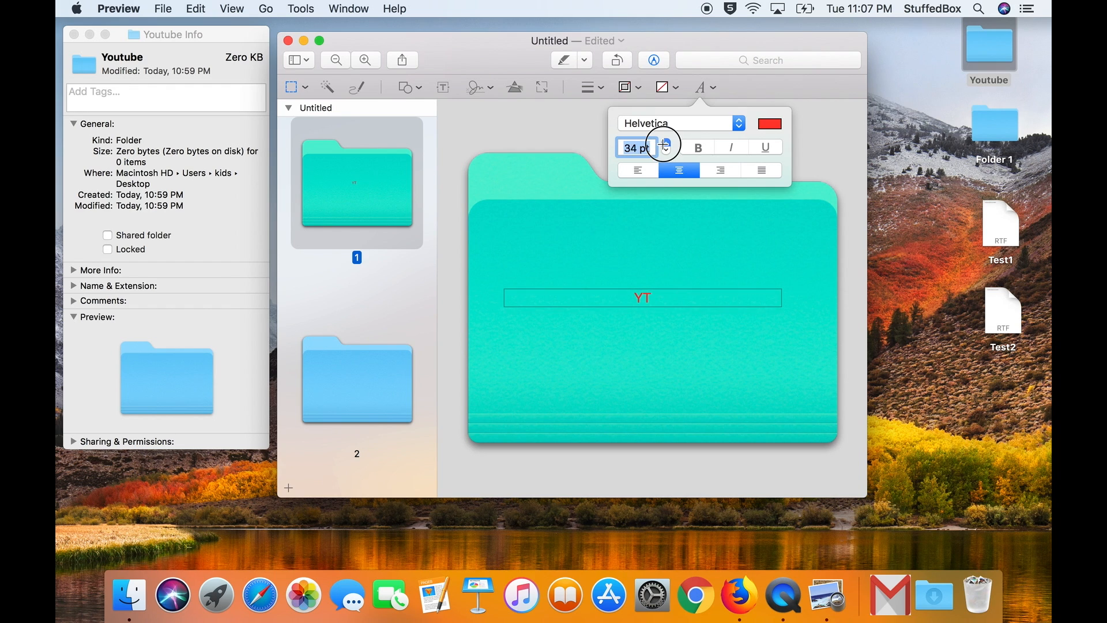
left_click(666, 143)
type("50")
key("Return")
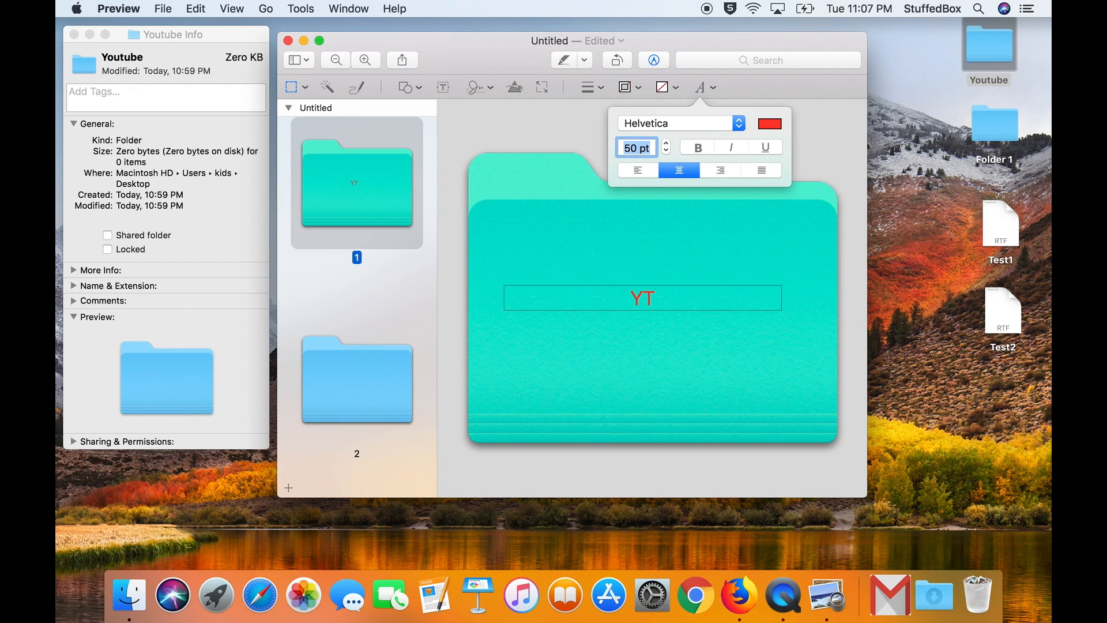
Enlarge the YT text through 100, 200 and 400 pt up to 500 pt.
type("100")
key("Return")
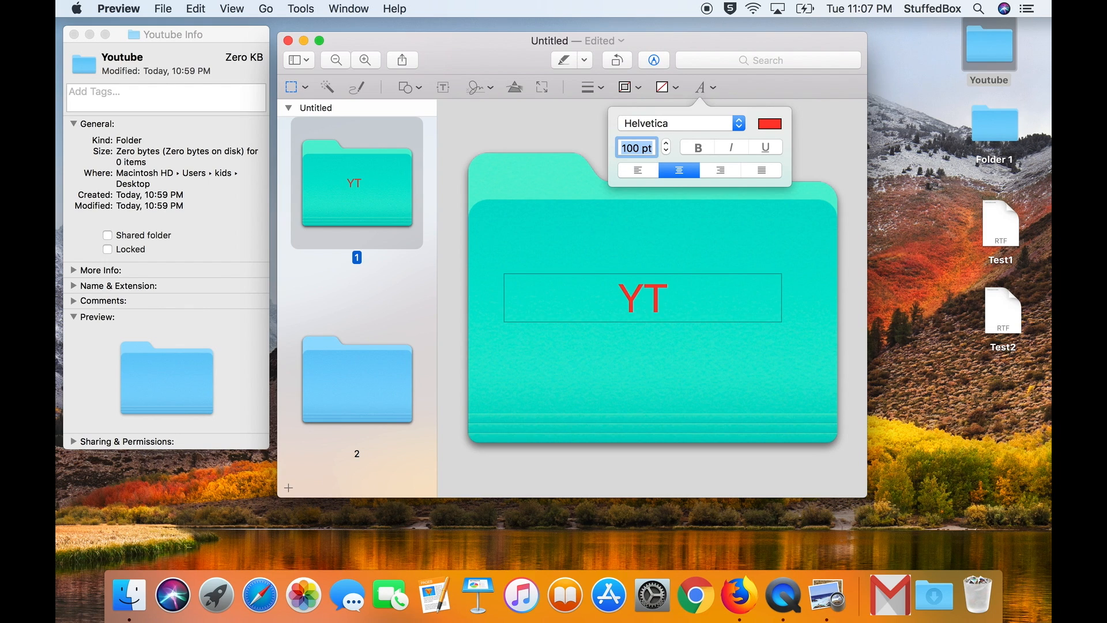
type("200")
key("Return")
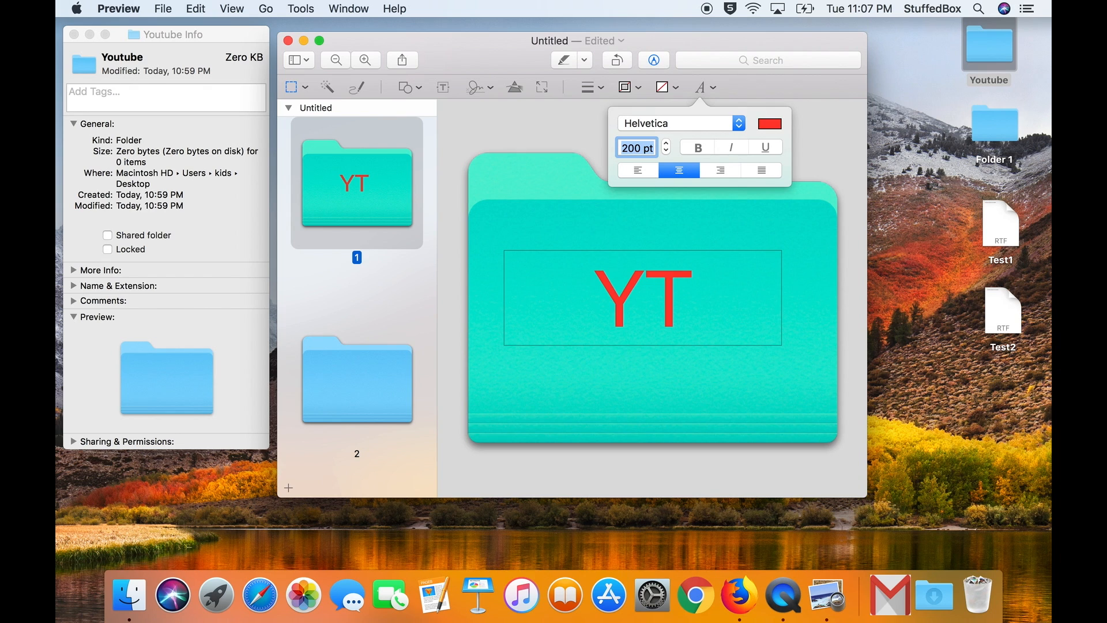
type("400")
key("Return")
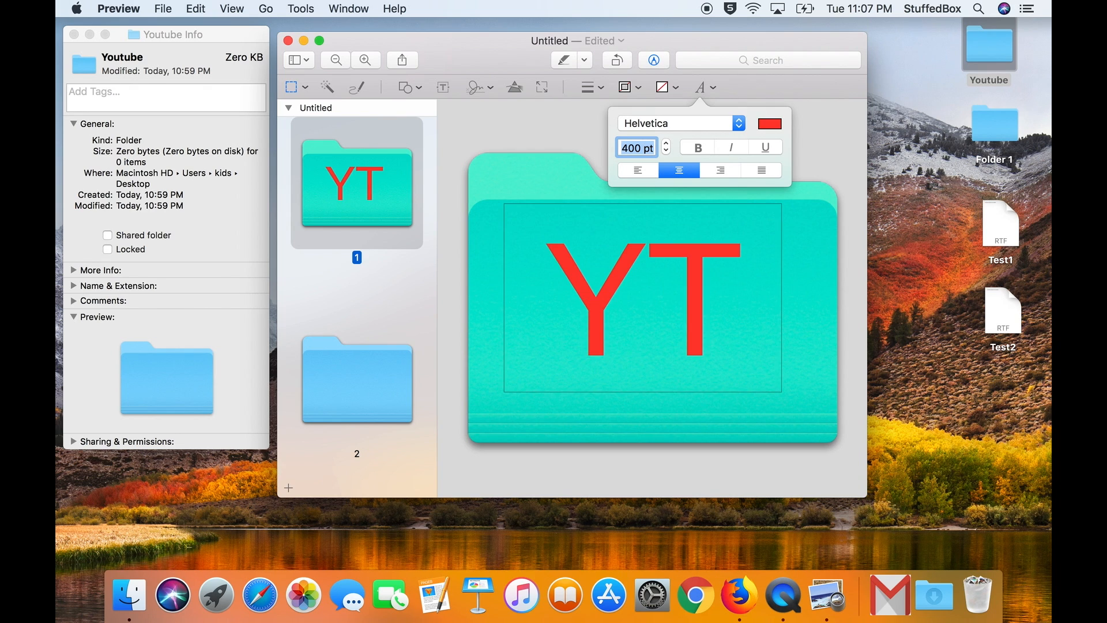
type("500")
key("Return")
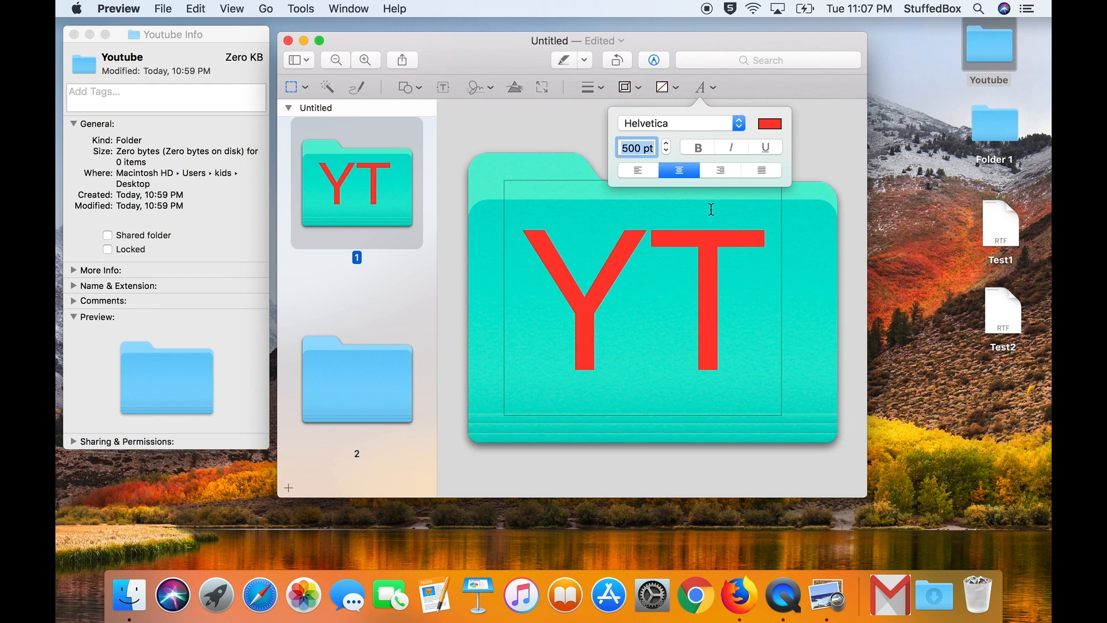
Move the YT text slightly down and right to centre it on the folder's front, and deselect it.
left_click(807, 225)
left_click_drag(720, 245, 730, 267)
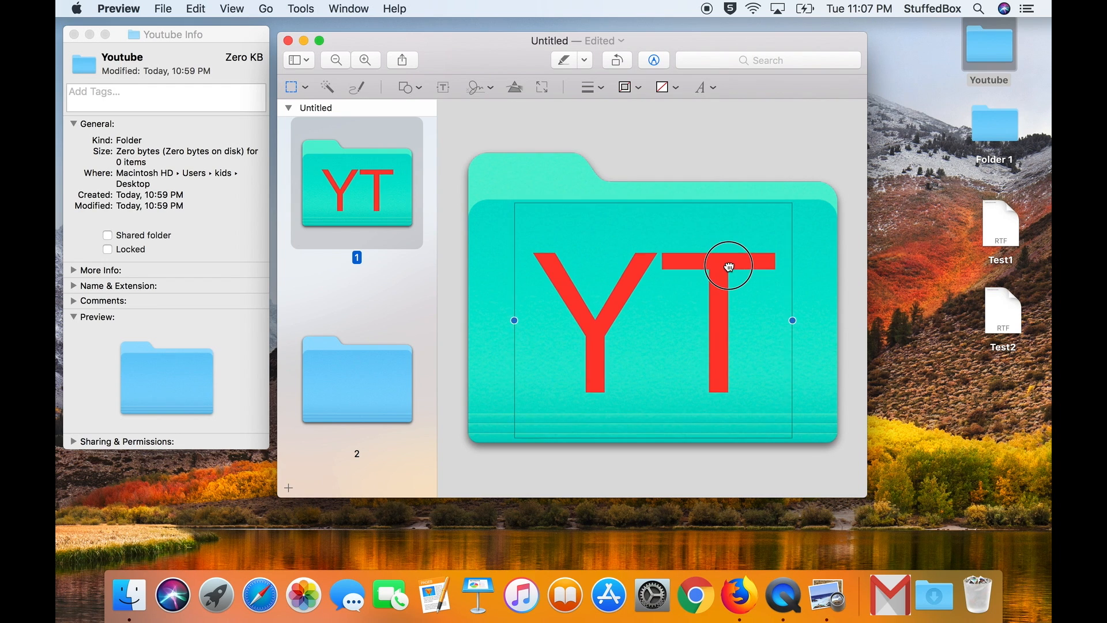
left_click(589, 141)
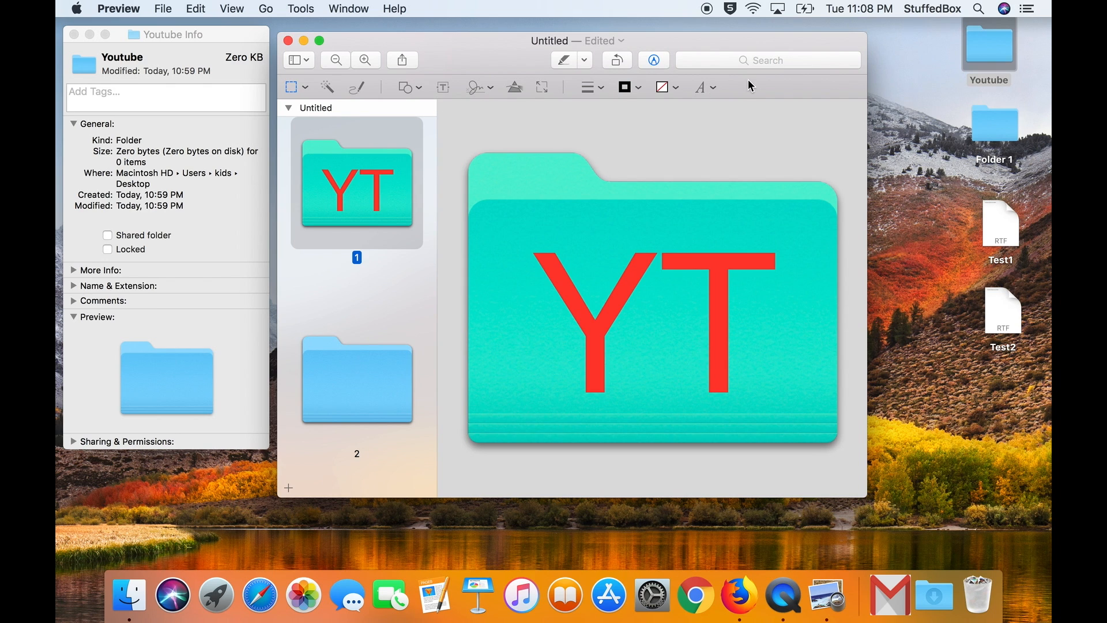
Select the entire edited folder image and copy it.
key("super+a")
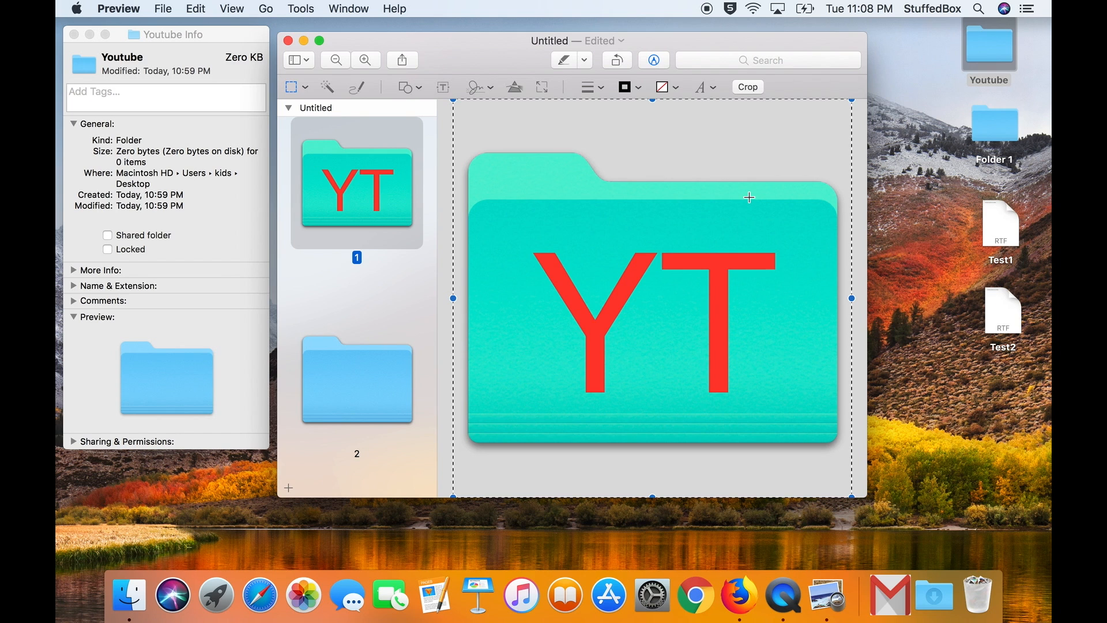
left_click(232, 9)
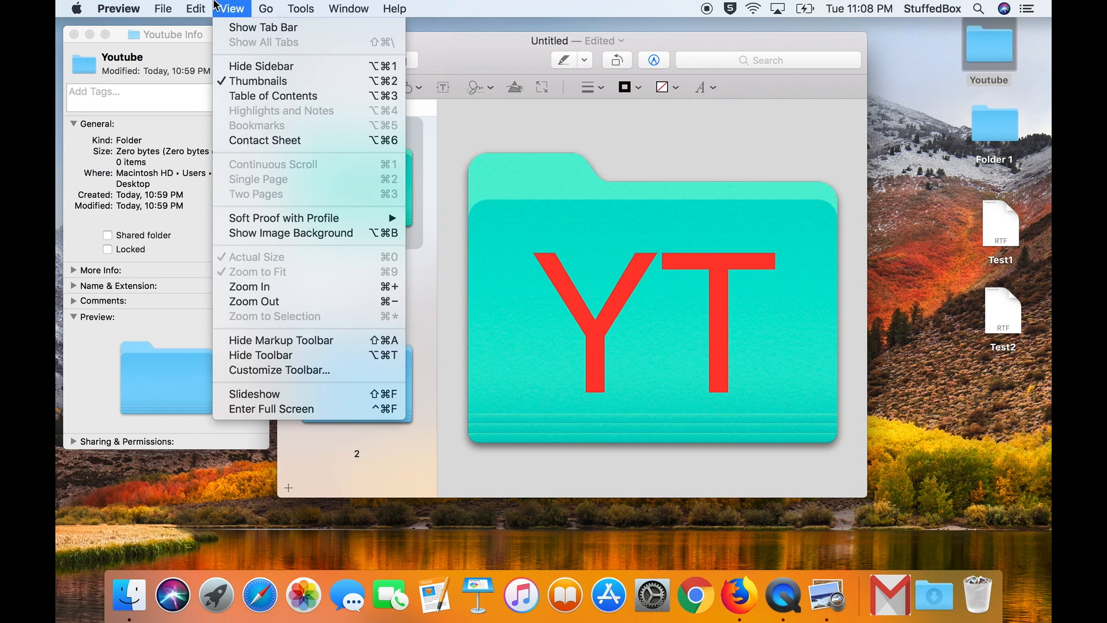
left_click(253, 123)
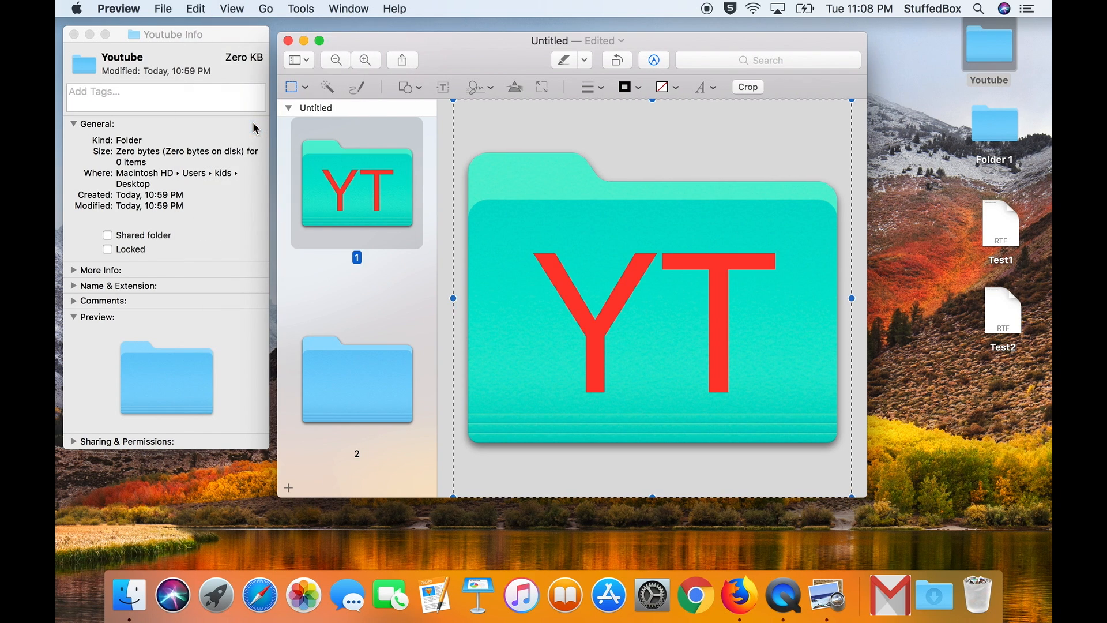
left_click(232, 9)
mouse_move(198, 8)
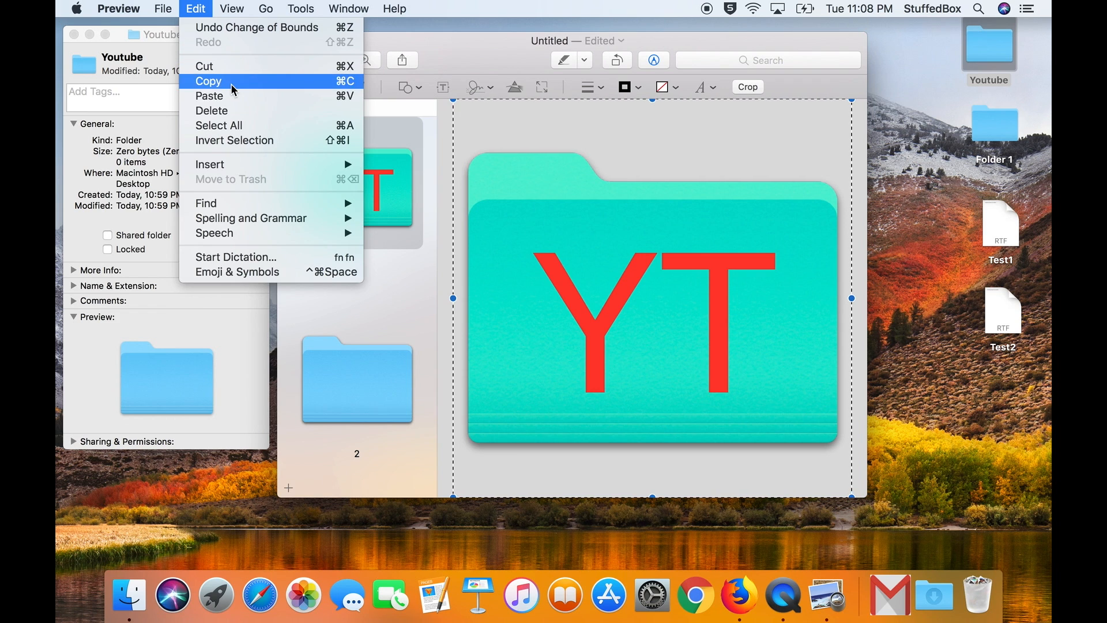
left_click(233, 82)
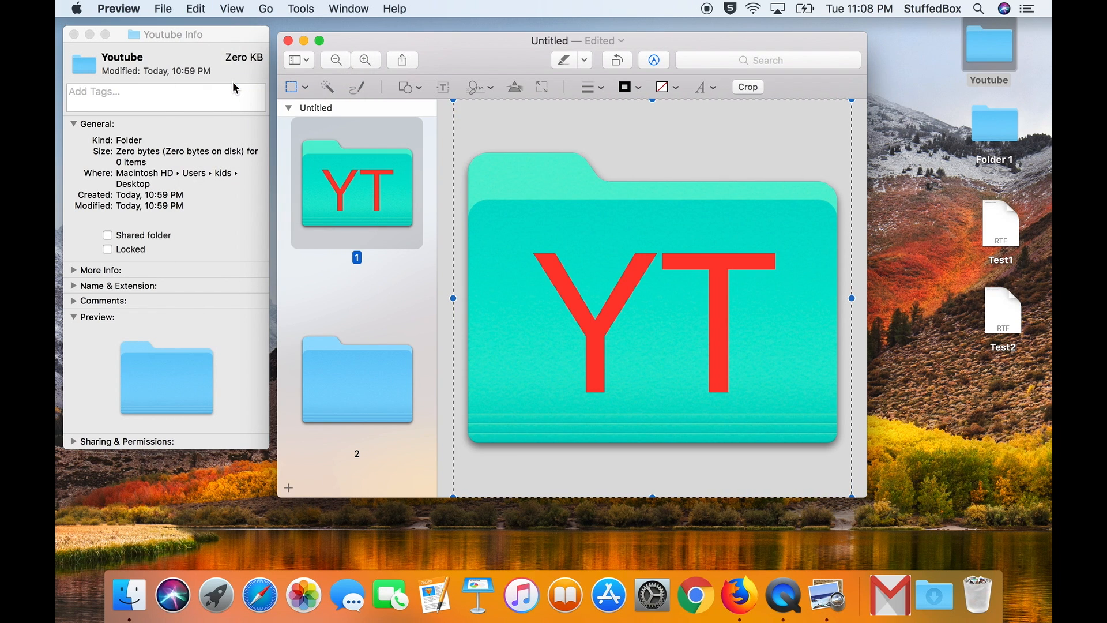
Paste the copied image over the Youtube folder's icon in its info window and close the edited Preview image.
left_click(192, 40)
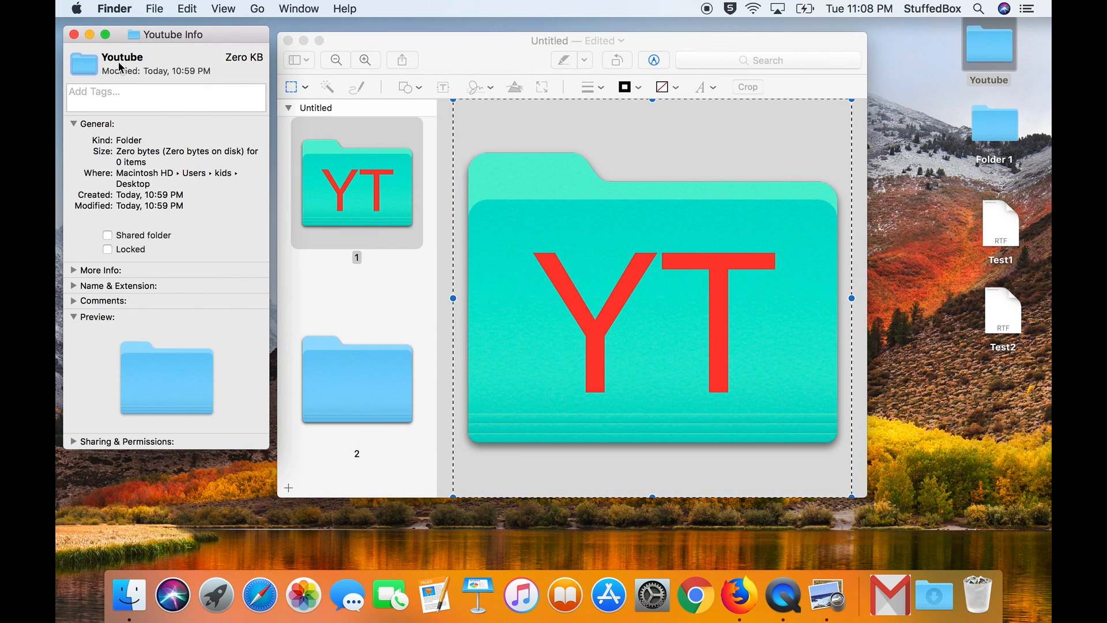
left_click(89, 64)
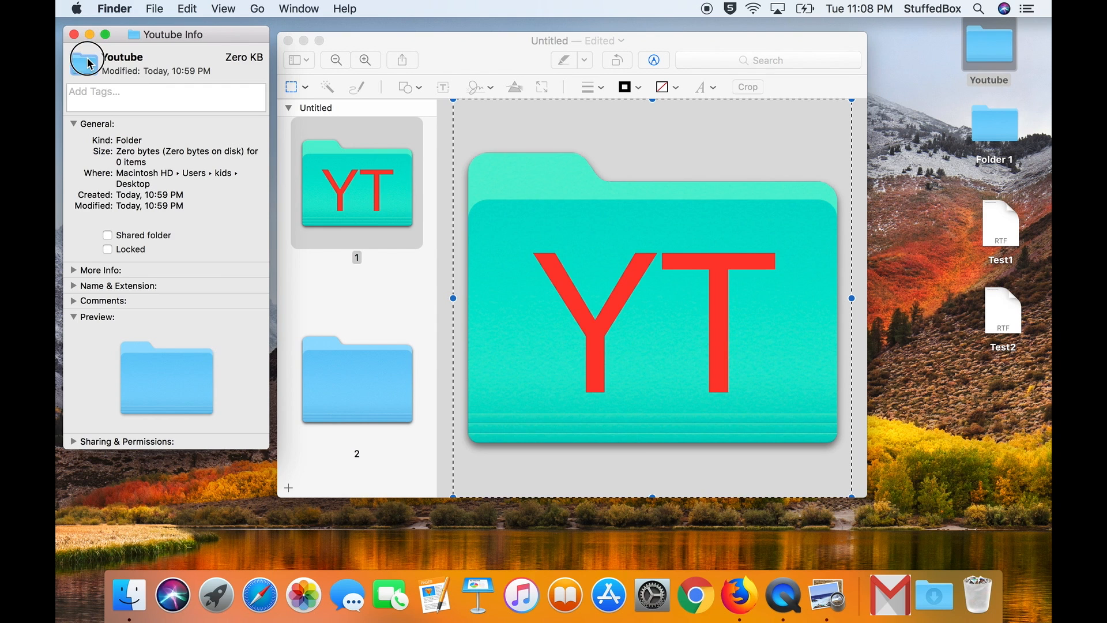
left_click(187, 8)
left_click(206, 94)
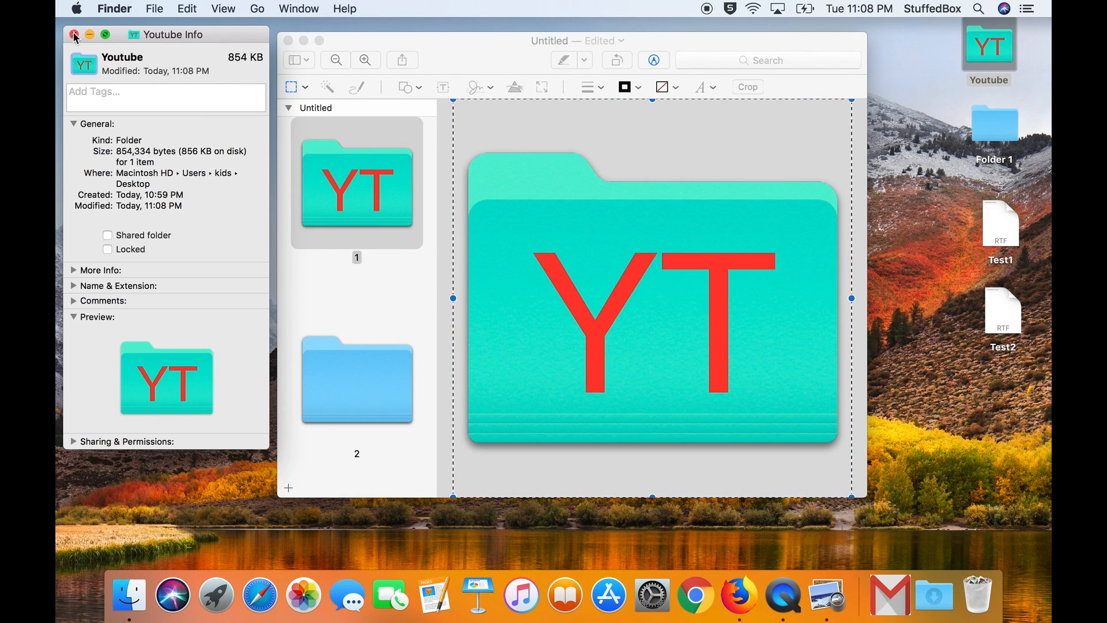
left_click(290, 40)
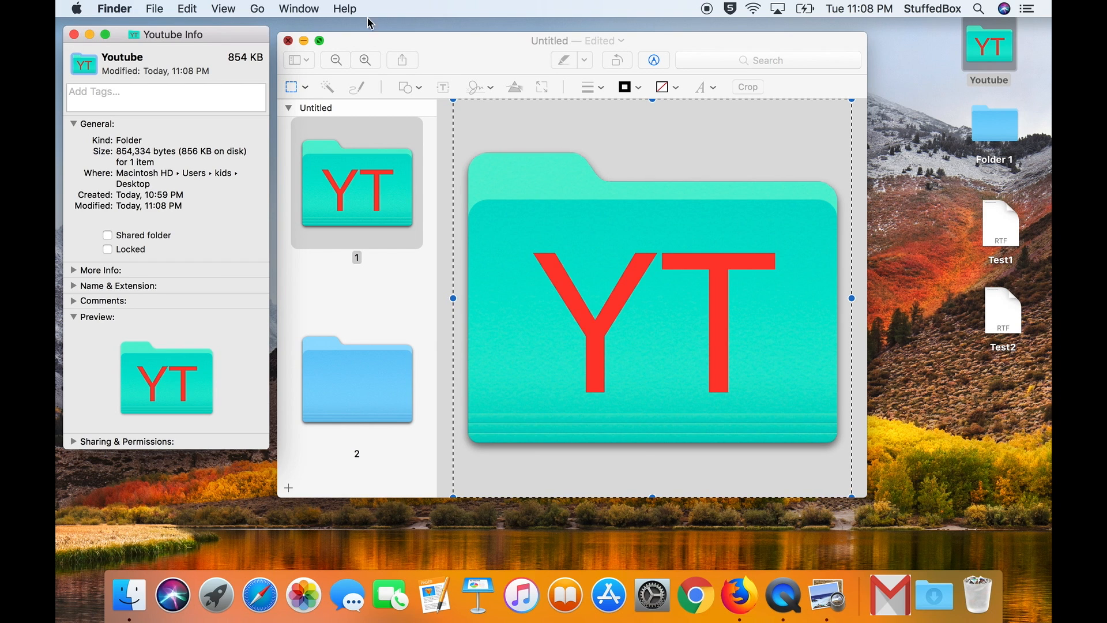
left_click(506, 326)
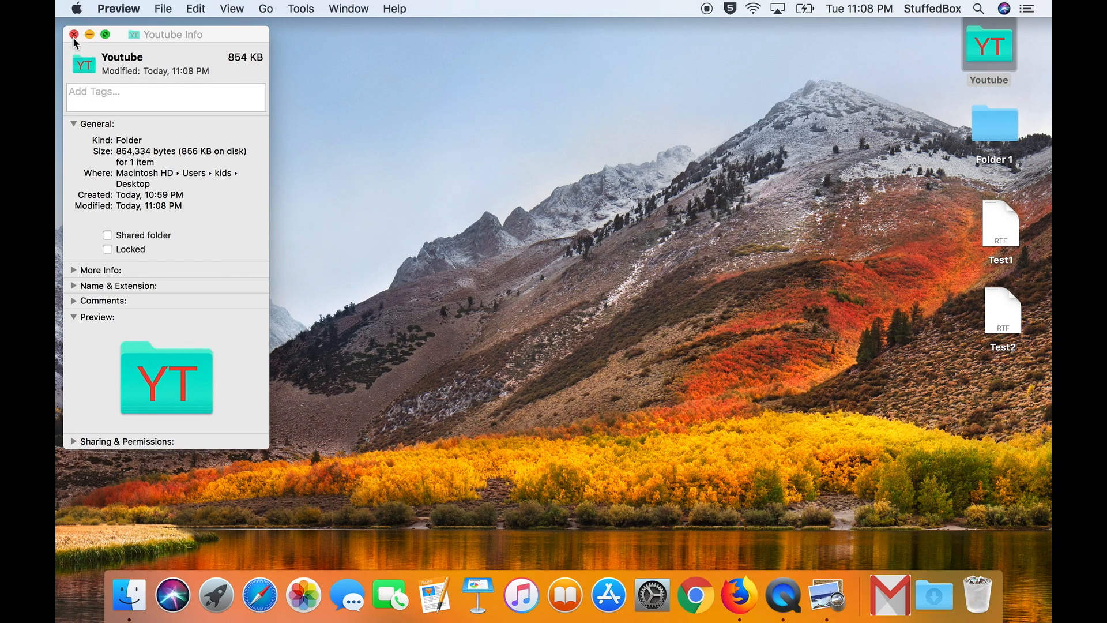
Close the Youtube folder's info window, switch to Chrome, and narrow the browser window so the desktop icons are exposed.
left_click(73, 34)
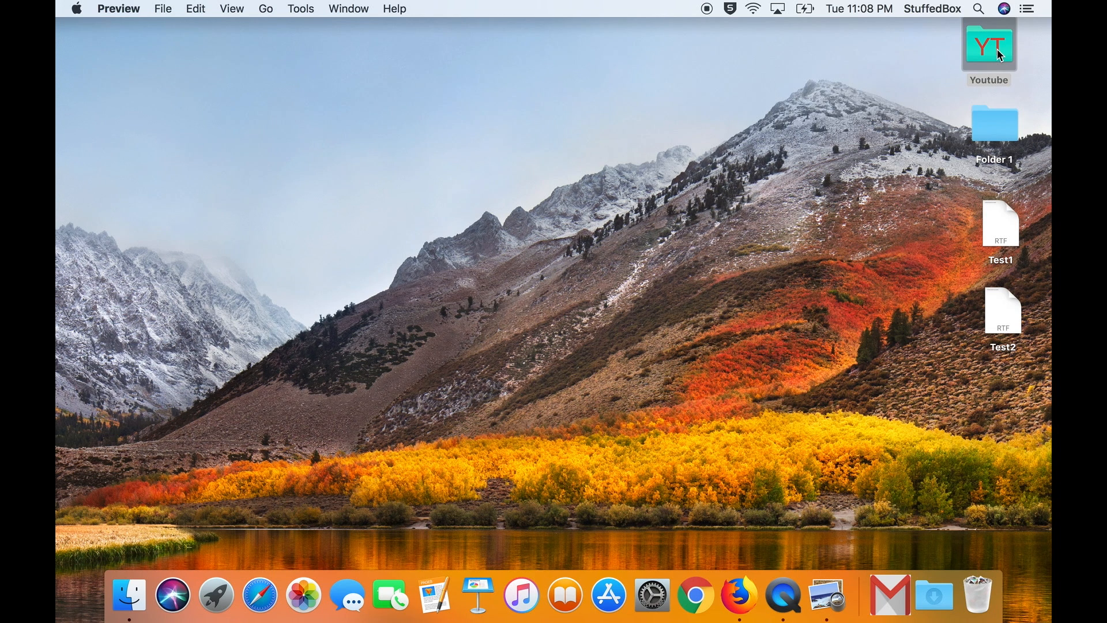
left_click(1017, 117)
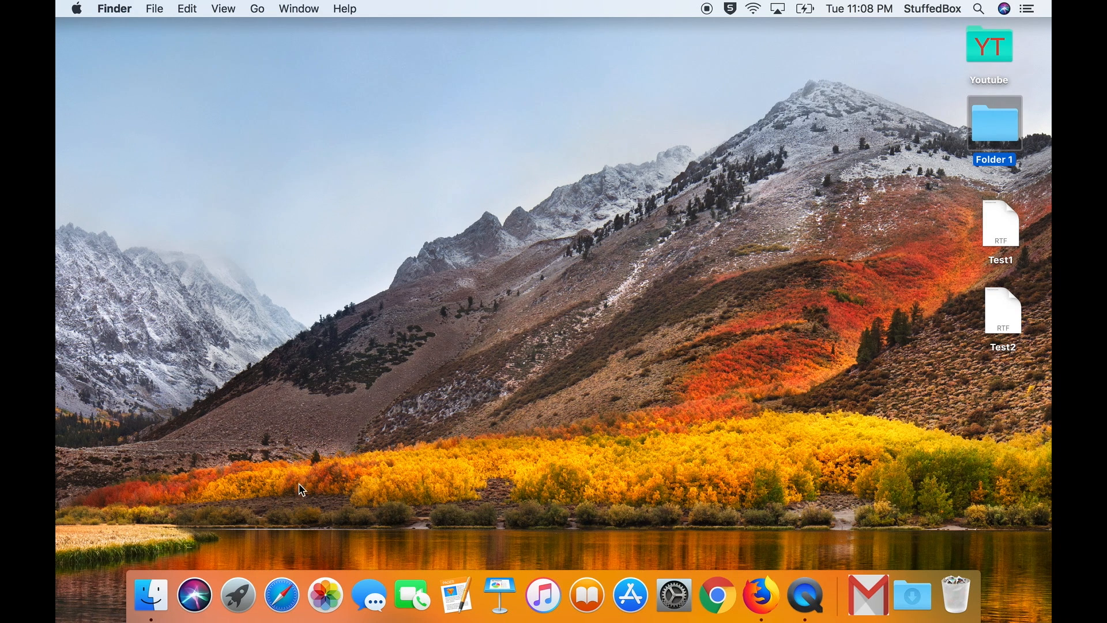
left_click(718, 595)
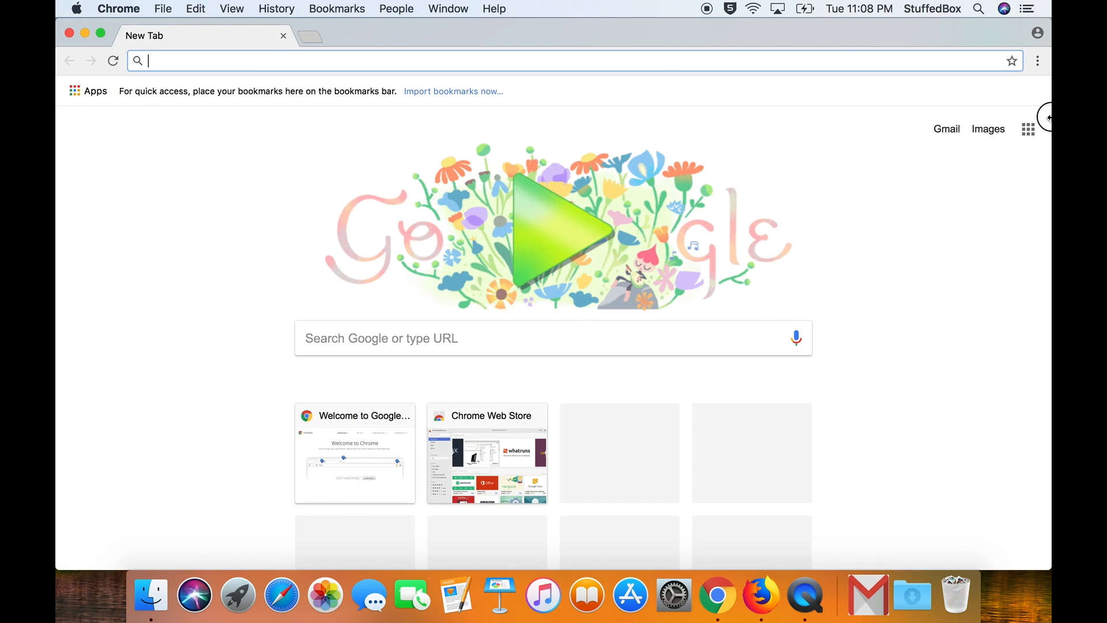
left_click_drag(1047, 117, 951, 109)
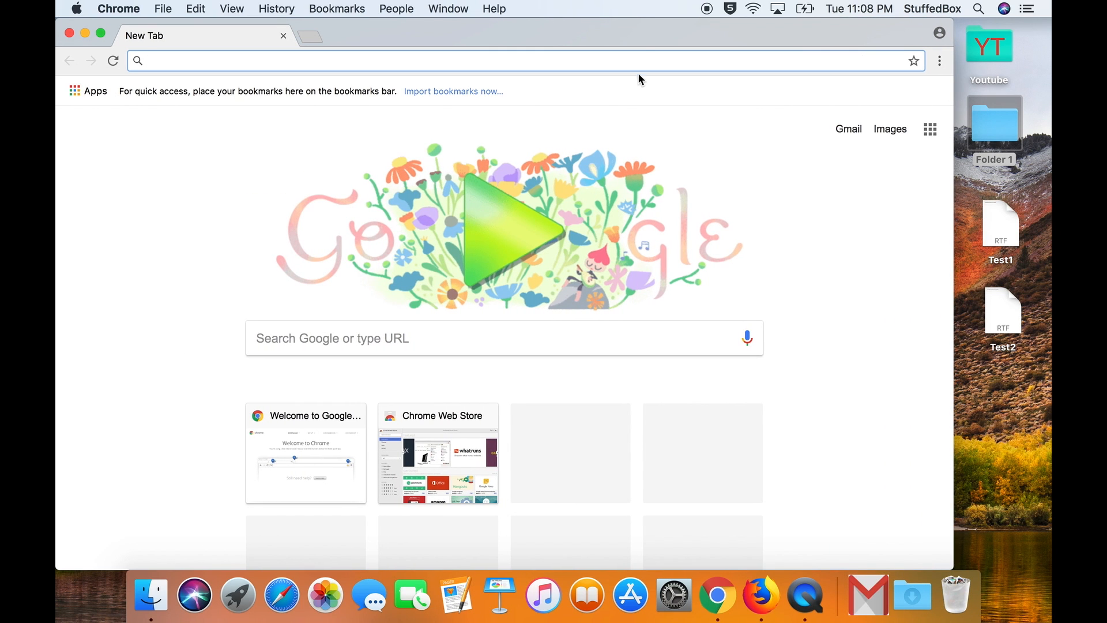
Search Google for "folder icons" and show the image results.
type("folder icon")
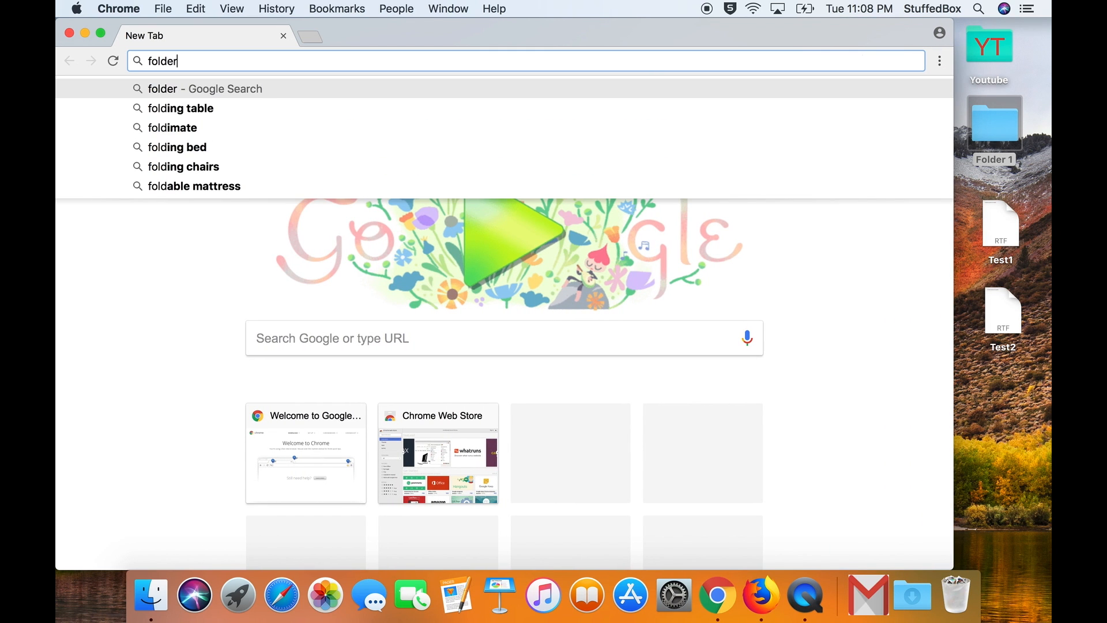
key("Return")
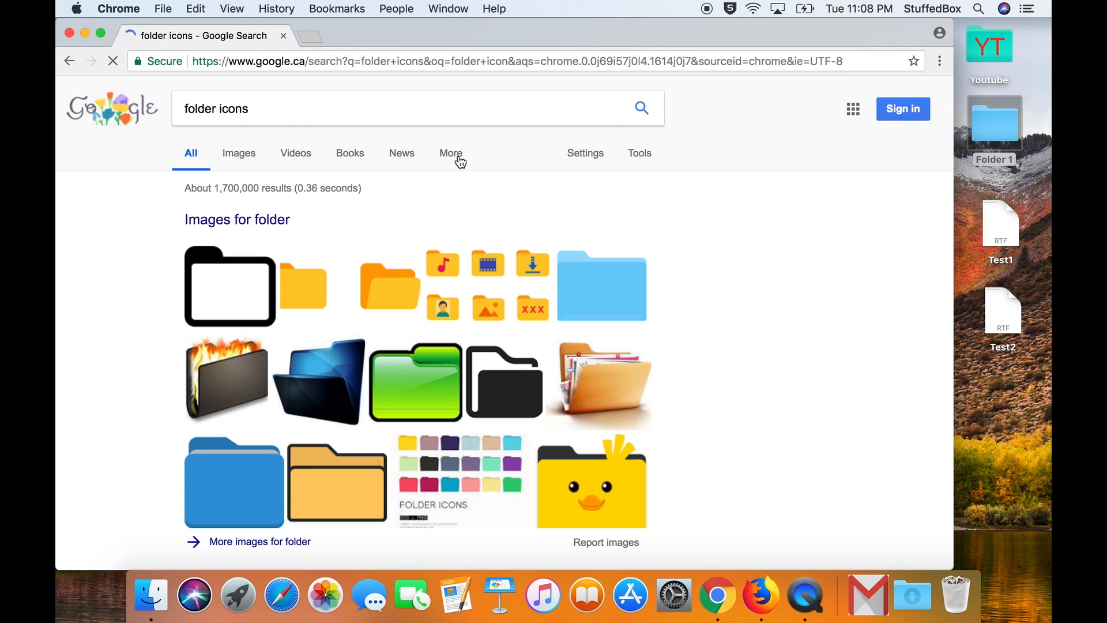
scroll(516, 371, "down", 2)
scroll(517, 371, "down", 7)
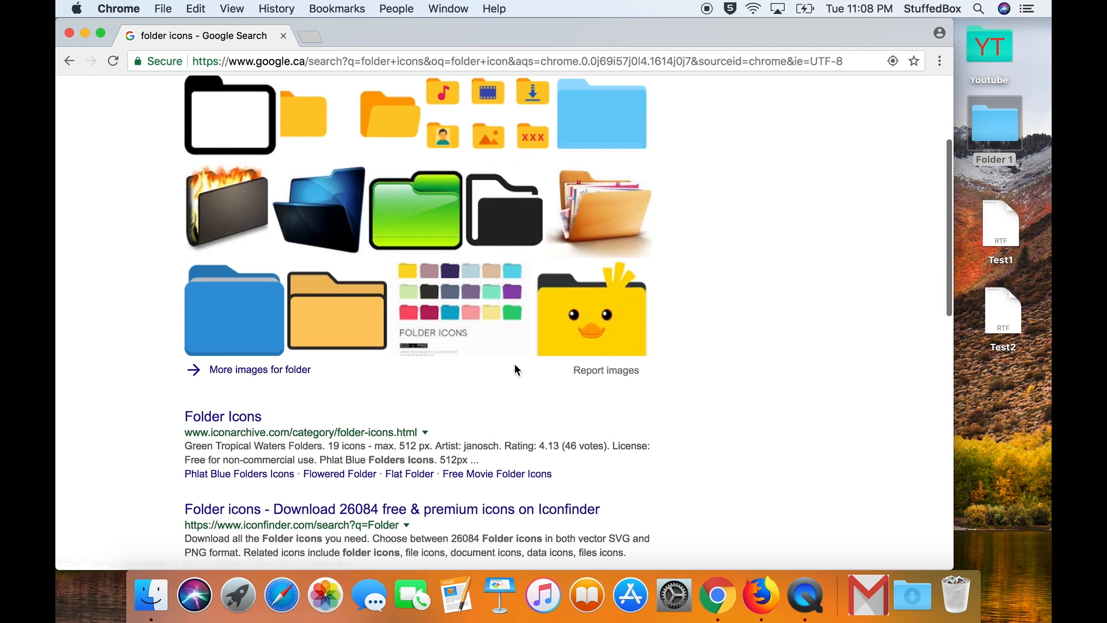
scroll(516, 371, "up", 9)
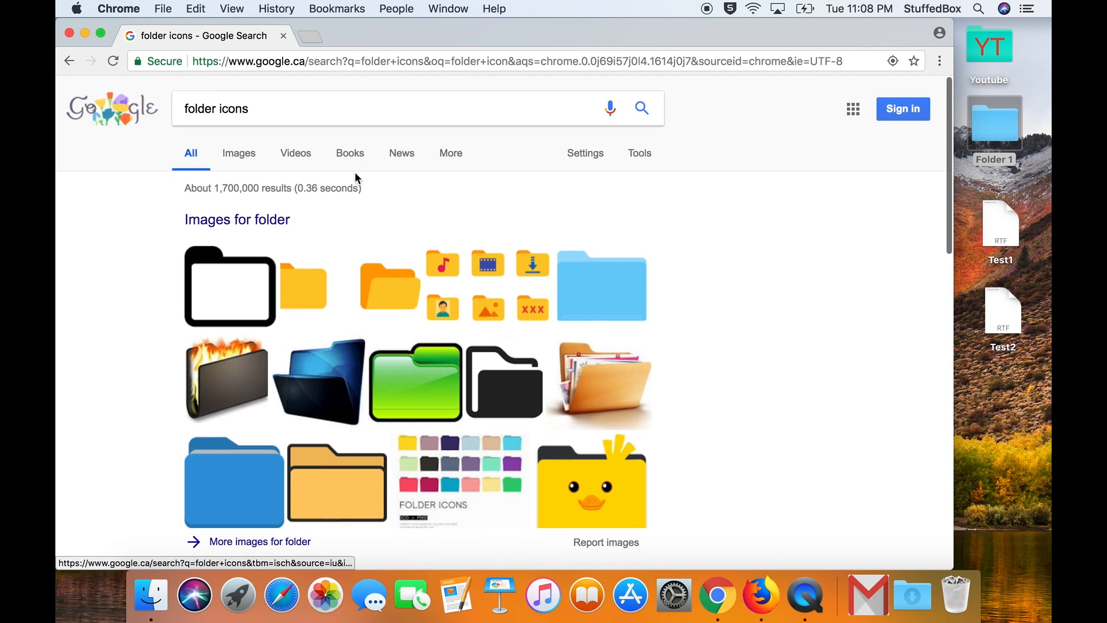
left_click(241, 148)
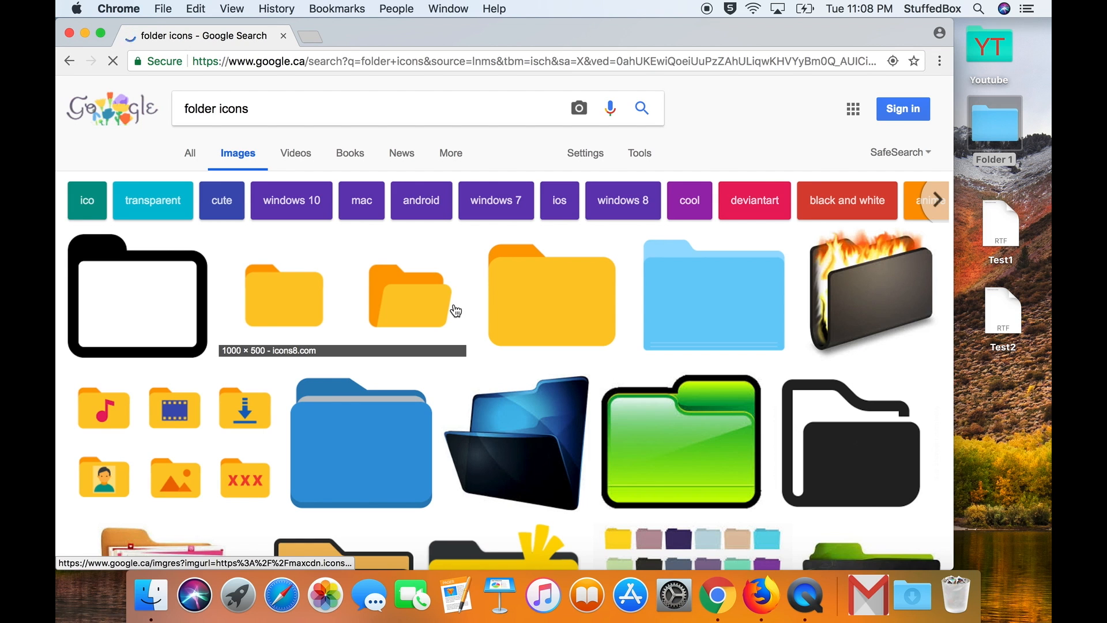
Save the enlarged image of the dark burning folder from the results onto the desktop and close the browser window.
scroll(454, 309, "down", 5)
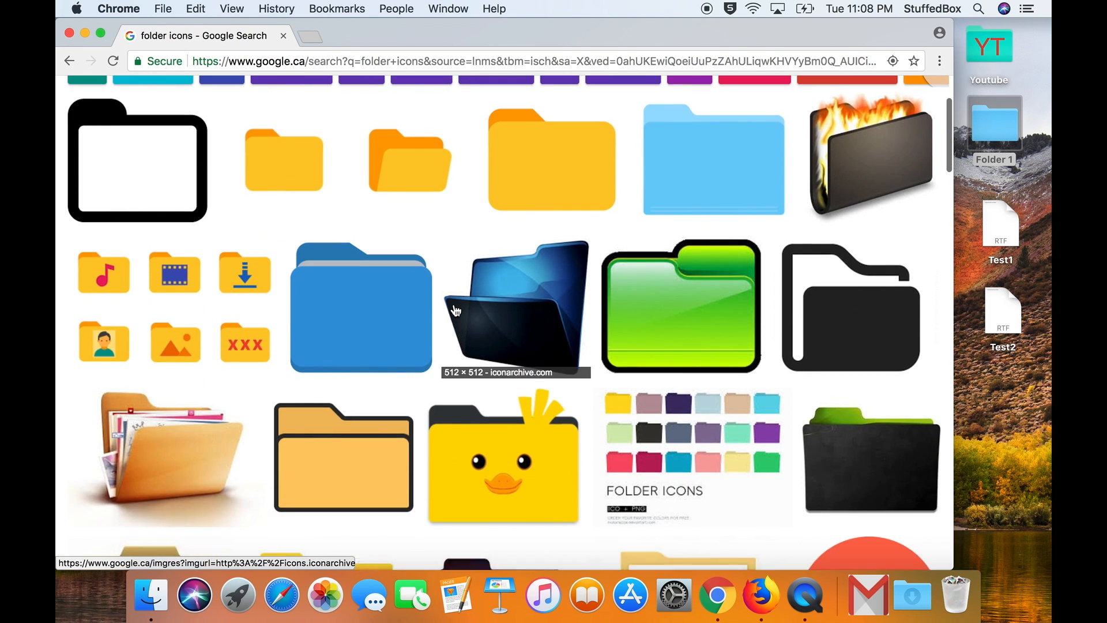
scroll(876, 244, "up", 4)
left_click(876, 243)
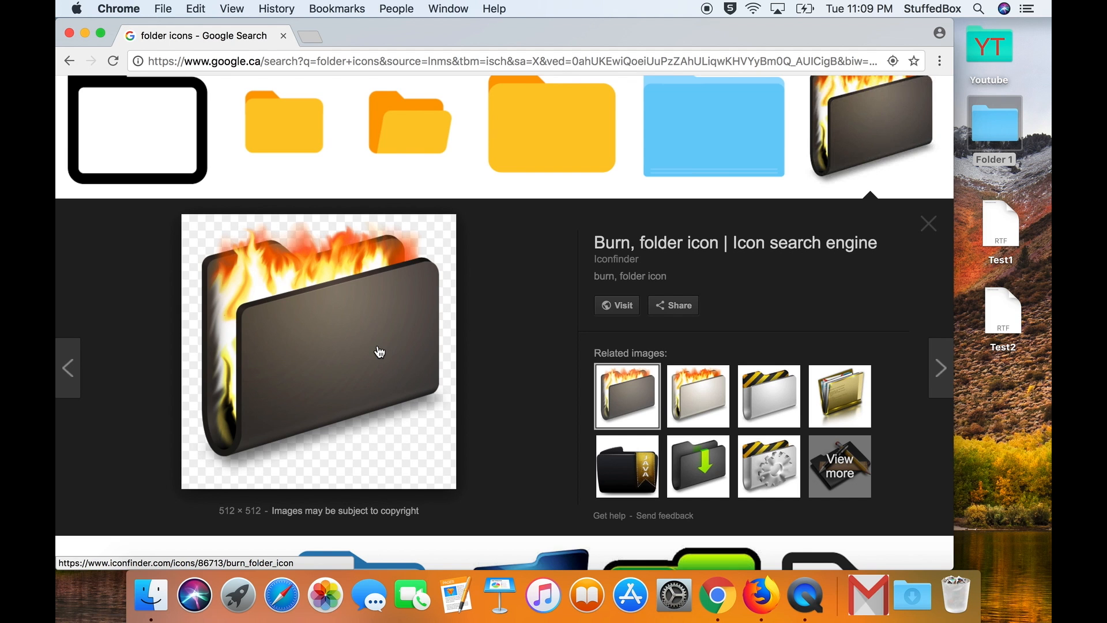
mouse_move(379, 353)
left_mouse_down()
mouse_move(366, 349)
mouse_move(613, 393)
mouse_move(779, 353)
mouse_move(1013, 397)
left_mouse_up()
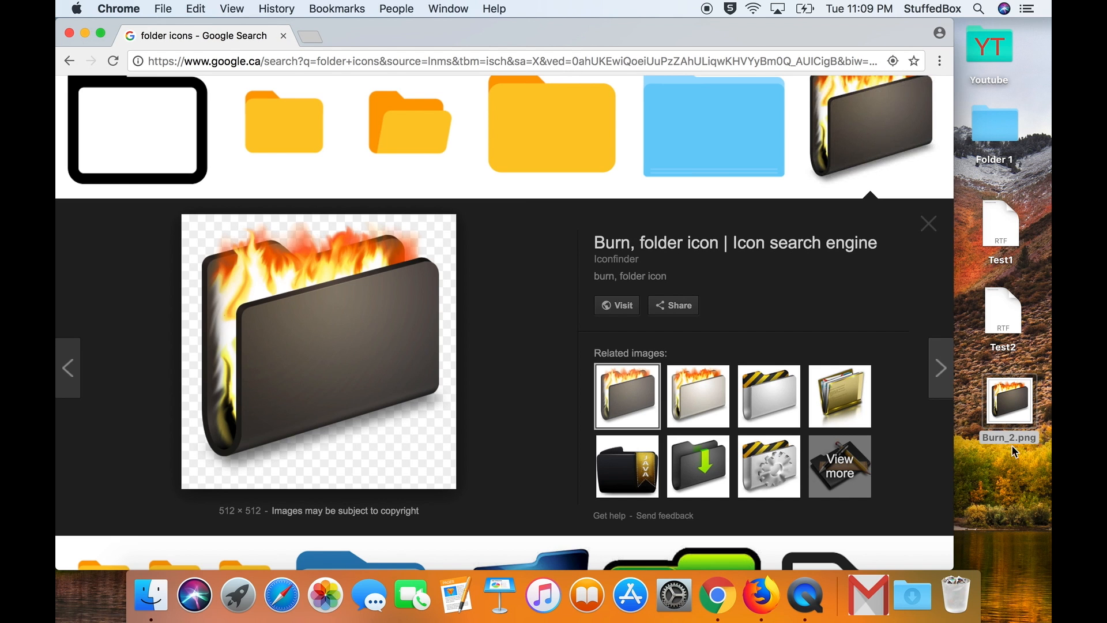
left_click(72, 34)
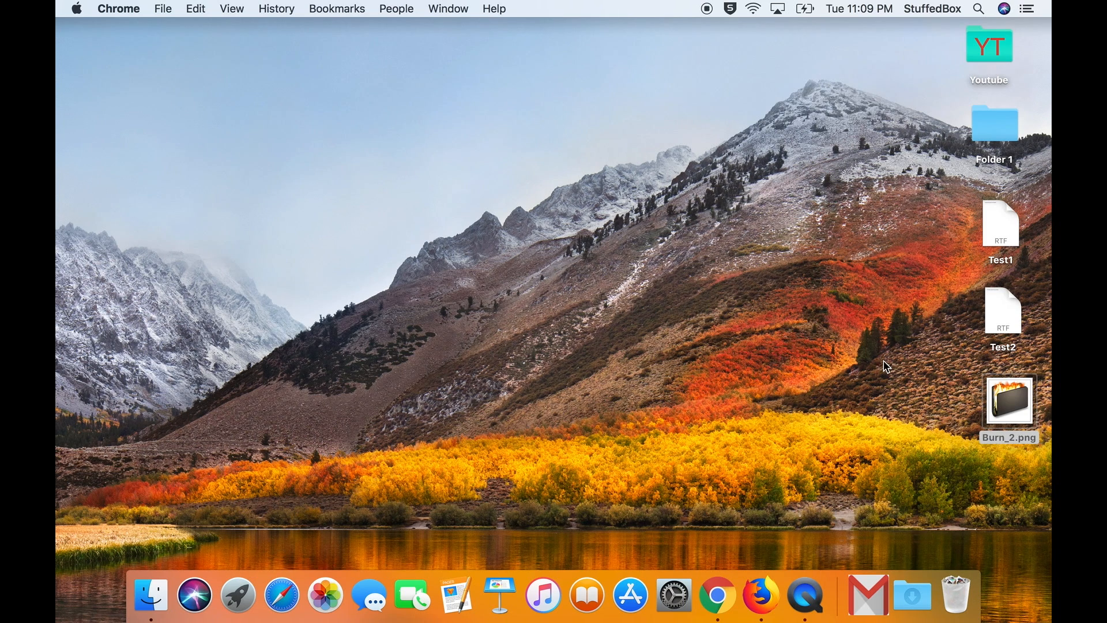
Open Burn_2.png from the desktop in Preview, select the entire image and copy it.
double_click(1019, 404)
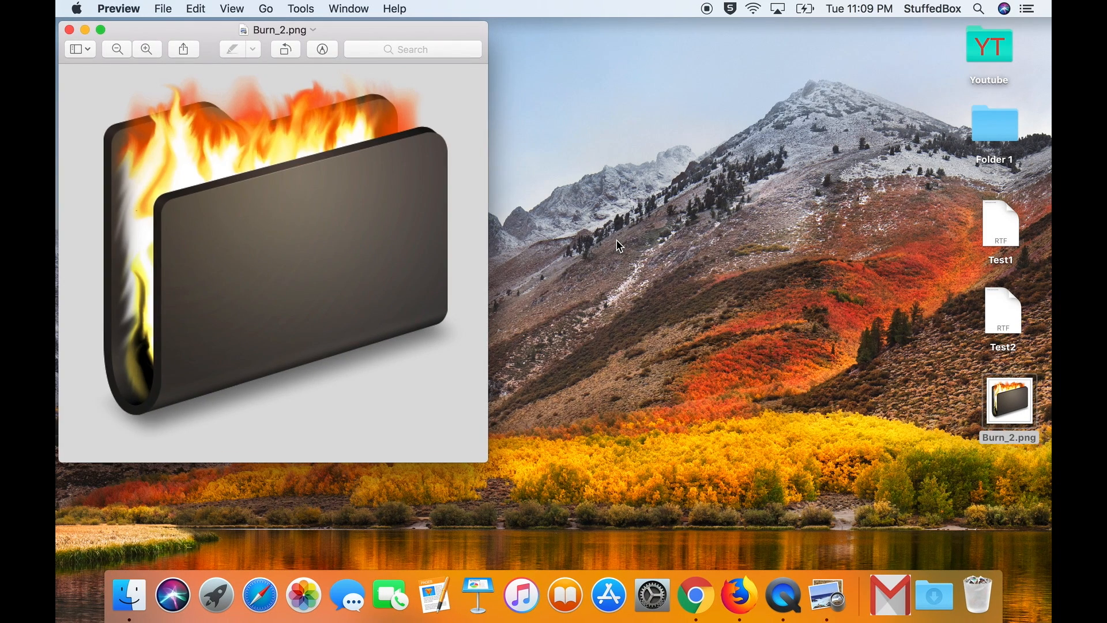
left_click(197, 8)
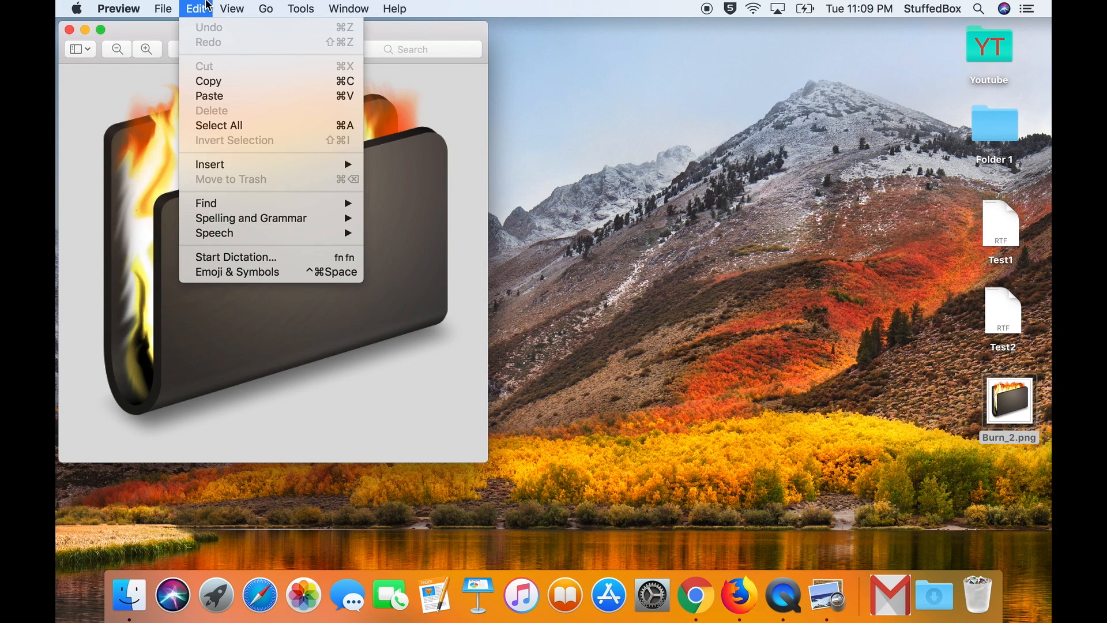
left_click(246, 124)
left_click(194, 7)
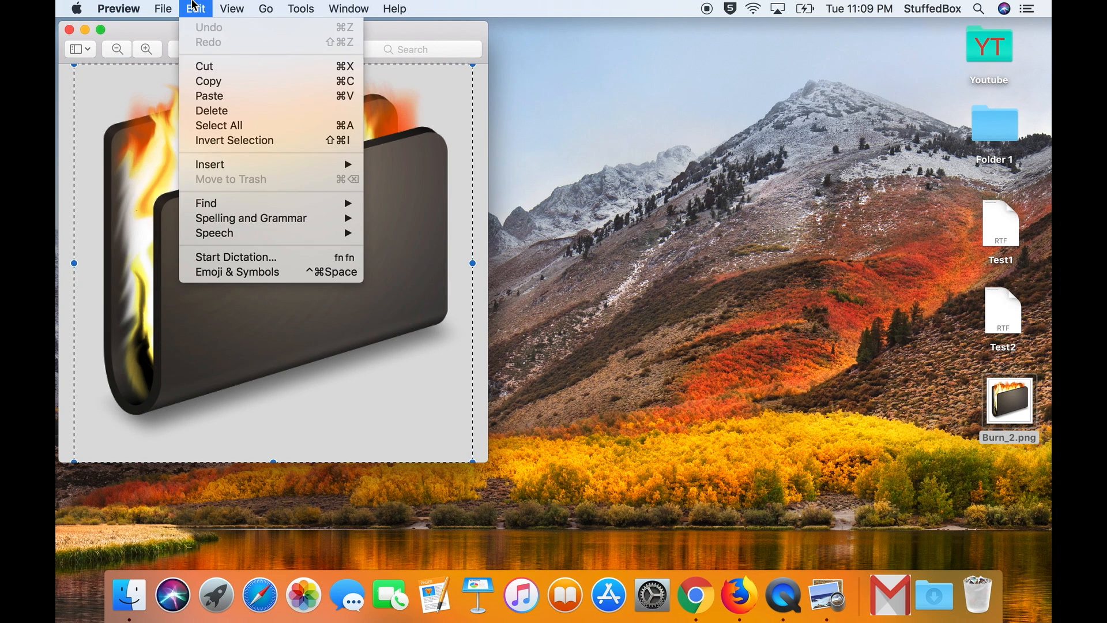
left_click(210, 80)
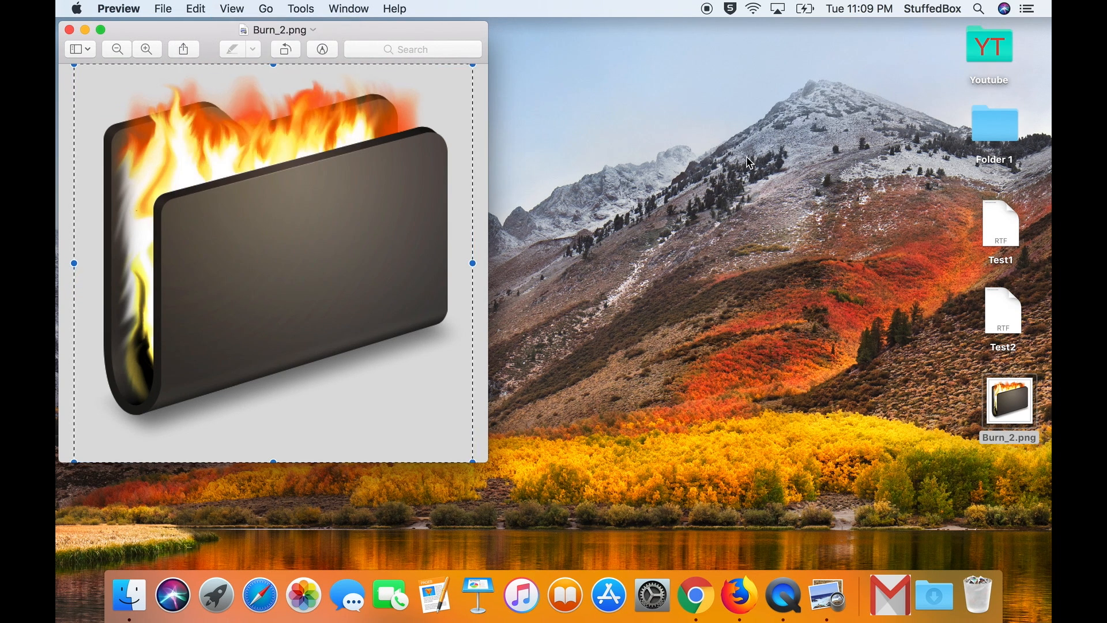
Open the info window of Folder 1 and paste the copied burning-folder image over its icon.
left_click(1005, 115)
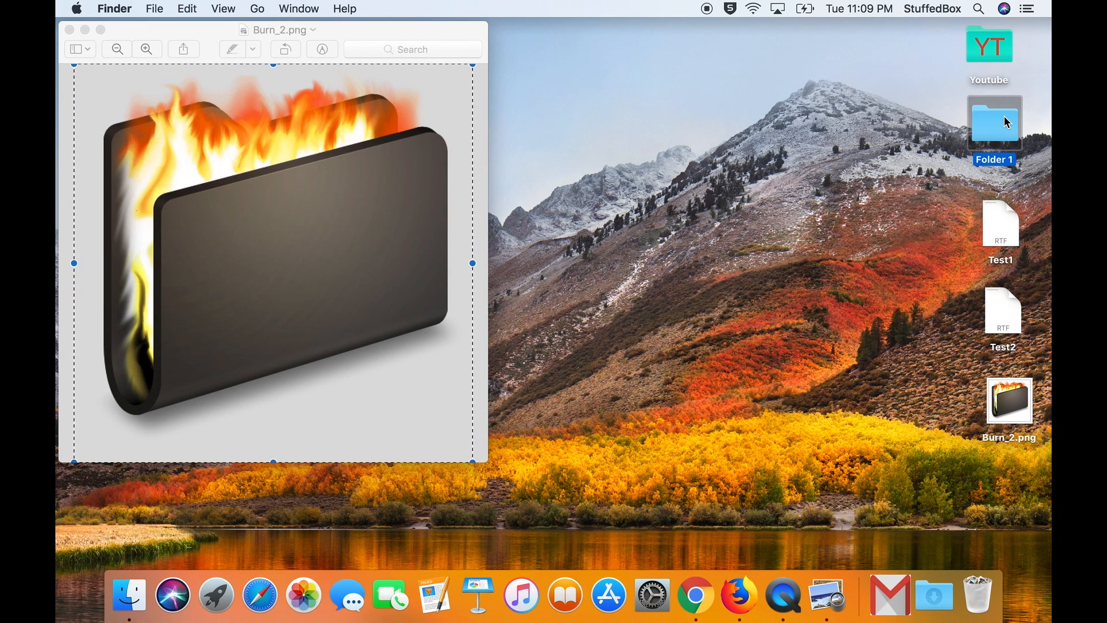
right_click(1005, 115)
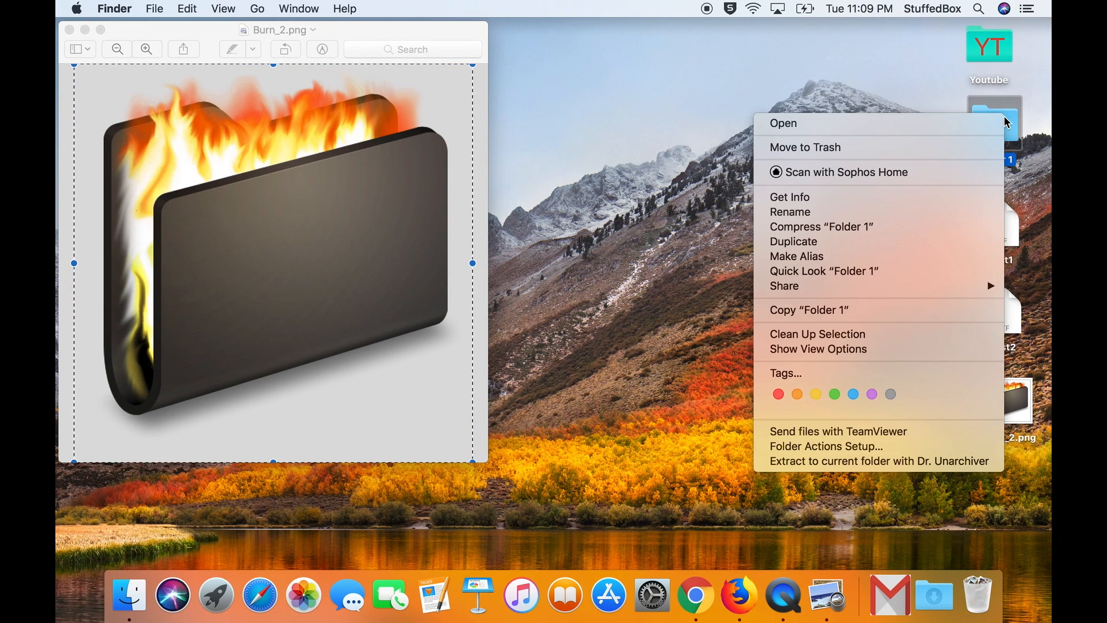
left_click(917, 197)
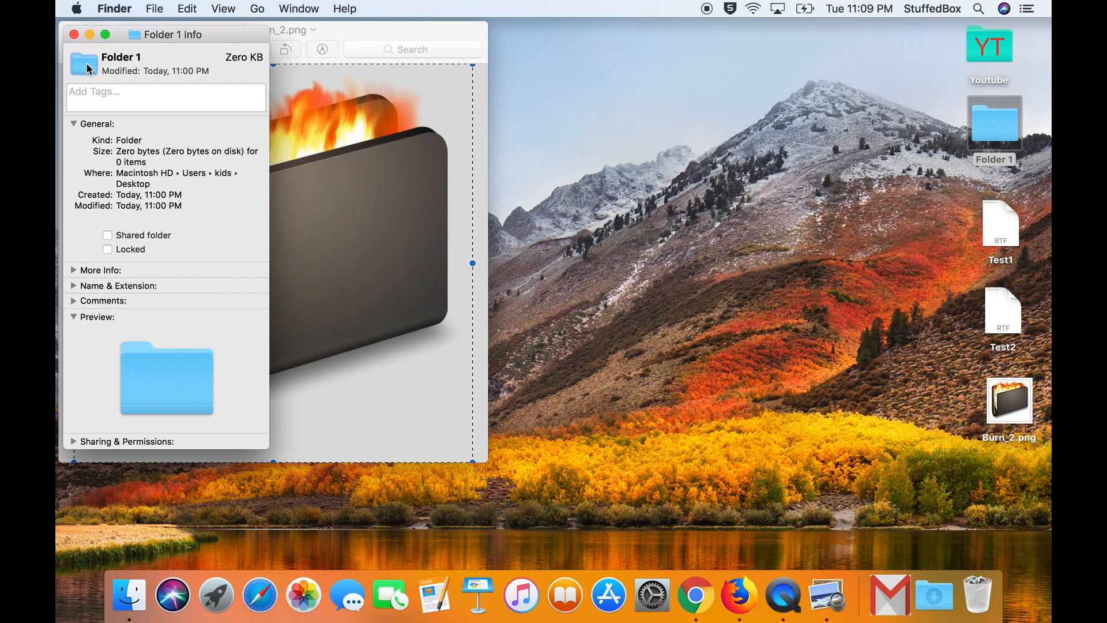
left_click(187, 8)
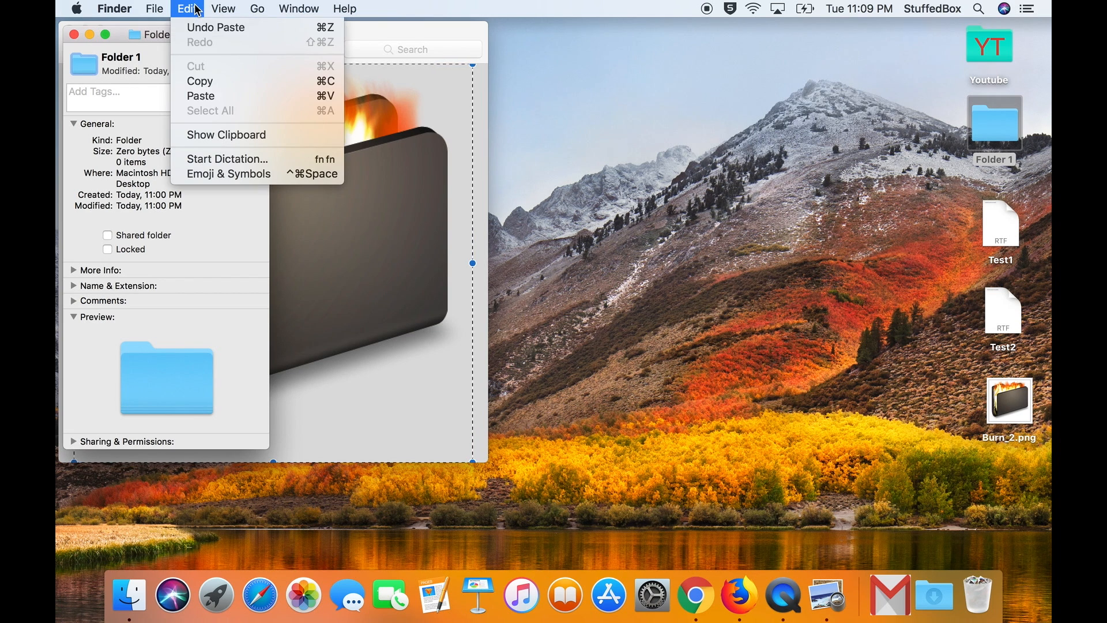
left_click(217, 92)
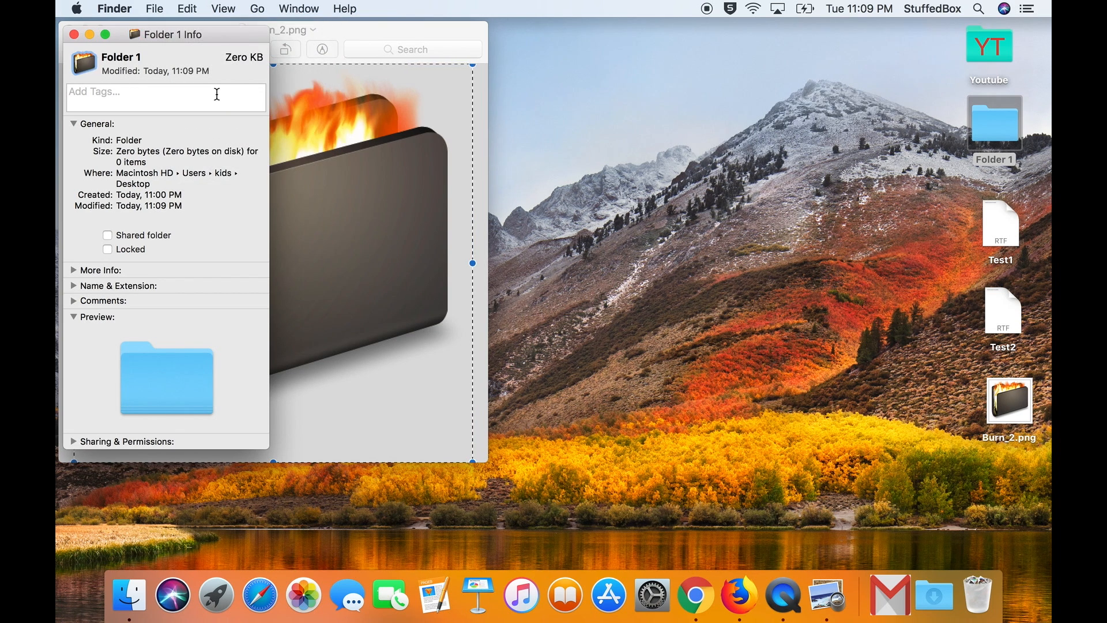
Close the Folder 1 info window and the Burn_2.png image, and move Burn_2.png from the desktop to the Trash.
left_click(75, 35)
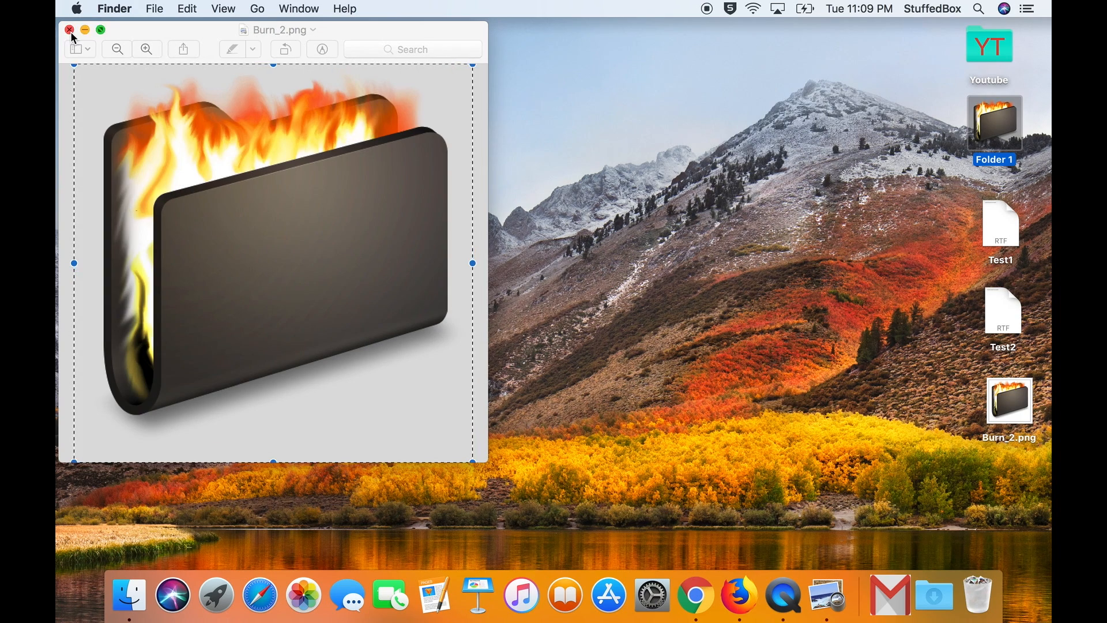
left_click(70, 30)
left_click(1029, 132)
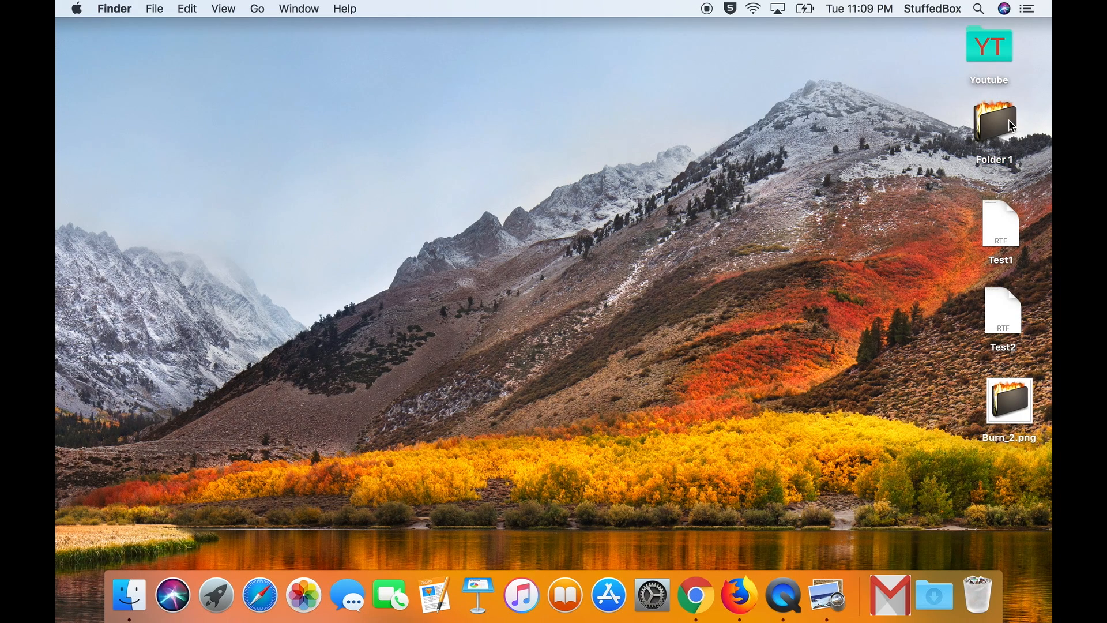
left_click_drag(1010, 398, 977, 594)
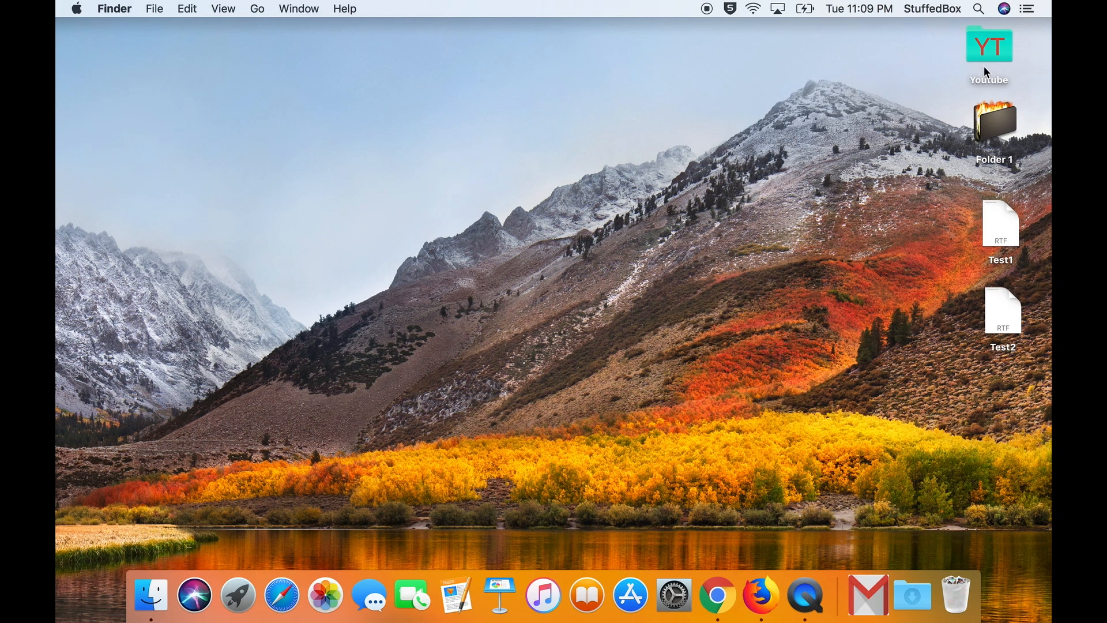
Select the Test1 file, switch to Chrome and search Google for "important document icon".
left_click(1001, 241)
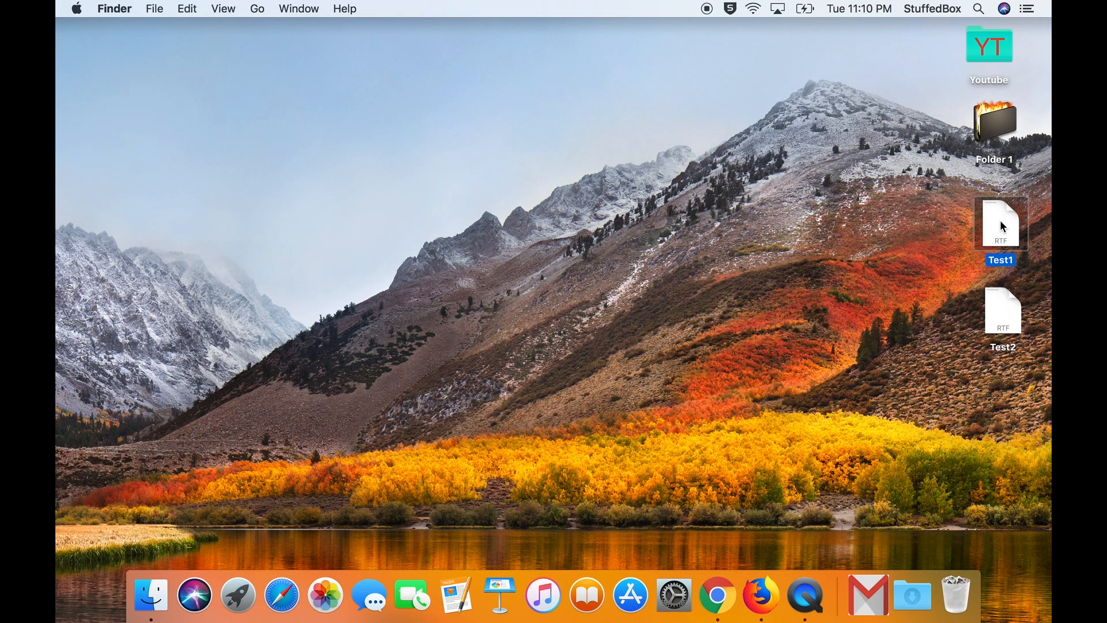
left_click(718, 595)
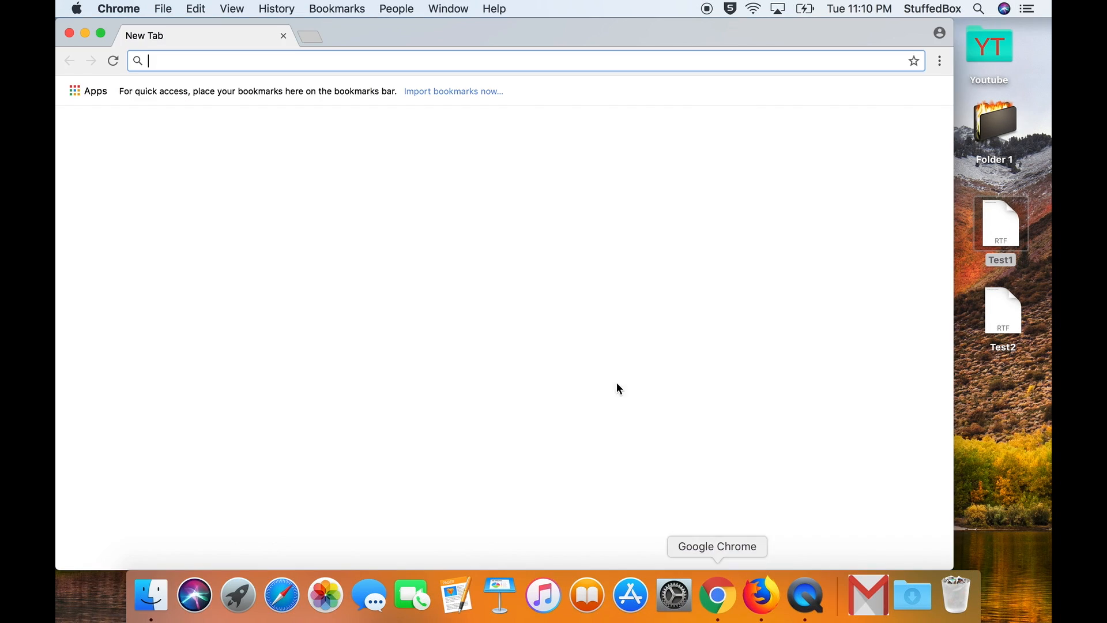
type("im")
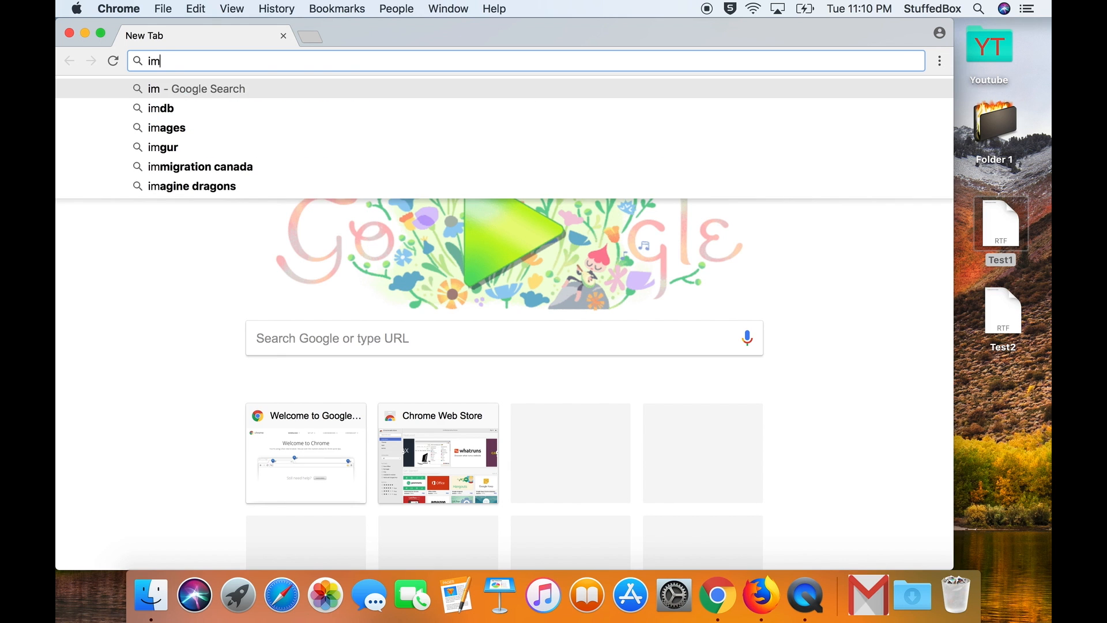
type("portant document icon")
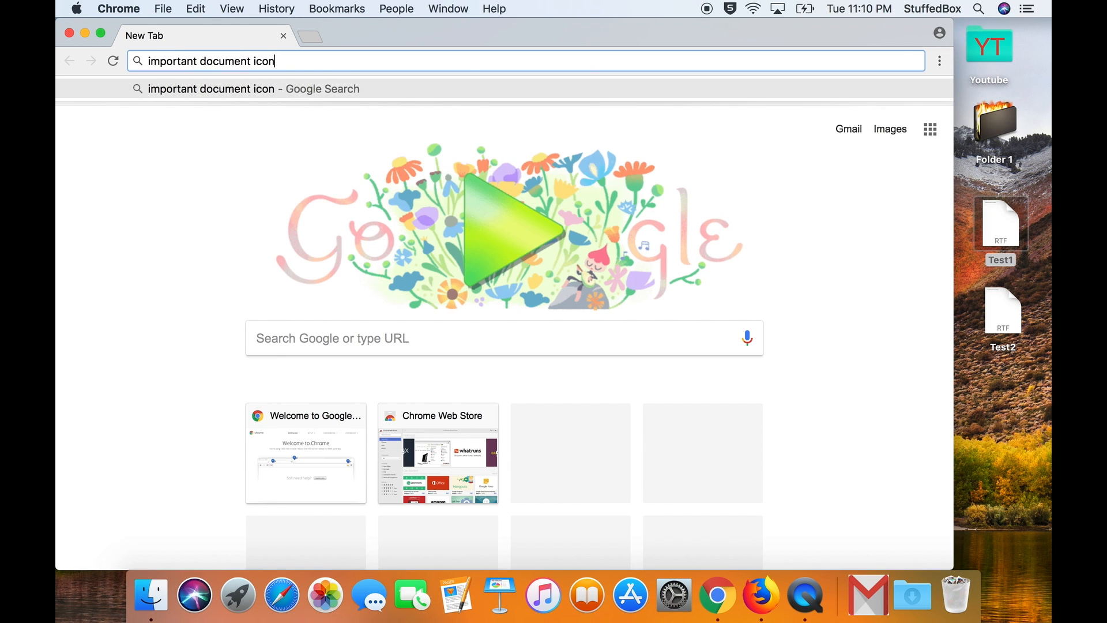
key("Return")
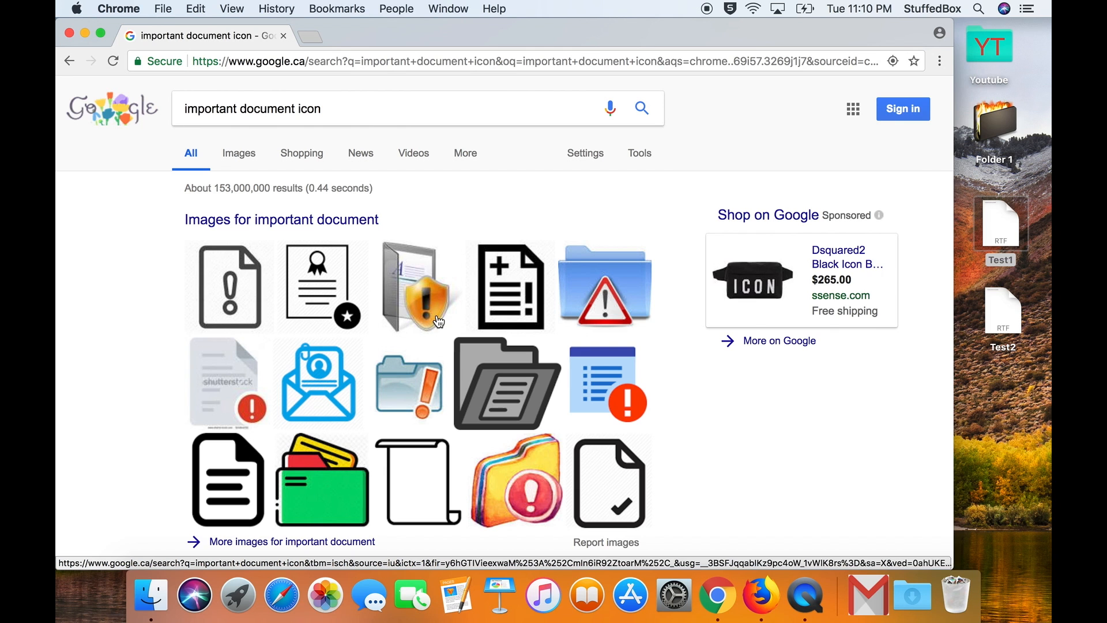
Save the enlarged image of the document with an exclamation mark onto the desktop and close the browser window.
left_click(228, 285)
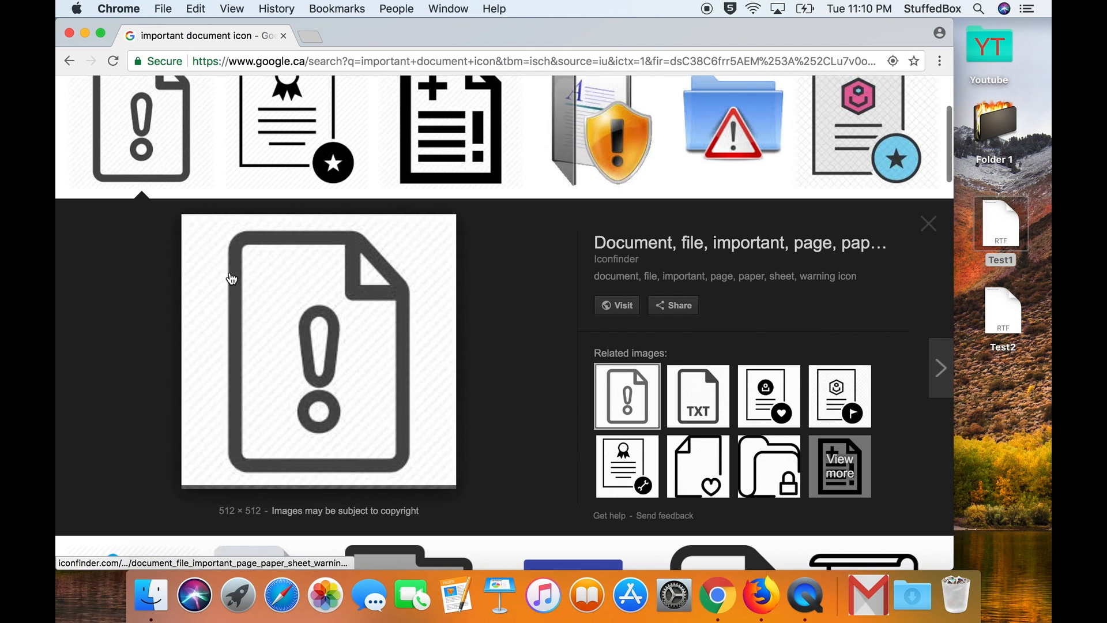
left_click_drag(340, 315, 1033, 408)
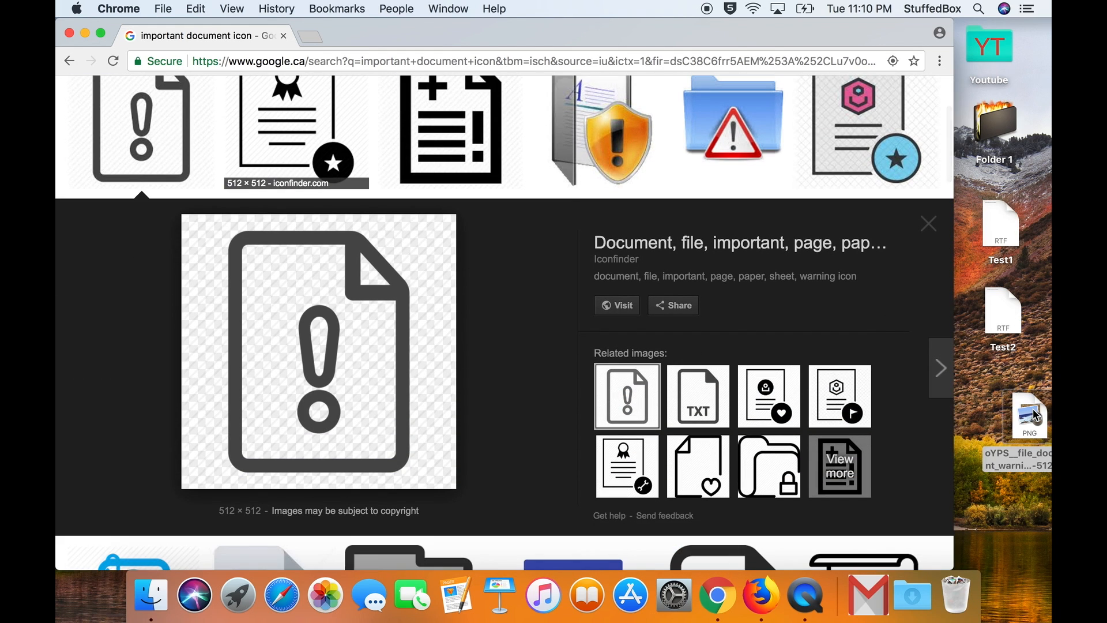
left_click(70, 34)
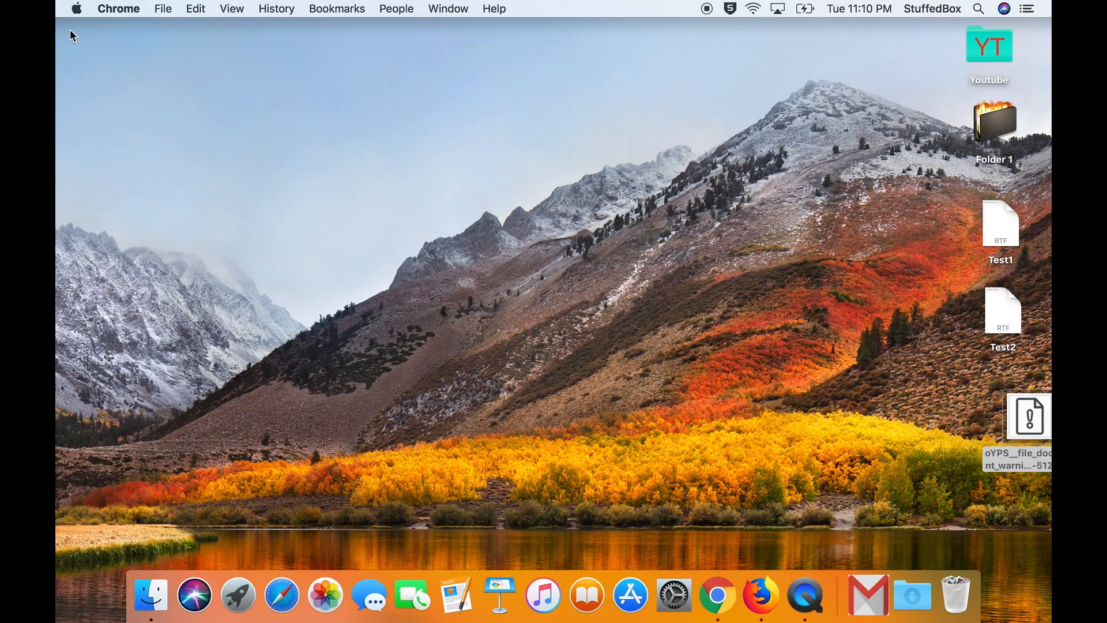
Open the downloaded exclamation-mark document image in Preview, select the entire image and copy it.
double_click(1047, 426)
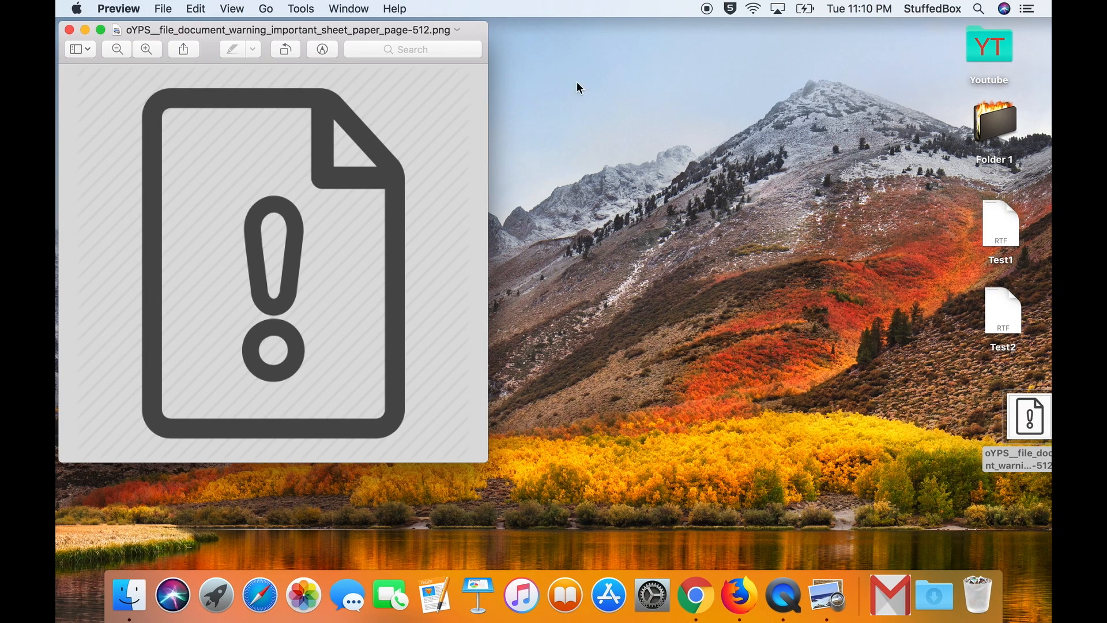
left_click(196, 7)
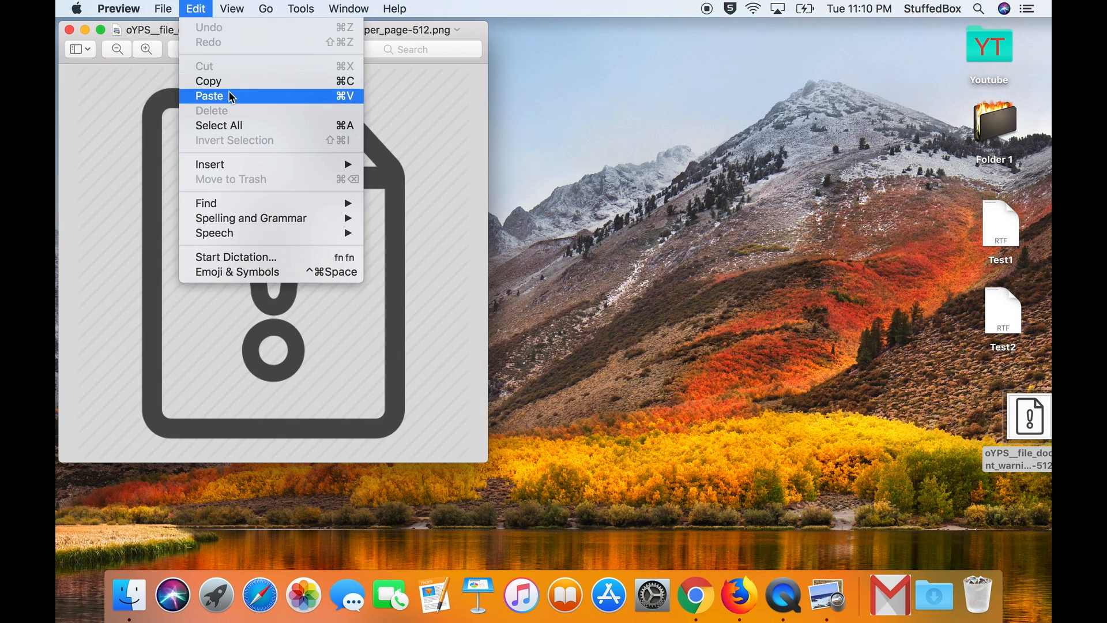
left_click(232, 124)
left_click(196, 8)
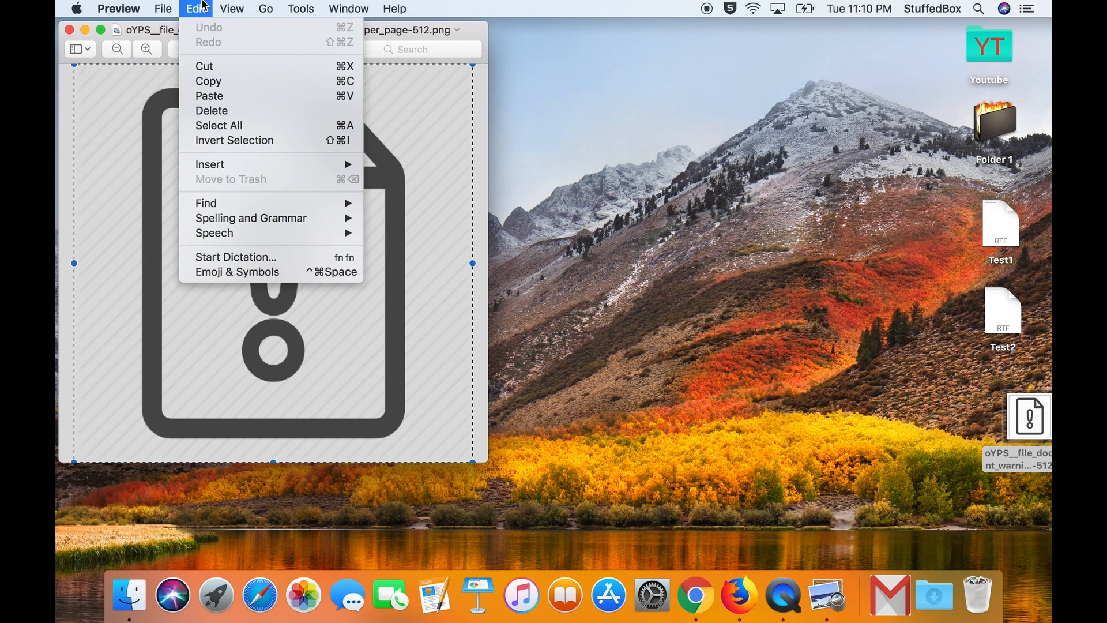
left_click(238, 81)
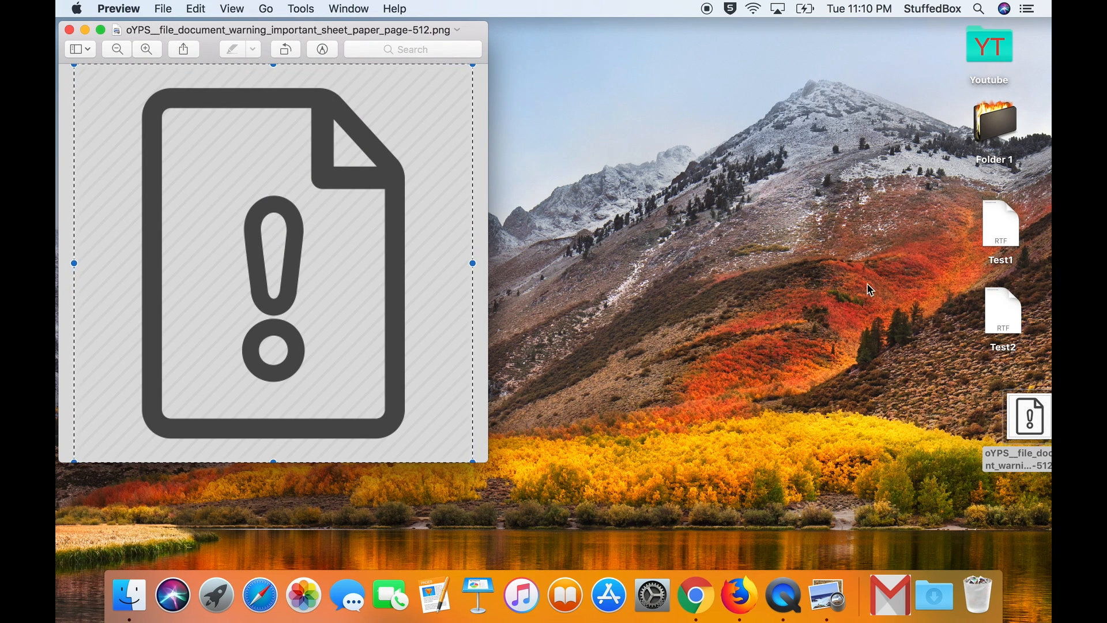
Open the info window of the Test1 file and paste the copied document image over its icon.
left_click(989, 224)
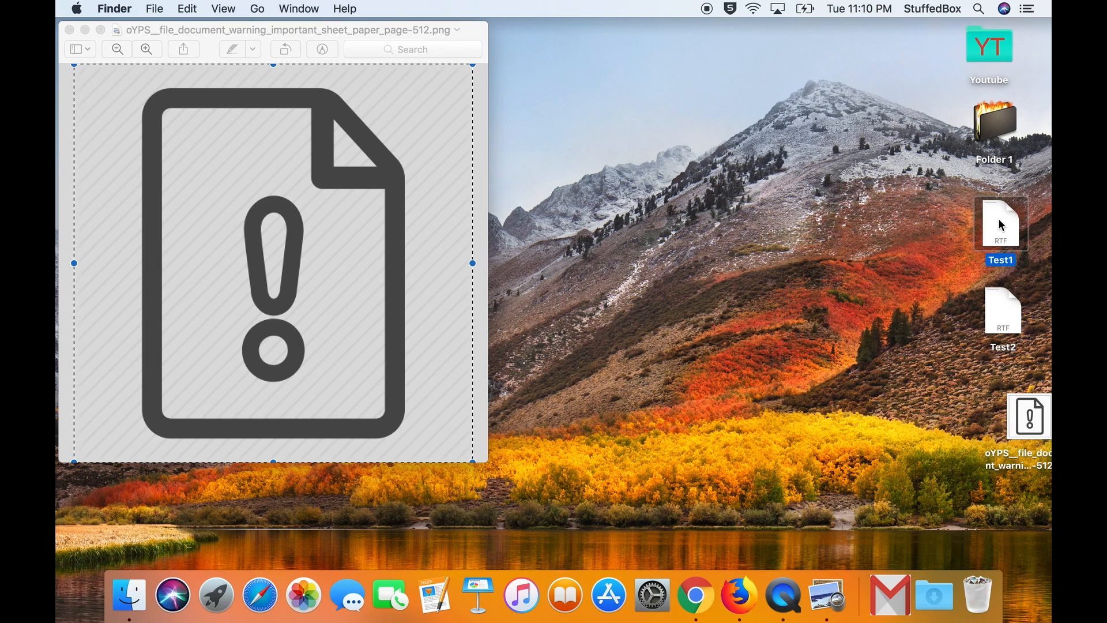
right_click(1001, 225)
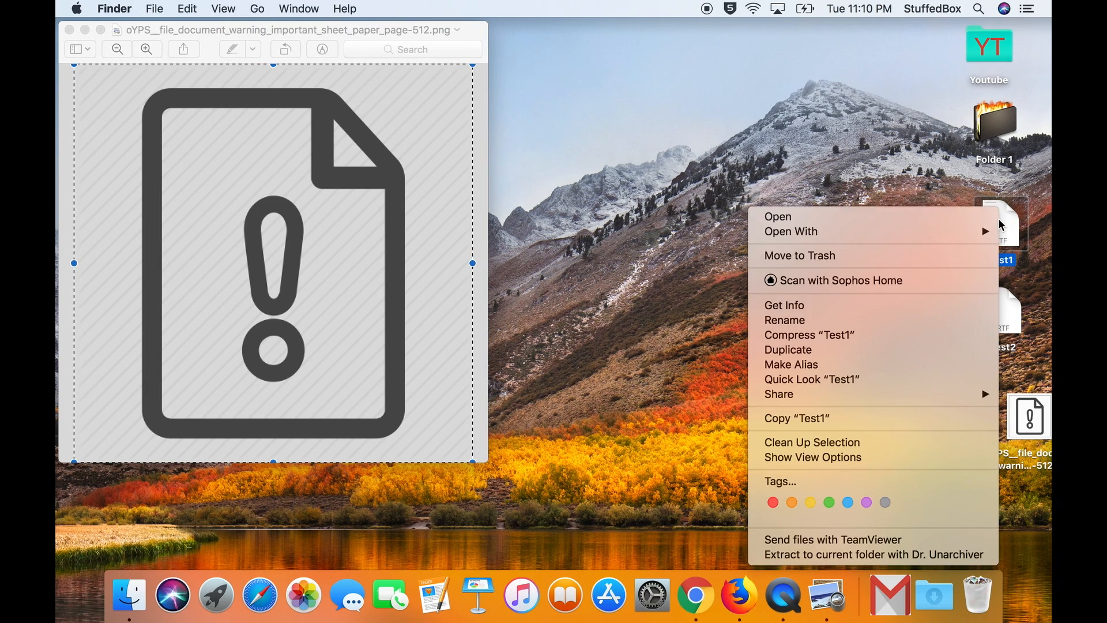
left_click(845, 303)
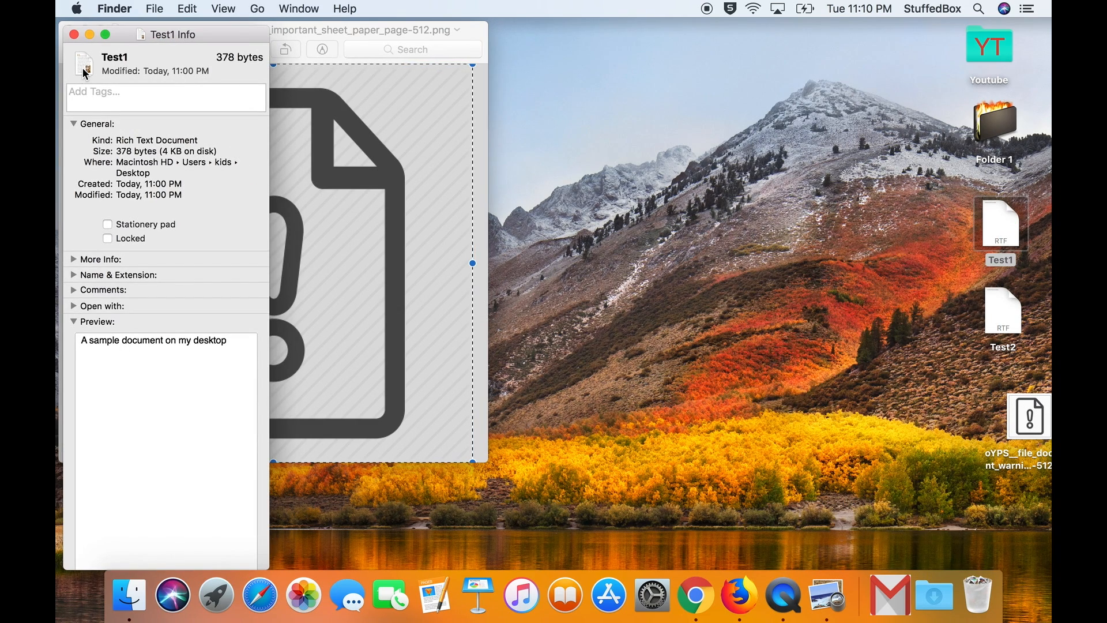
left_click(189, 7)
left_click(216, 96)
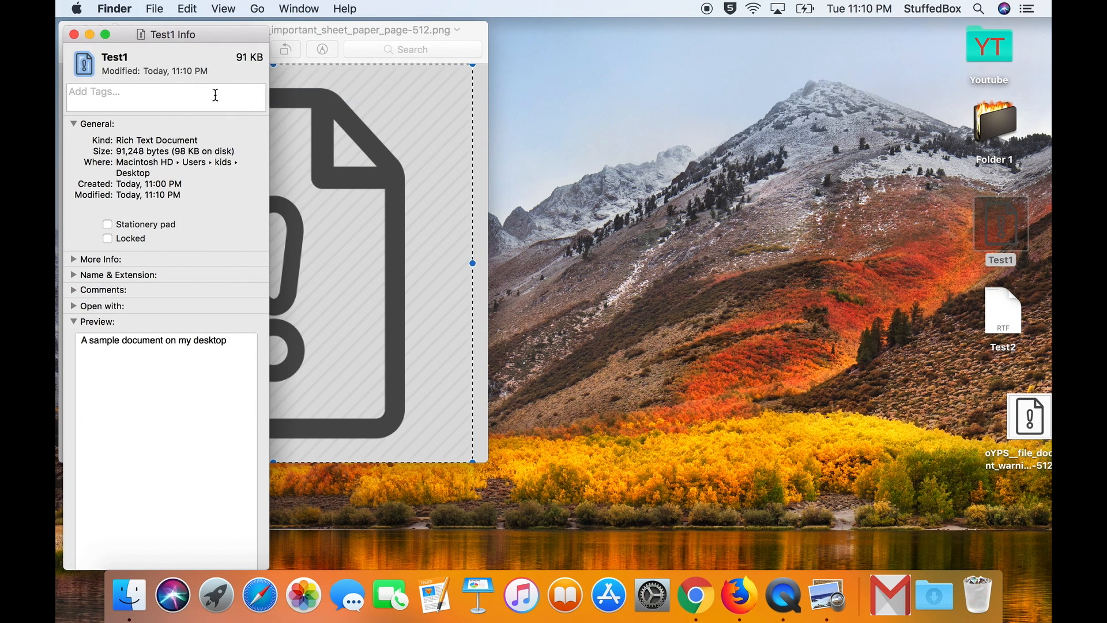
Close the Test1 info window and the exclamation-mark document image in Preview.
left_click(74, 35)
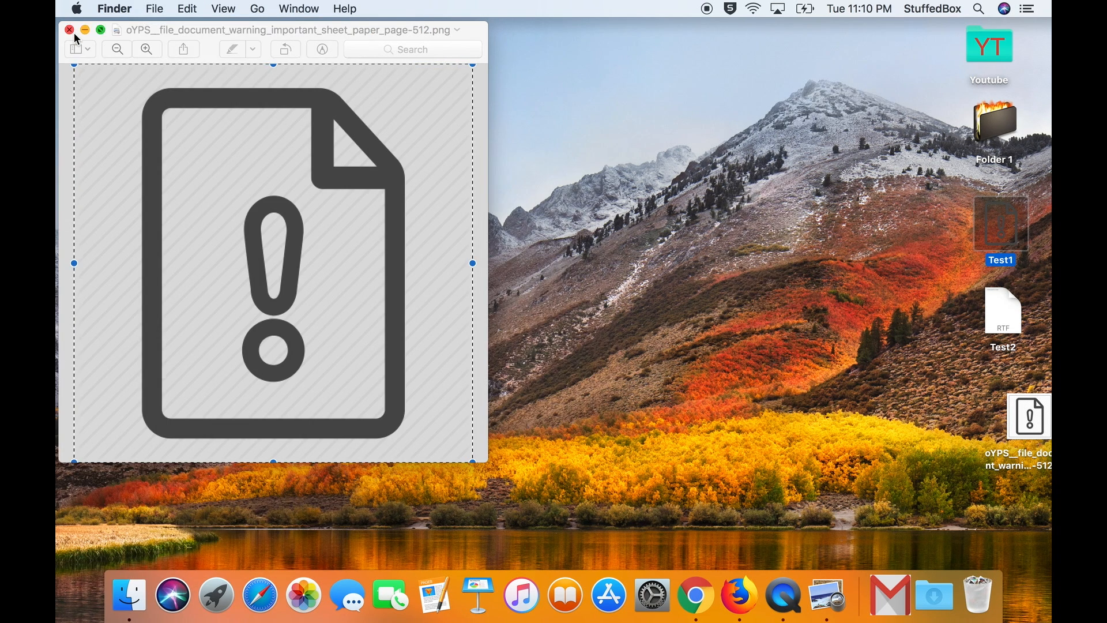
left_click(70, 36)
left_click(72, 34)
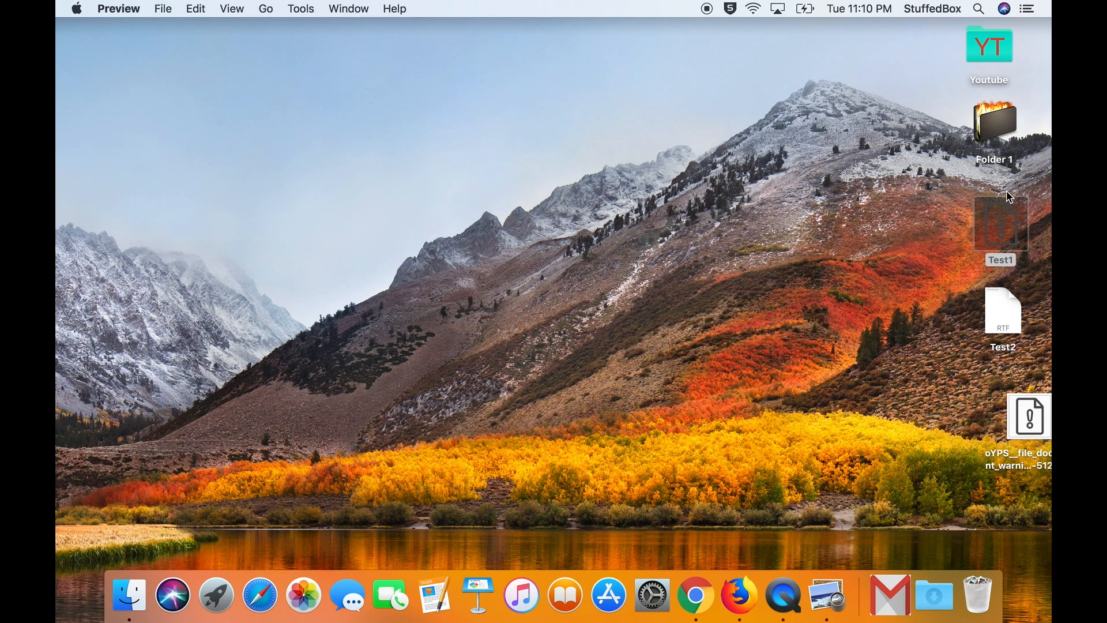
Examine Test1's new icon against the plain sky of the desktop background and put the file back below Folder 1.
left_click_drag(1004, 199, 598, 60)
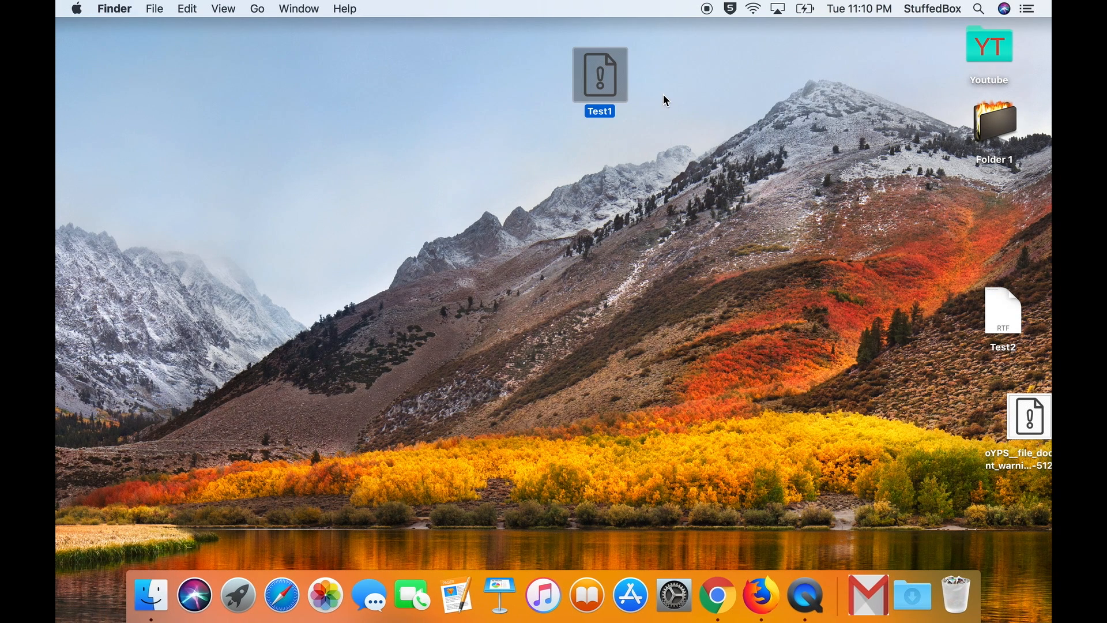
left_click(673, 131)
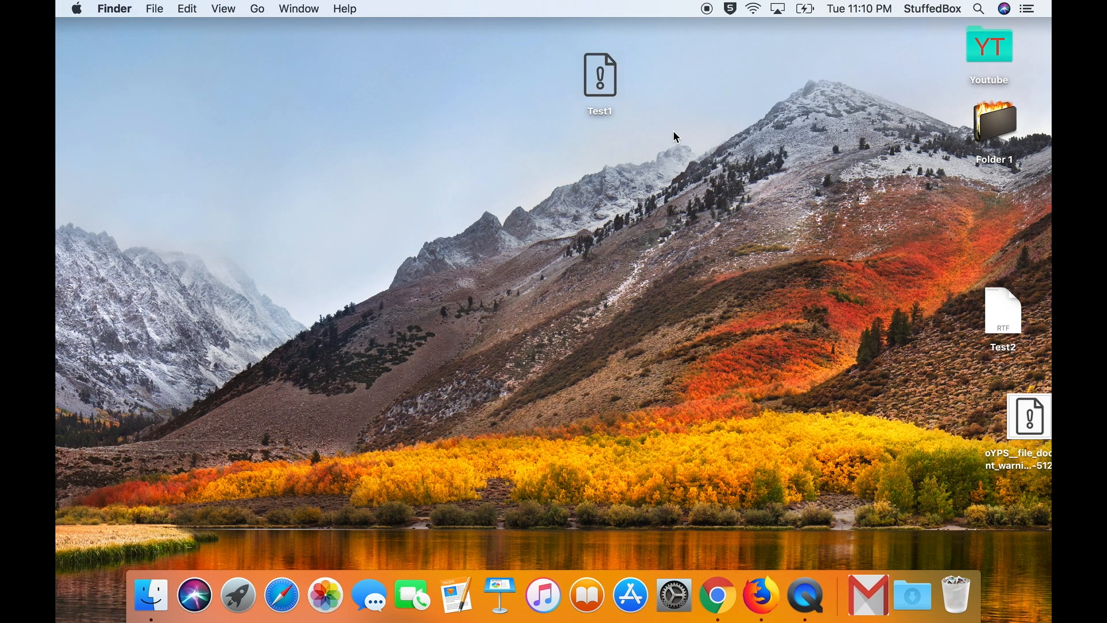
left_click_drag(600, 77, 918, 63)
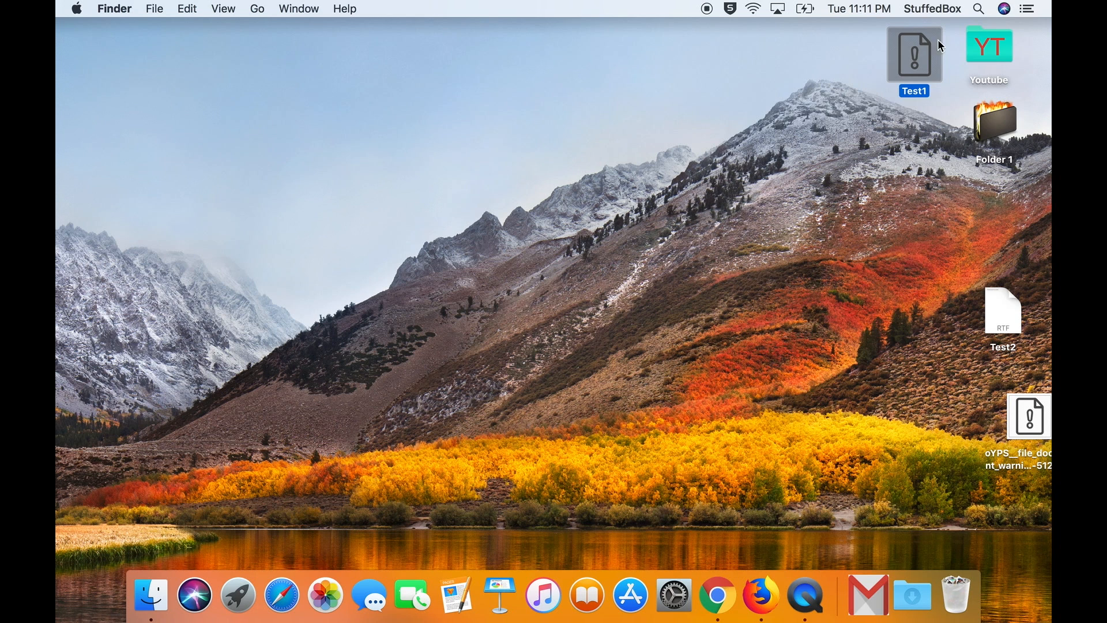
left_click_drag(937, 40, 1006, 212)
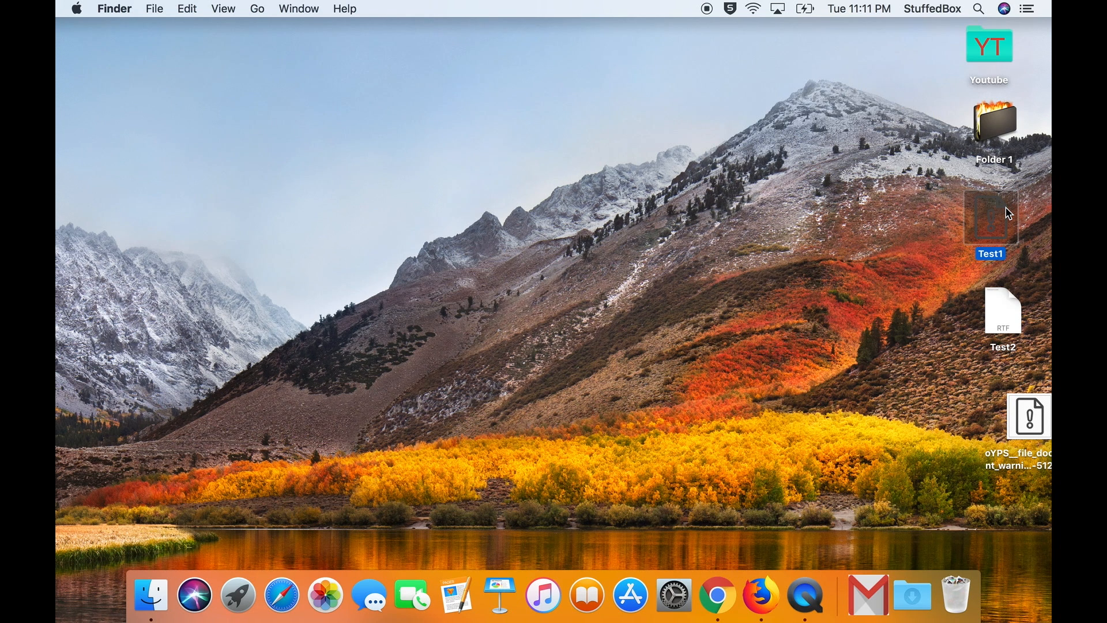
Open a new Chrome window and remove the Gmail shortcut from the Dock.
left_click(719, 596)
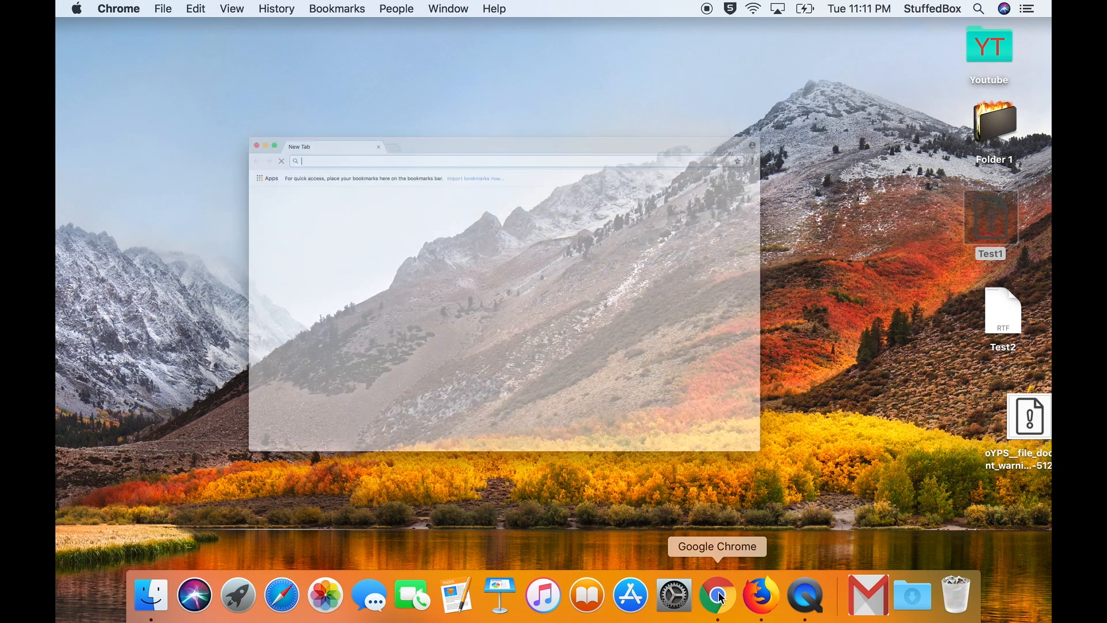
left_click(867, 597)
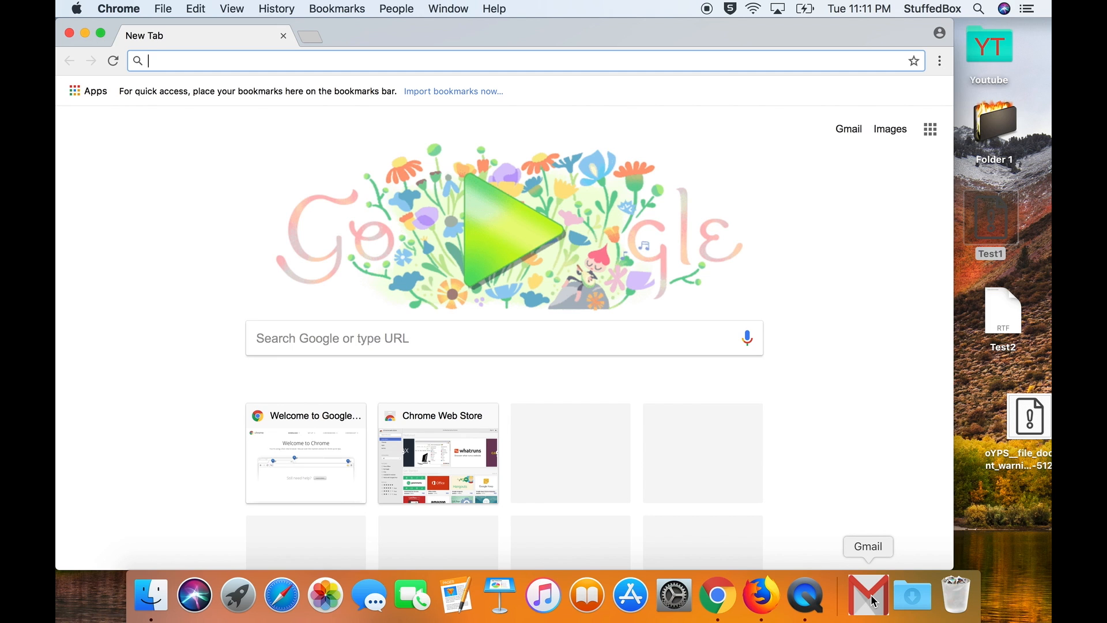
left_click_drag(874, 601, 973, 317)
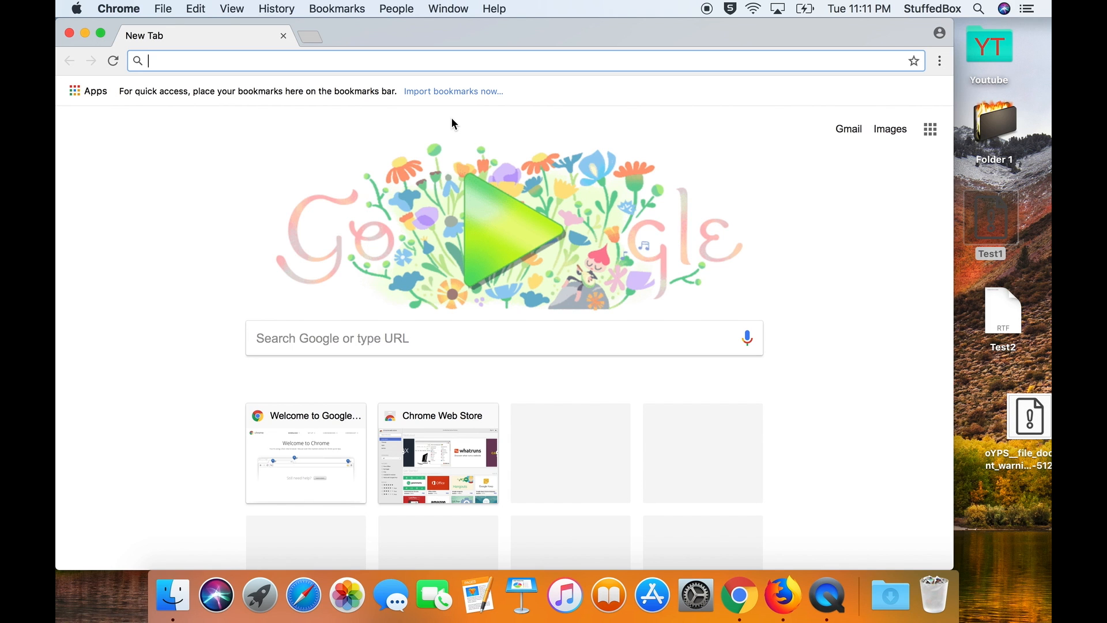
Go to gmail.com and open its sign-in page.
type("gmail.com")
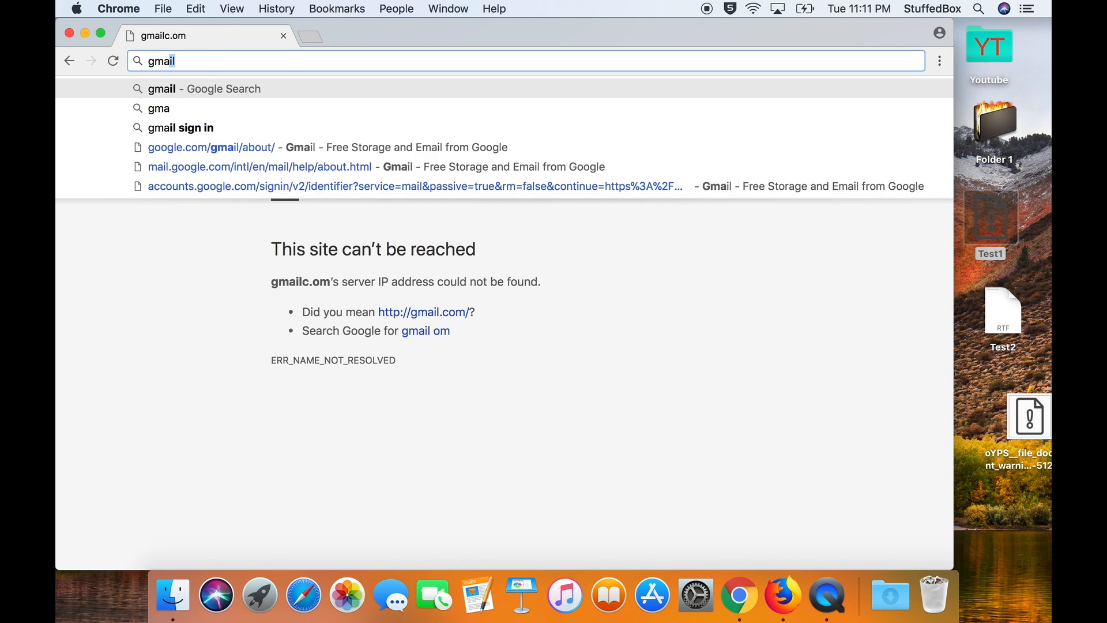
key("Return")
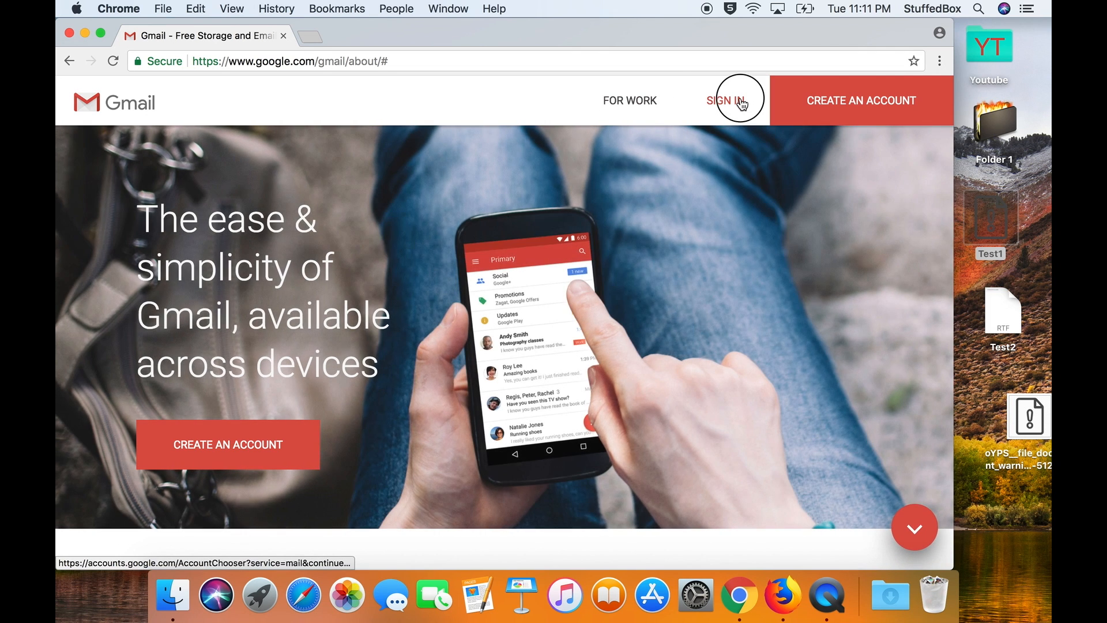
left_click(741, 102)
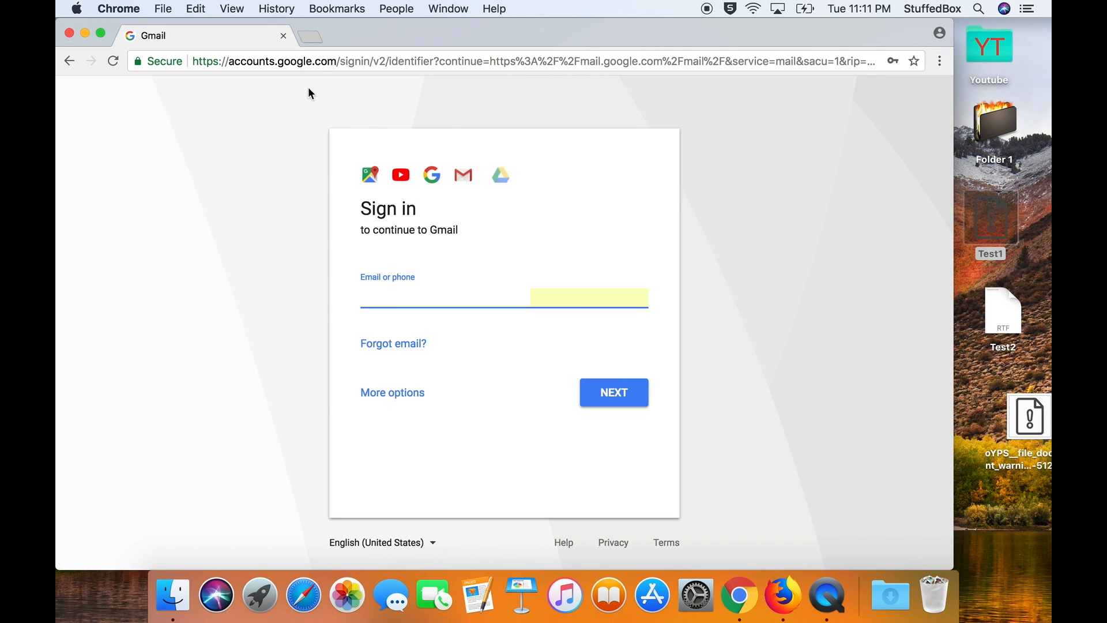
Create a desktop shortcut to the Gmail sign-in page from its web address and shift the browser window slightly.
left_click(203, 63)
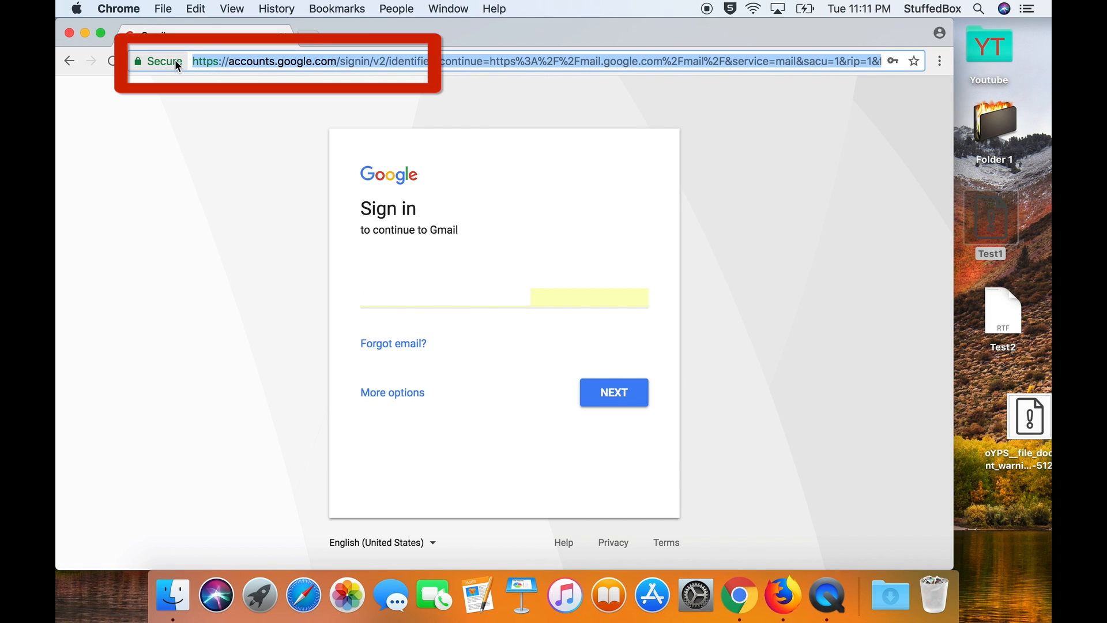
mouse_move(177, 65)
left_mouse_down()
mouse_move(838, 371)
mouse_move(940, 398)
mouse_move(997, 514)
left_mouse_up()
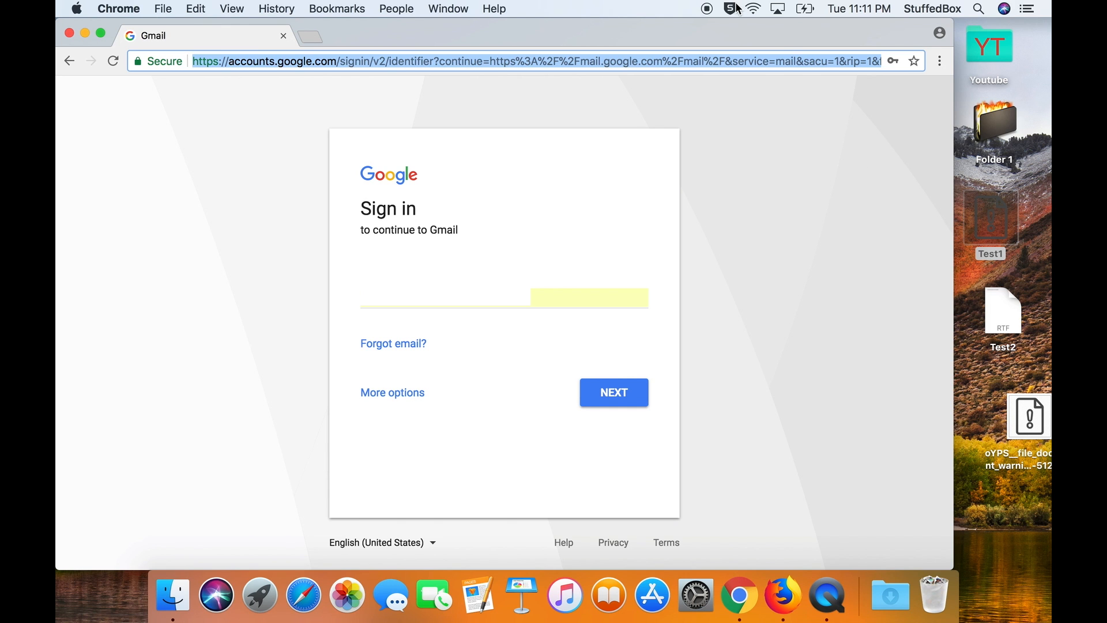
mouse_move(748, 35)
left_mouse_down()
mouse_move(766, 36)
mouse_move(752, 36)
left_mouse_up()
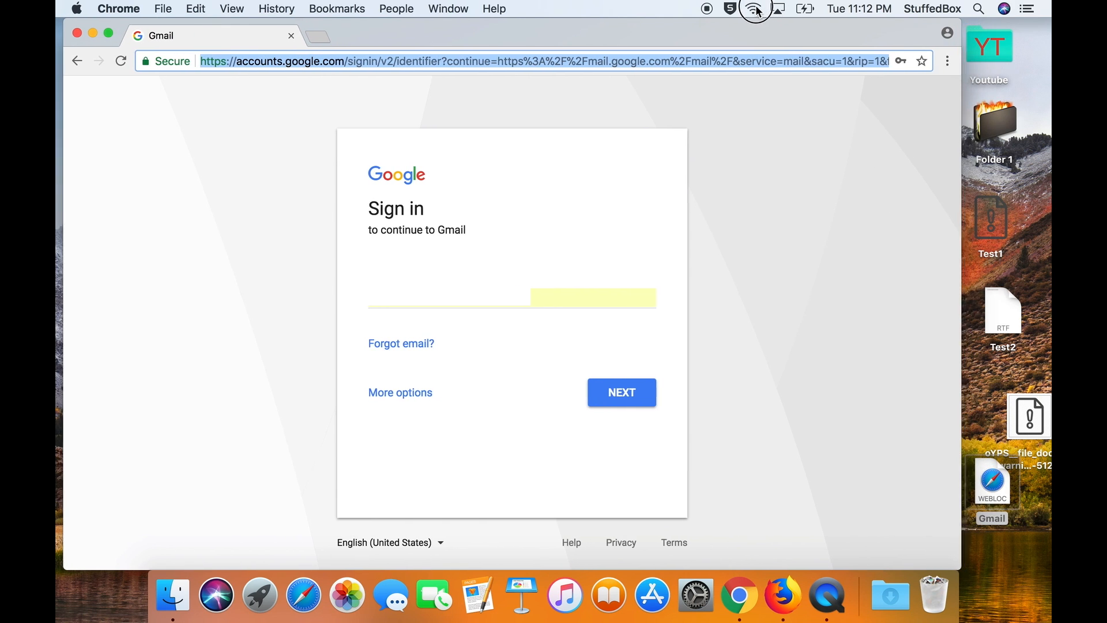
Move the downloaded document image to the Trash and place the Gmail shortcut below Test2 on the desktop.
left_click(1036, 422)
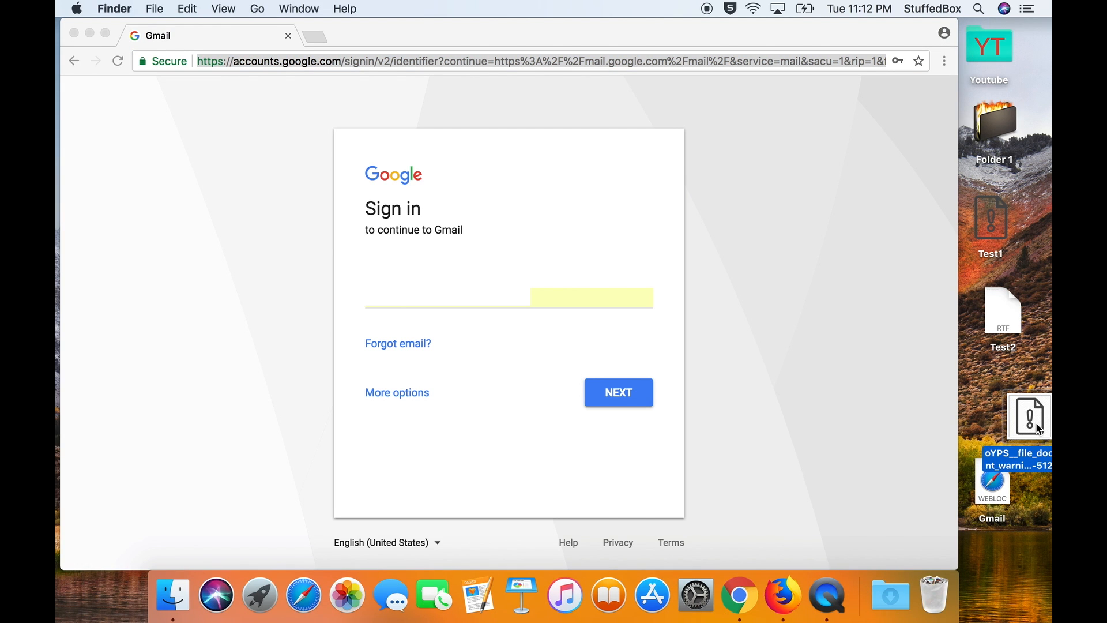
left_click_drag(1036, 422, 939, 600)
left_click_drag(987, 483, 1007, 425)
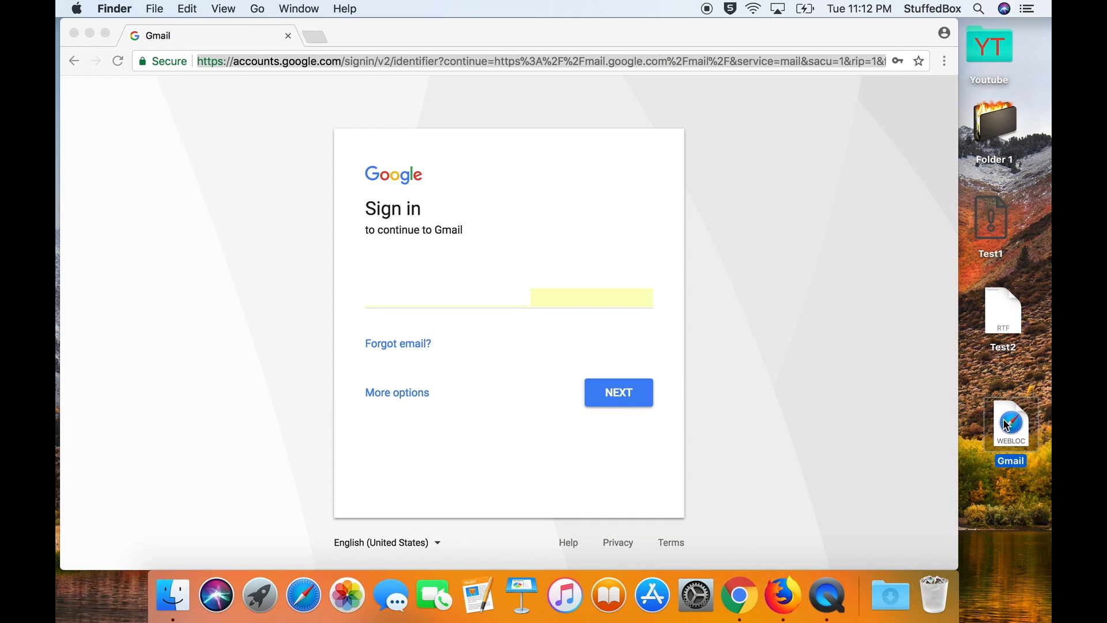
Close the Gmail browser window and quit Chrome.
left_click(121, 110)
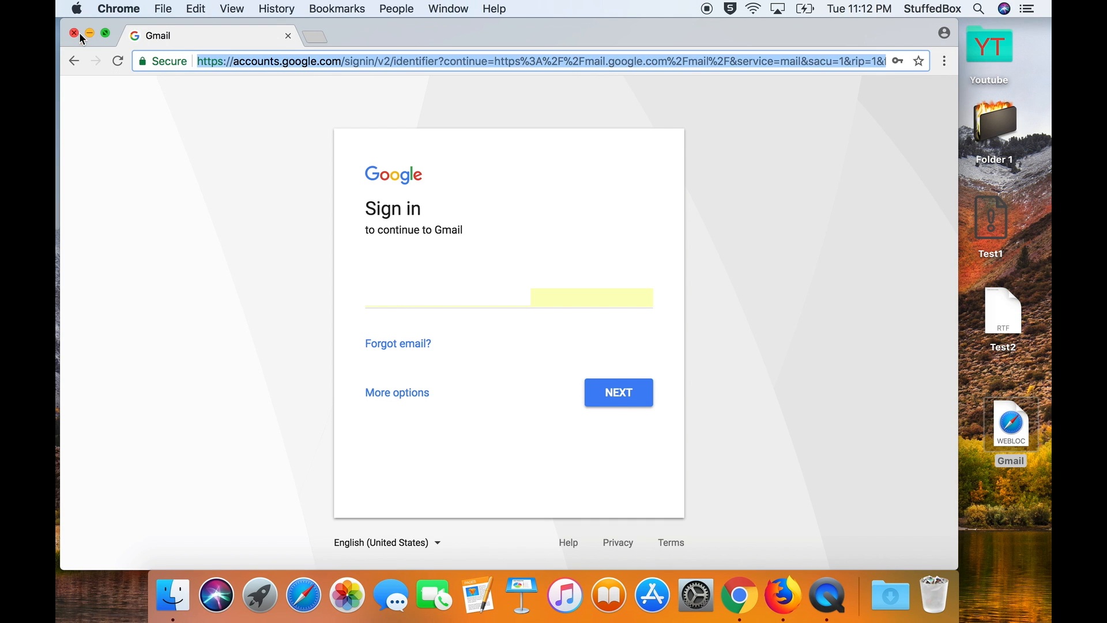
left_click(74, 33)
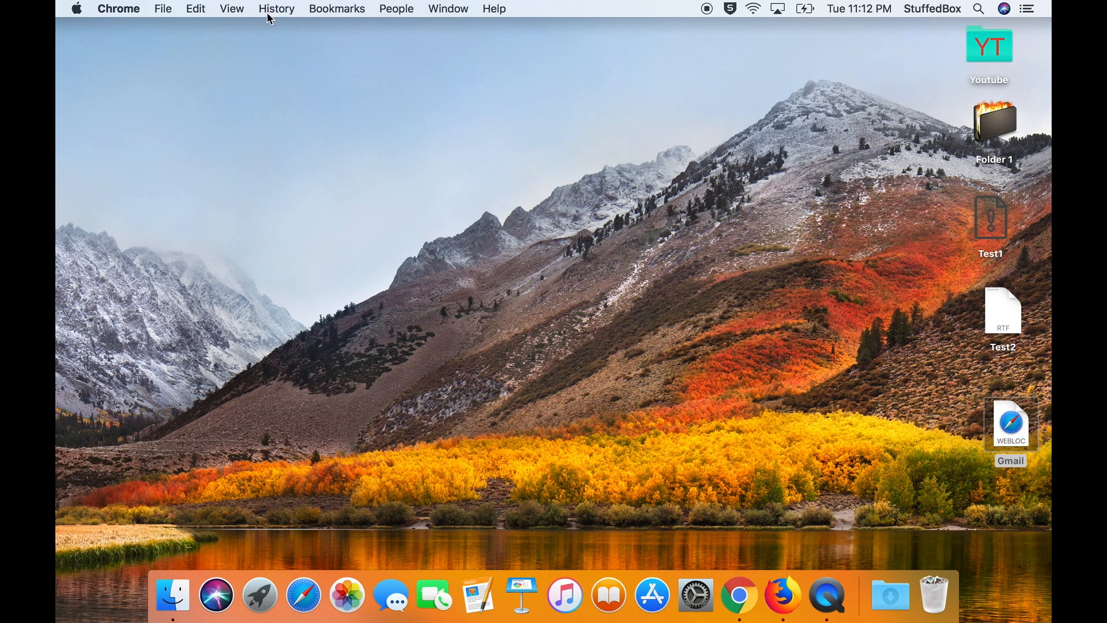
left_click(119, 8)
left_click(175, 216)
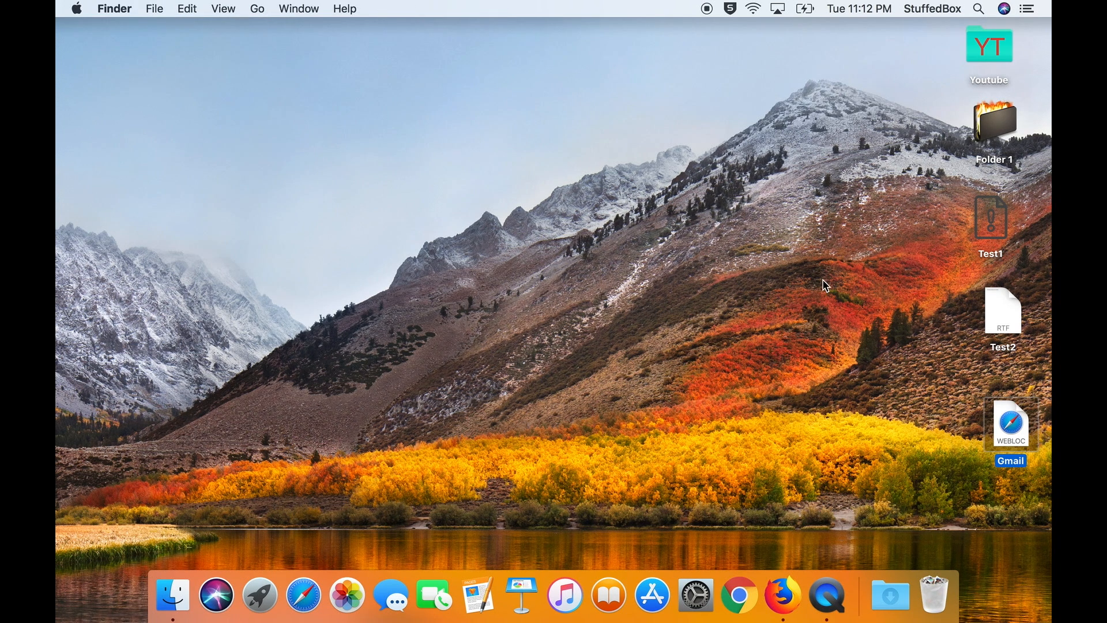
Launch the Gmail shortcut from the desktop and load yahoo.com in the browser window that opens.
double_click(1011, 426)
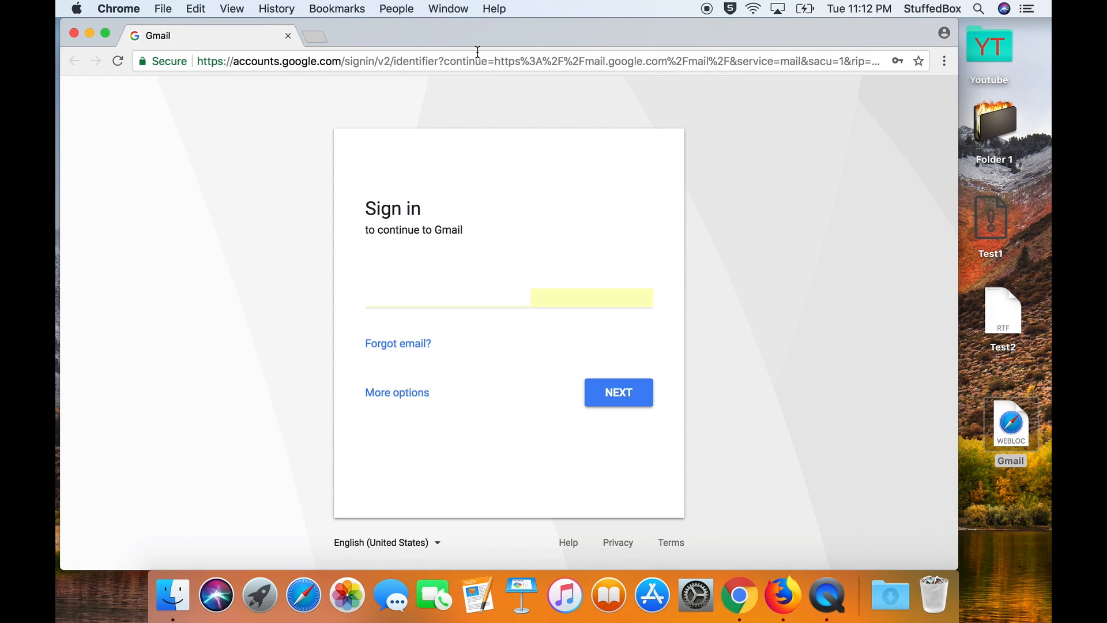
left_click(478, 52)
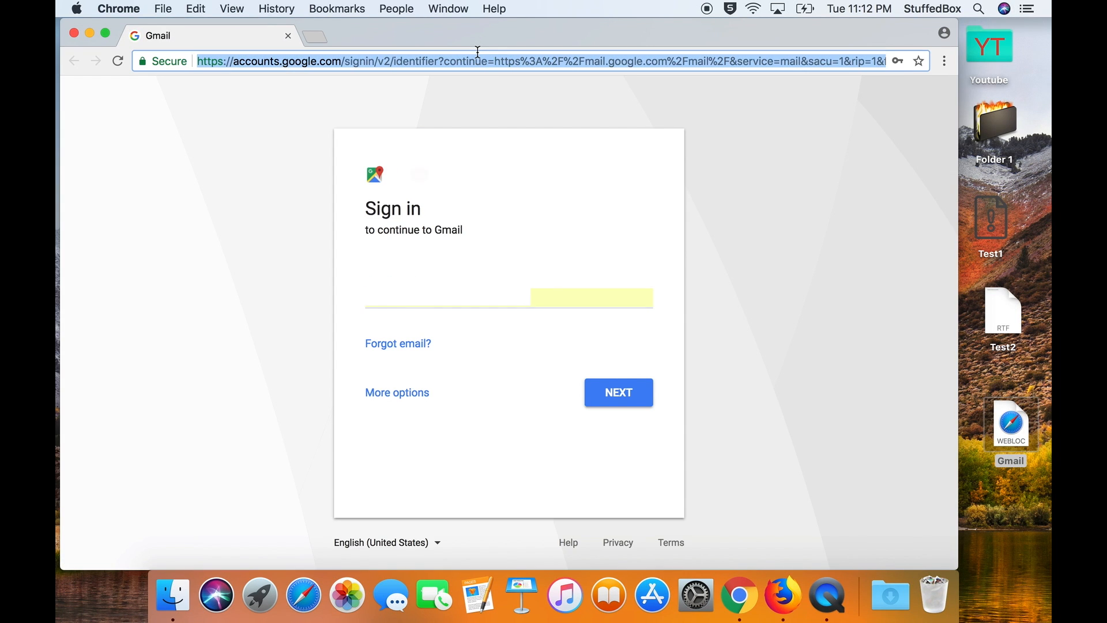
type("yahoo.com")
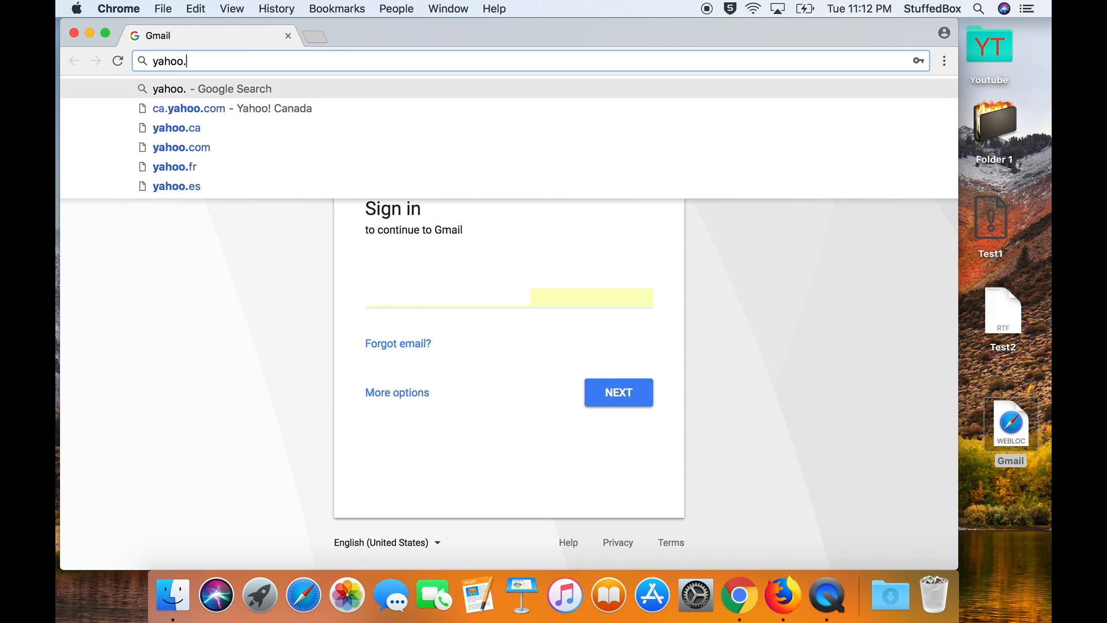
key("Return")
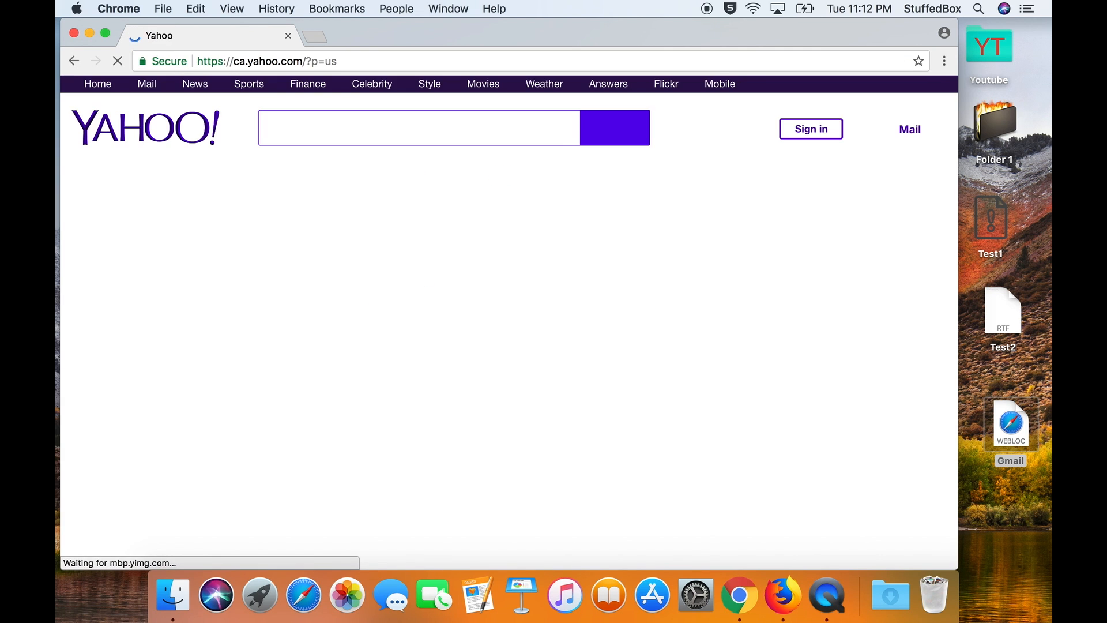
Test the desktop Gmail shortcut with the Yahoo page open and close the Gmail tab.
left_click(1003, 428)
double_click(1003, 429)
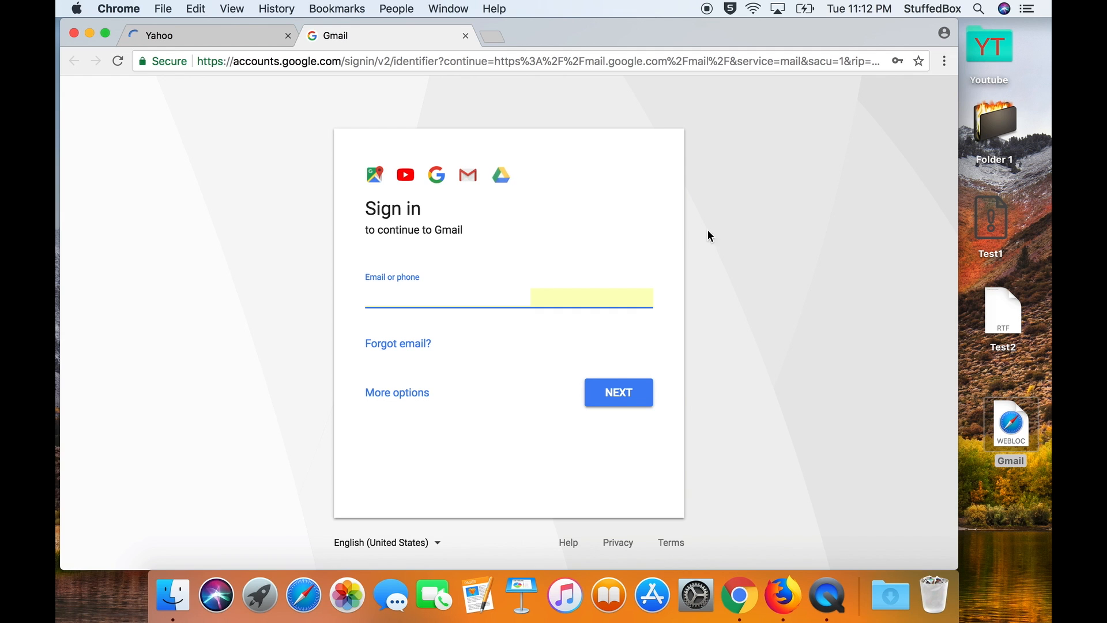
left_click(466, 35)
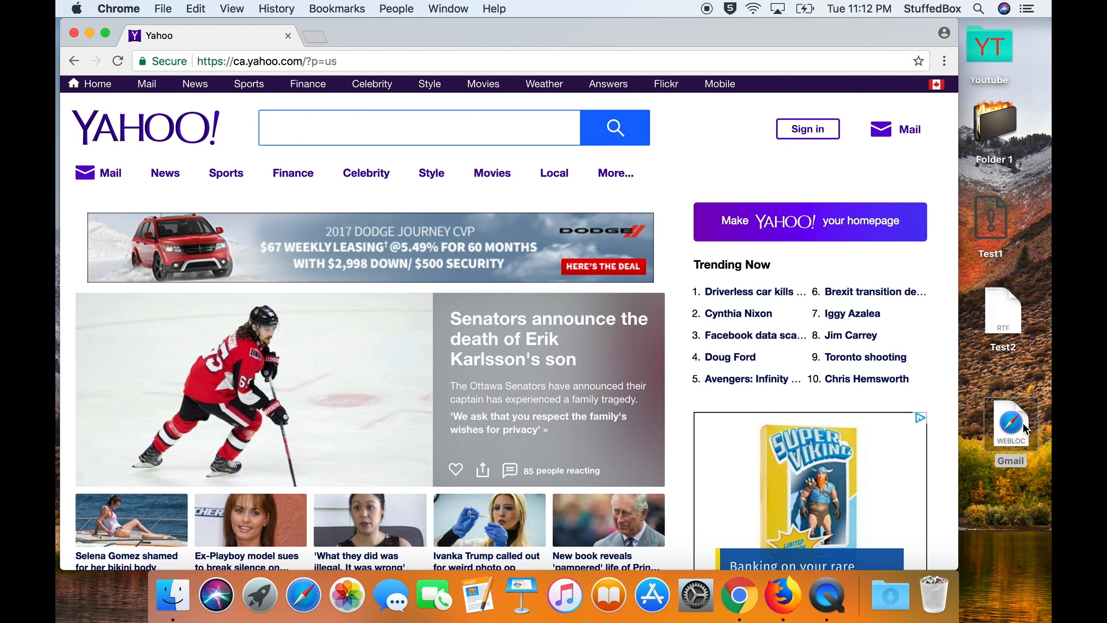
Replace the Yahoo address with a web search for "gmail icon".
left_click(336, 63)
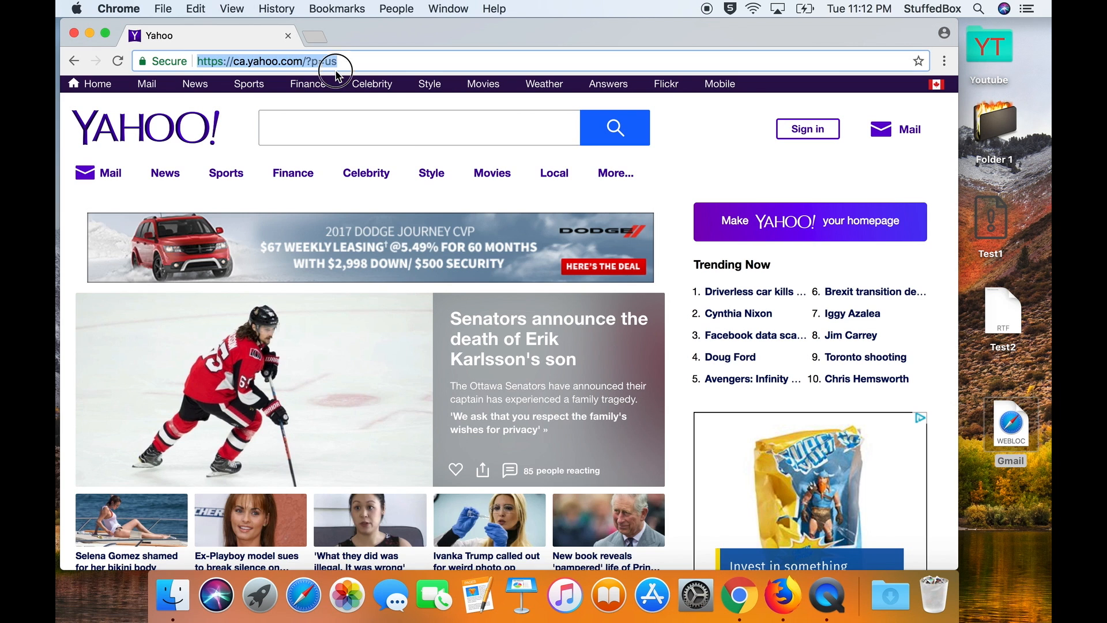
type("gmail.com")
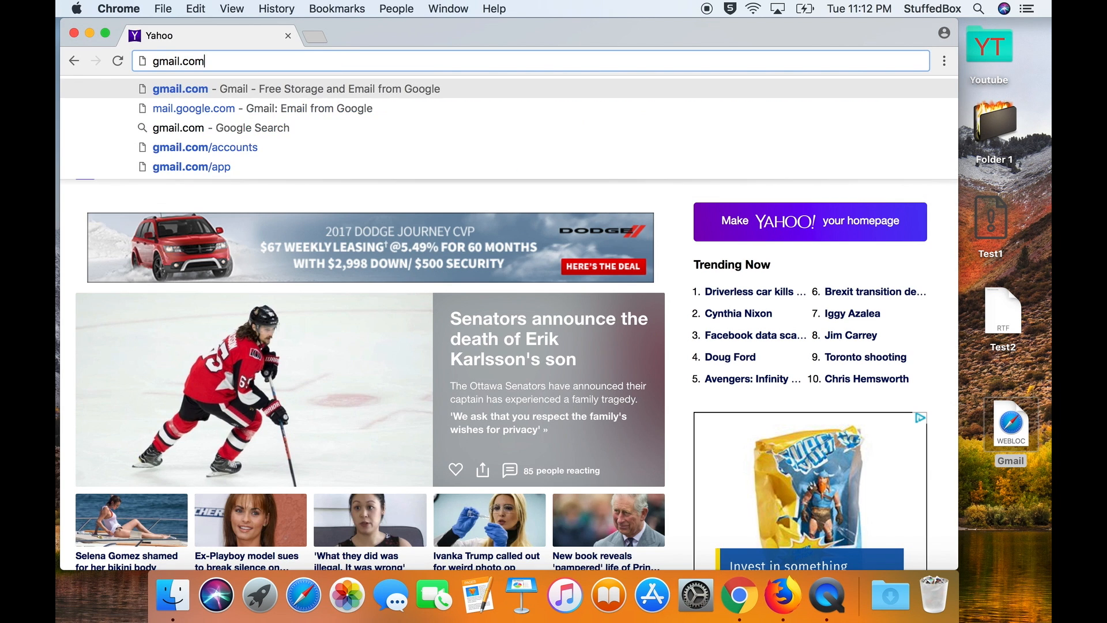
key("BackSpace")
key("BackSpace")
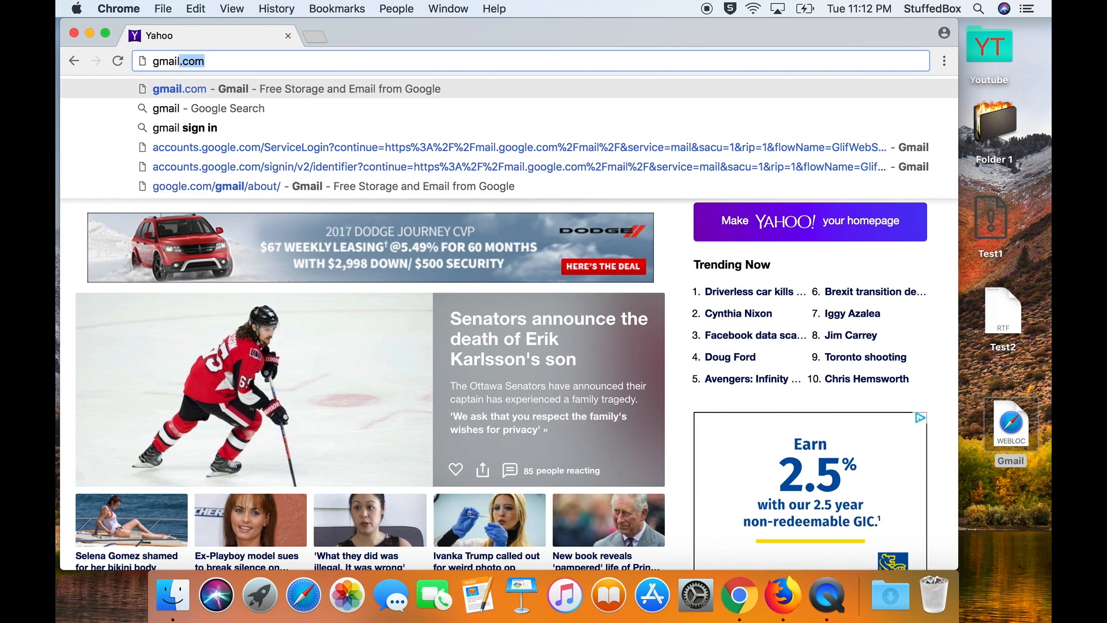
type("icon")
key("Return")
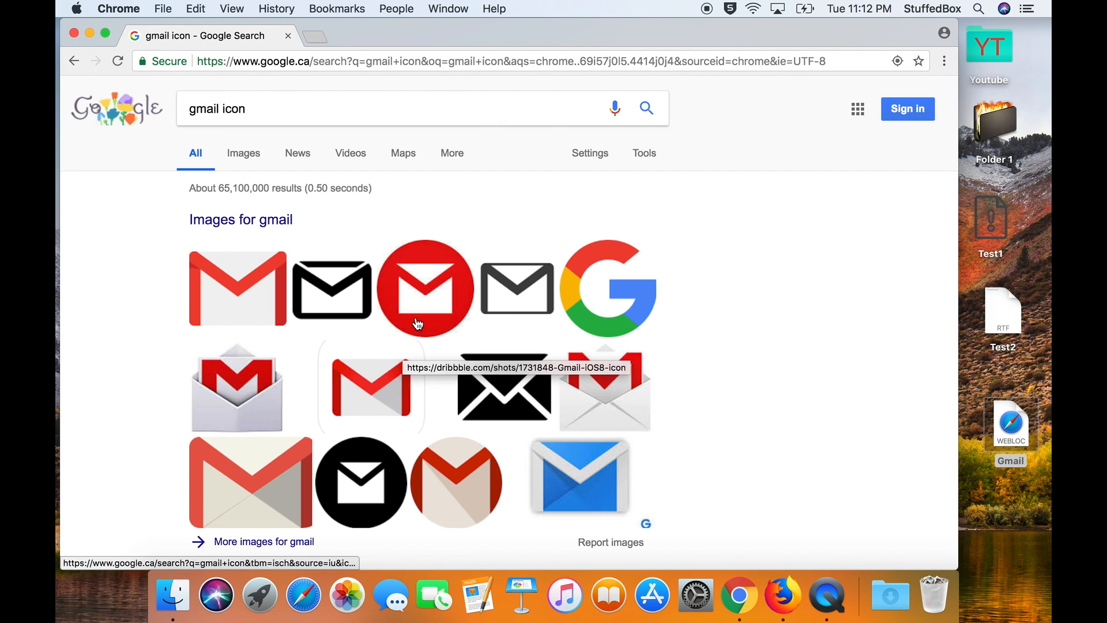
Save the enlarged Gmail iOS8 icon image from the image results onto the desktop below the Gmail shortcut, and close the browser window.
left_click(359, 396)
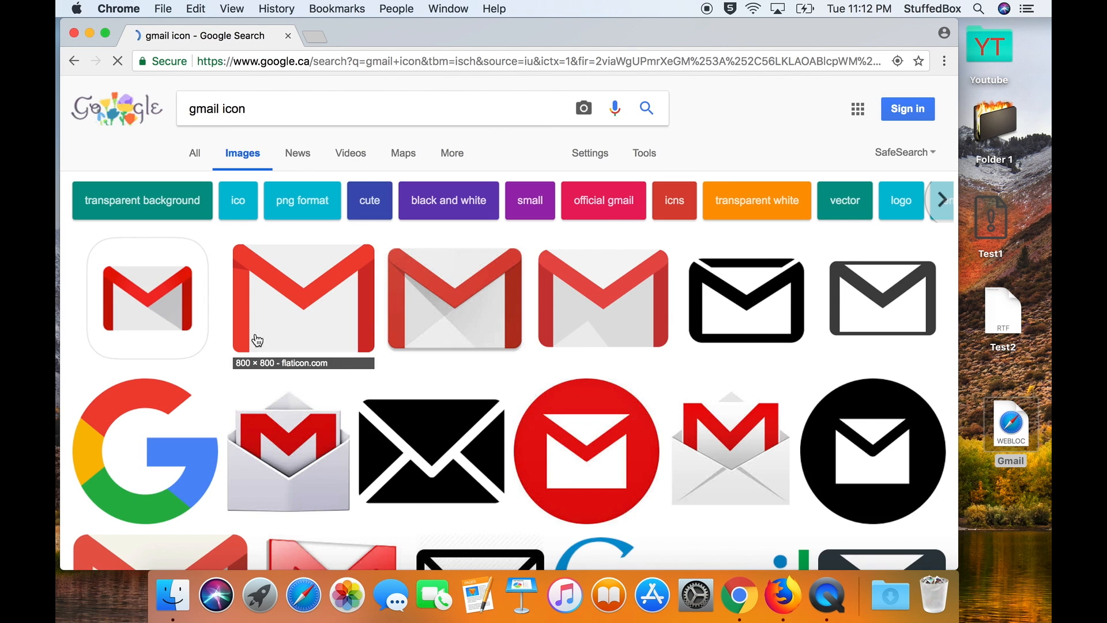
left_click(168, 309)
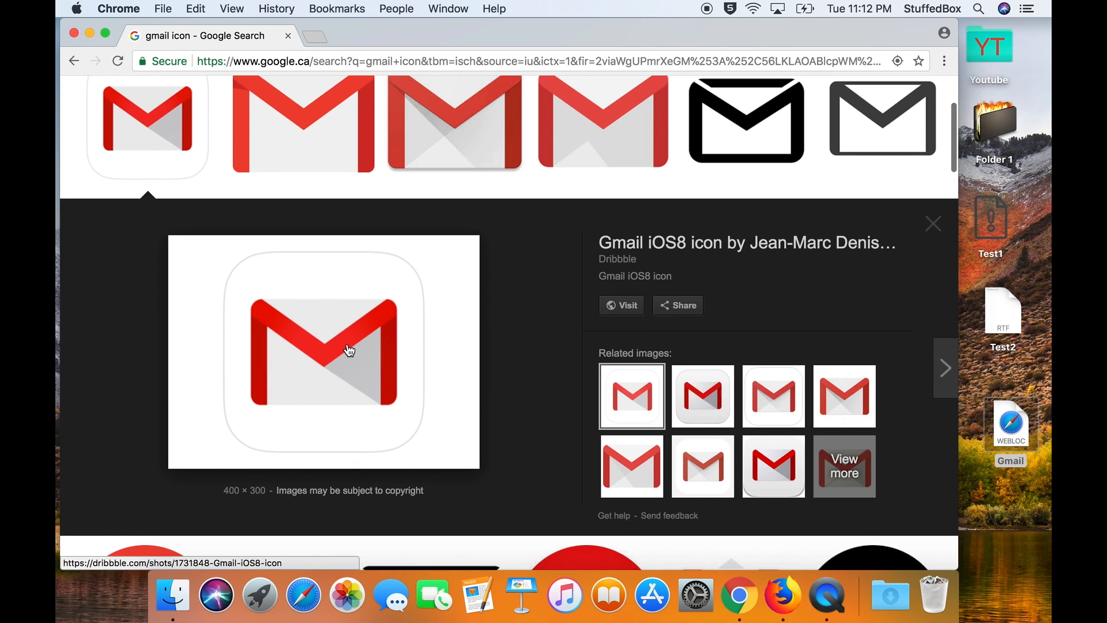
left_click_drag(349, 350, 1009, 522)
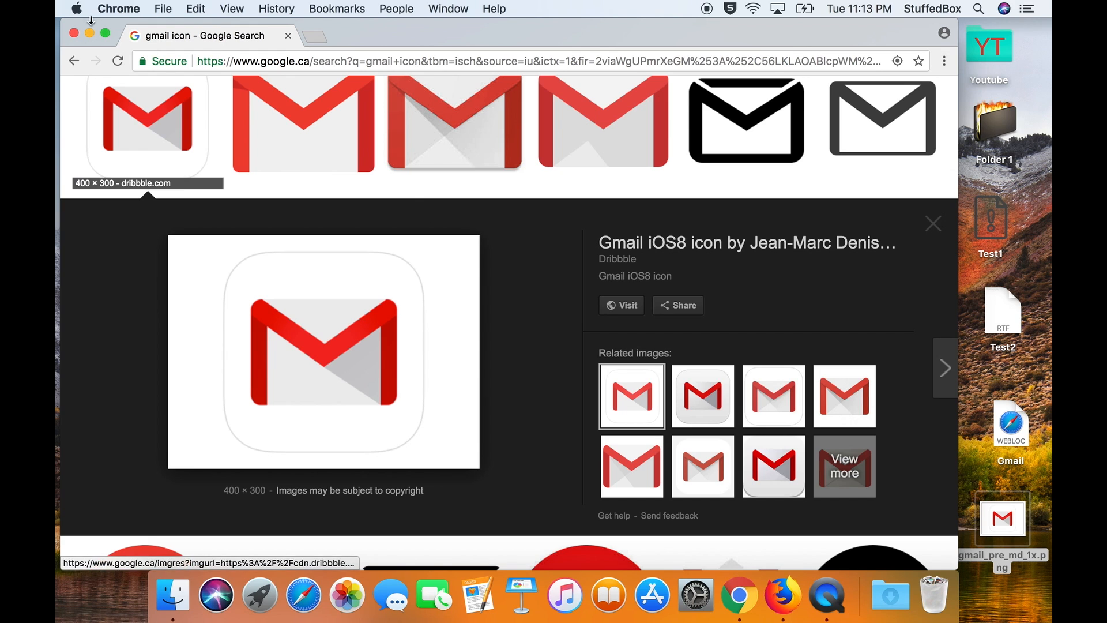
left_click(74, 33)
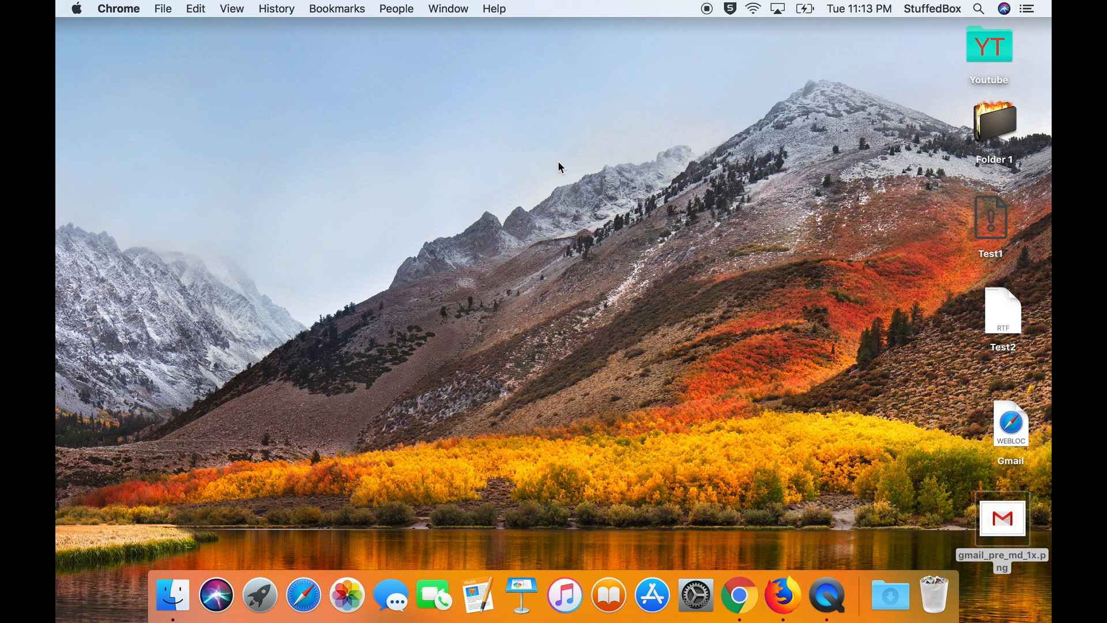
Open gmail_pre_md_1x.png in Preview and copy the entire image.
left_click(1005, 520)
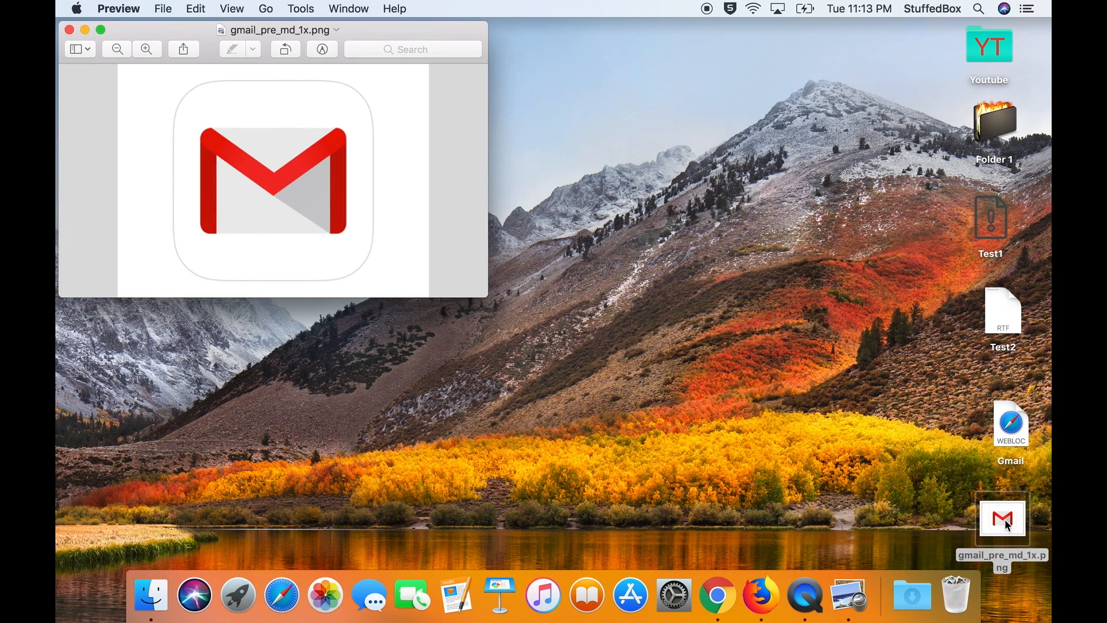
left_click(196, 8)
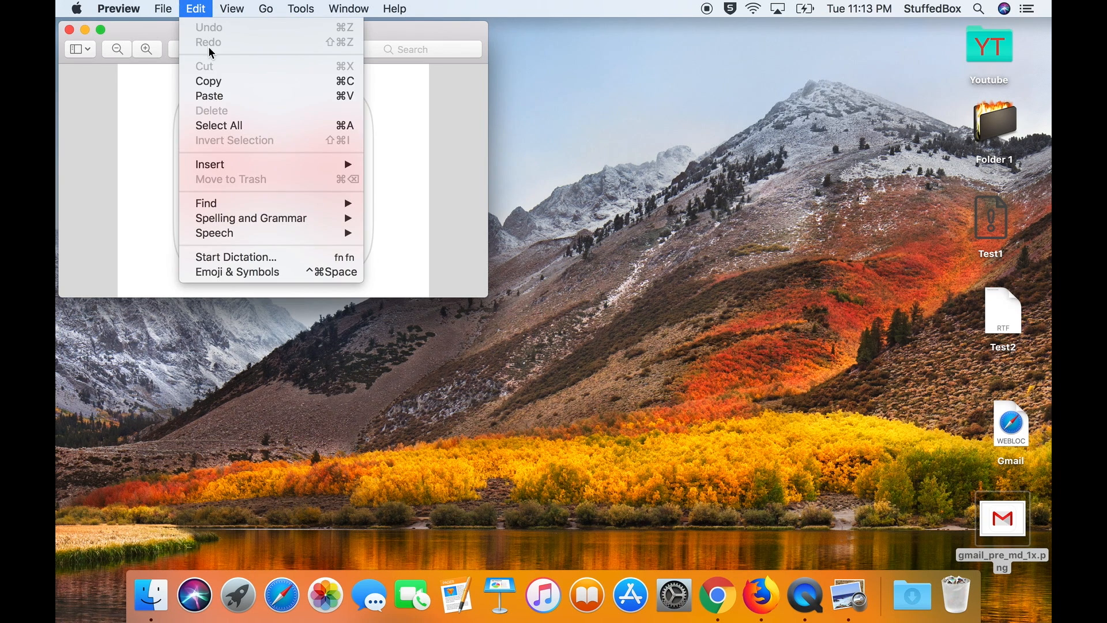
left_click(219, 125)
left_click(199, 8)
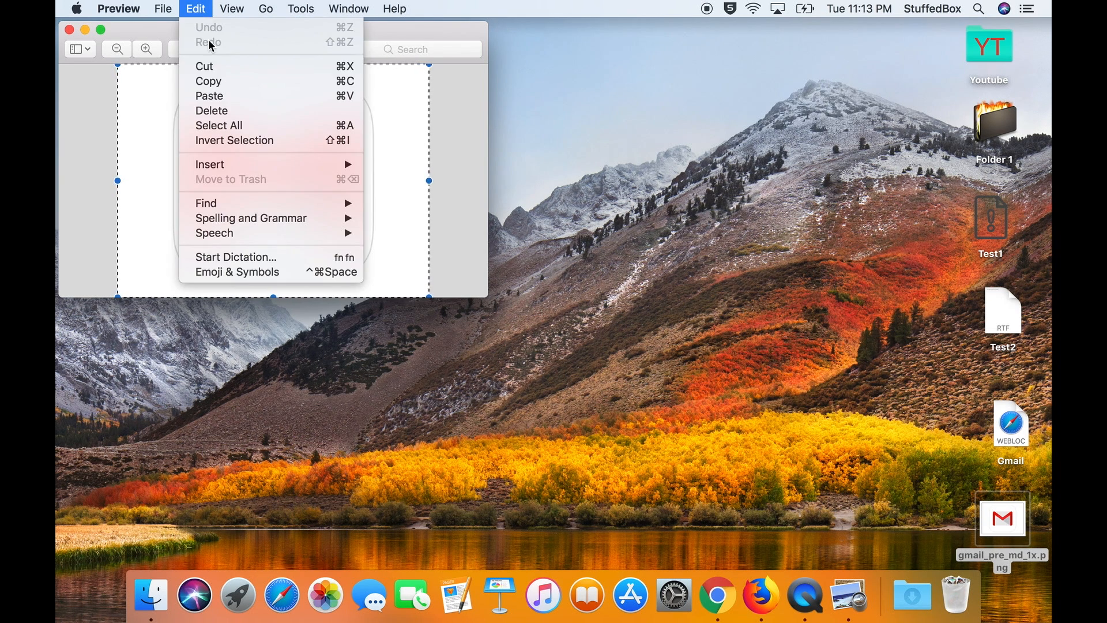
left_click(211, 81)
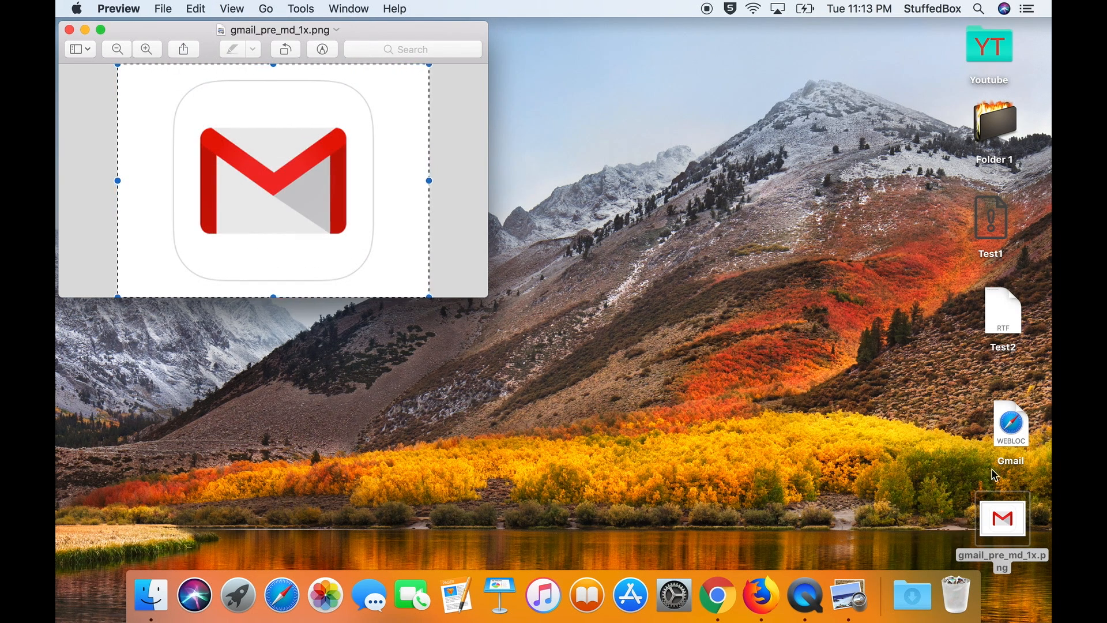
Paste the copied image as the Gmail shortcut's icon in its info window, and close the info and Preview windows.
left_click(1012, 424)
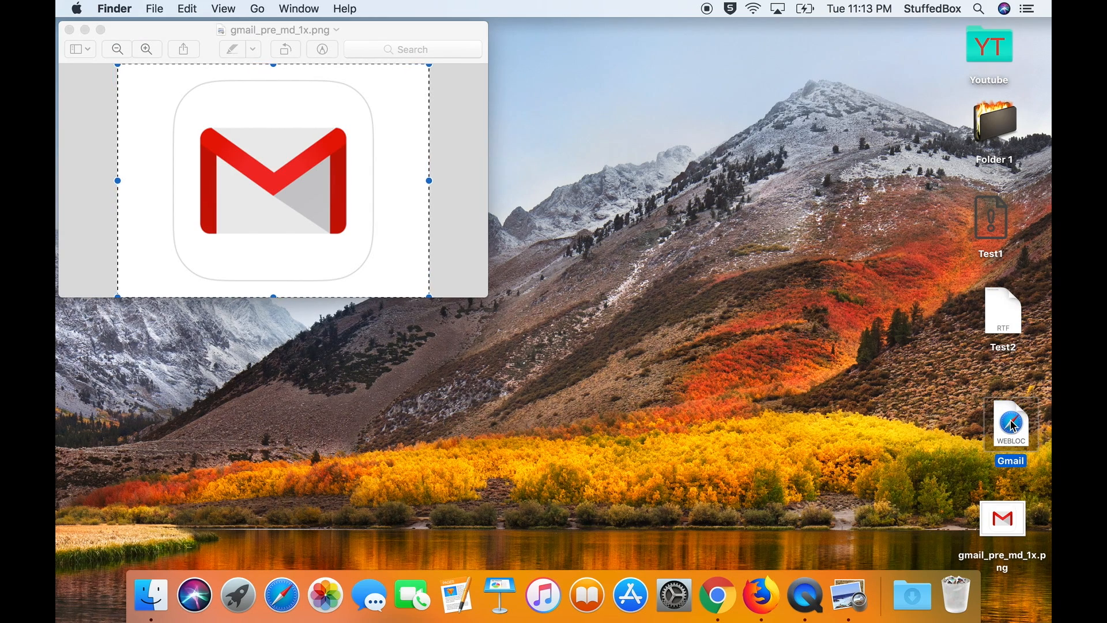
right_click(1012, 424)
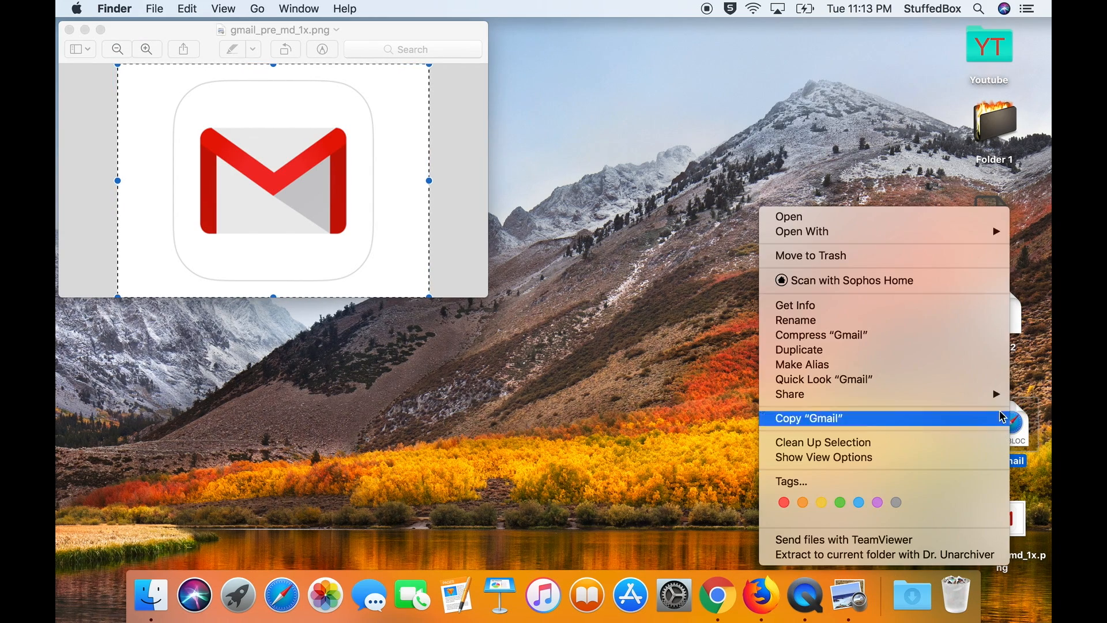
left_click(849, 308)
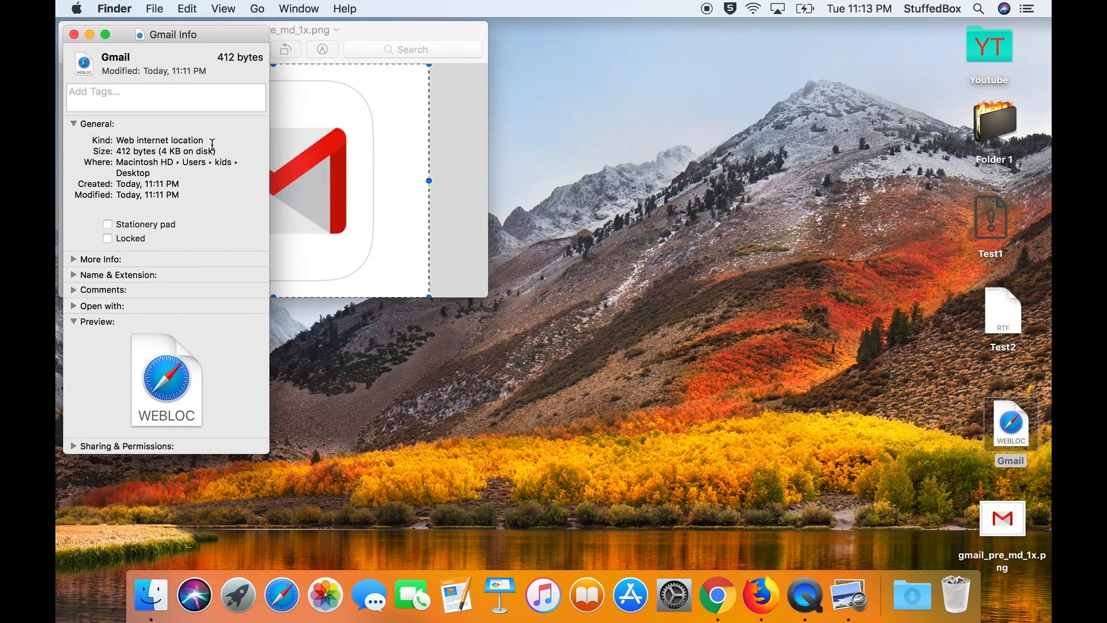
left_click(85, 63)
left_click(185, 10)
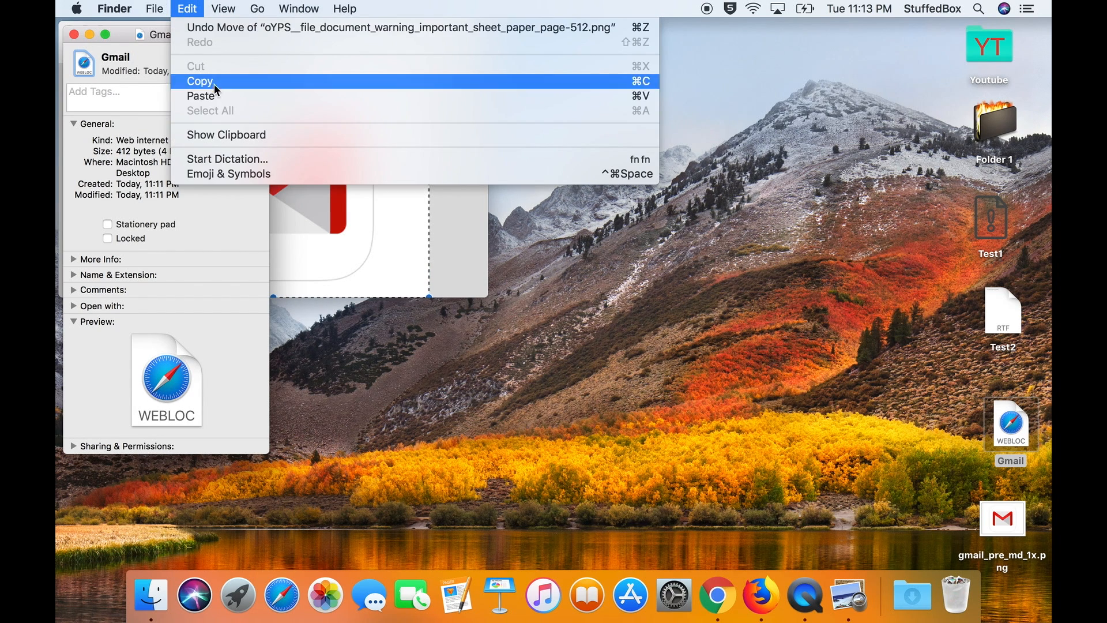
left_click(217, 94)
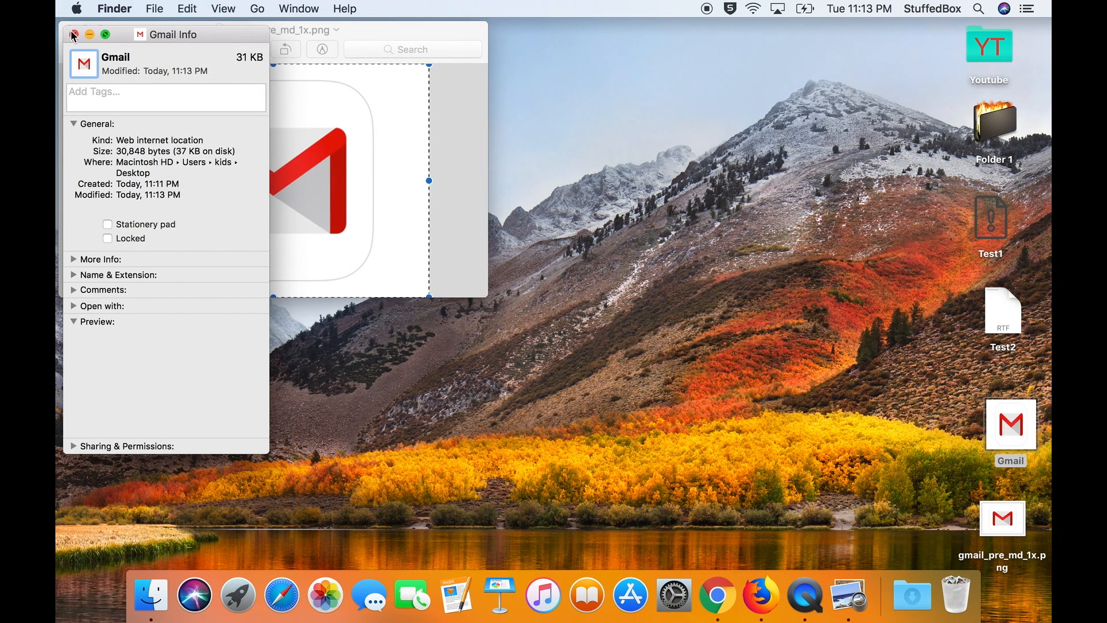
left_click(74, 34)
left_click(69, 30)
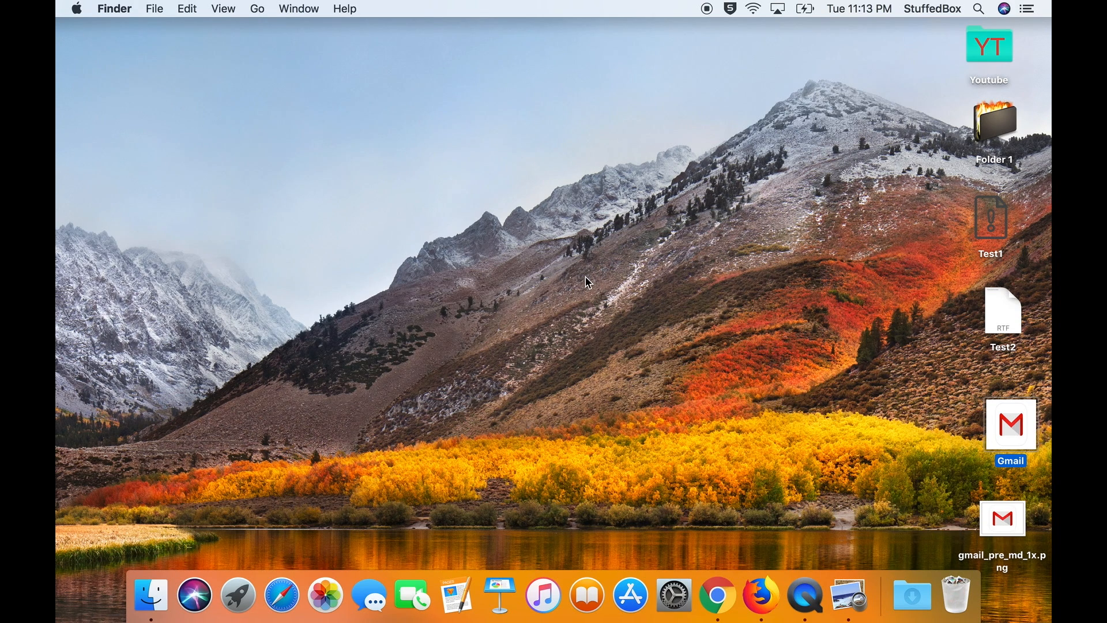
Move gmail_pre_md_1x.png to the Trash and add the desktop Gmail shortcut to the Dock beside the Downloads folder.
left_click_drag(1004, 520, 957, 588)
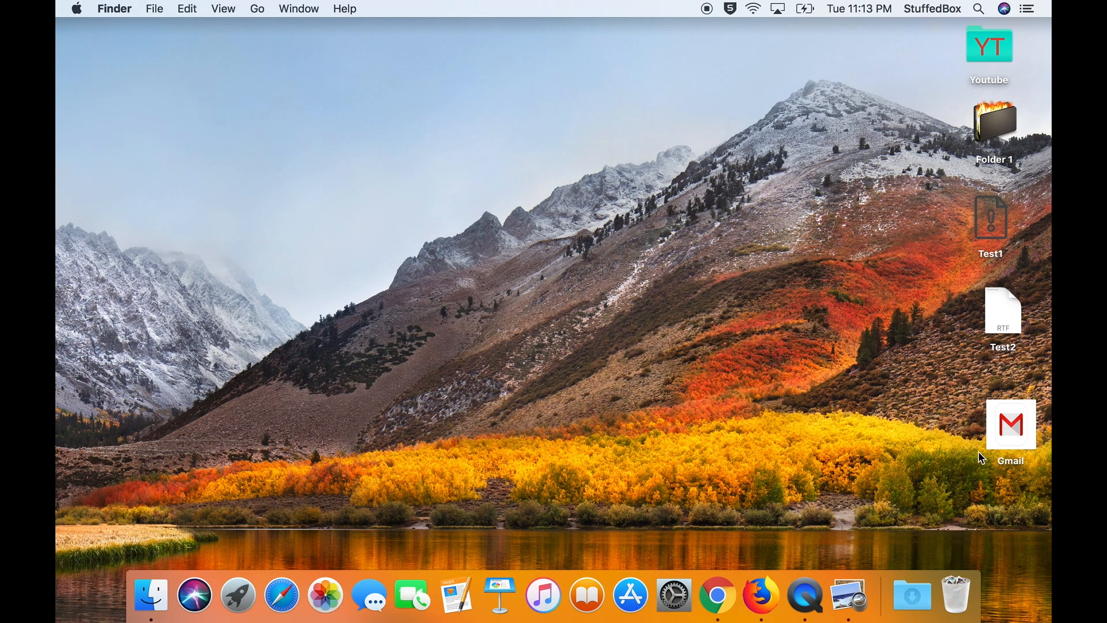
left_click_drag(1011, 428, 996, 431)
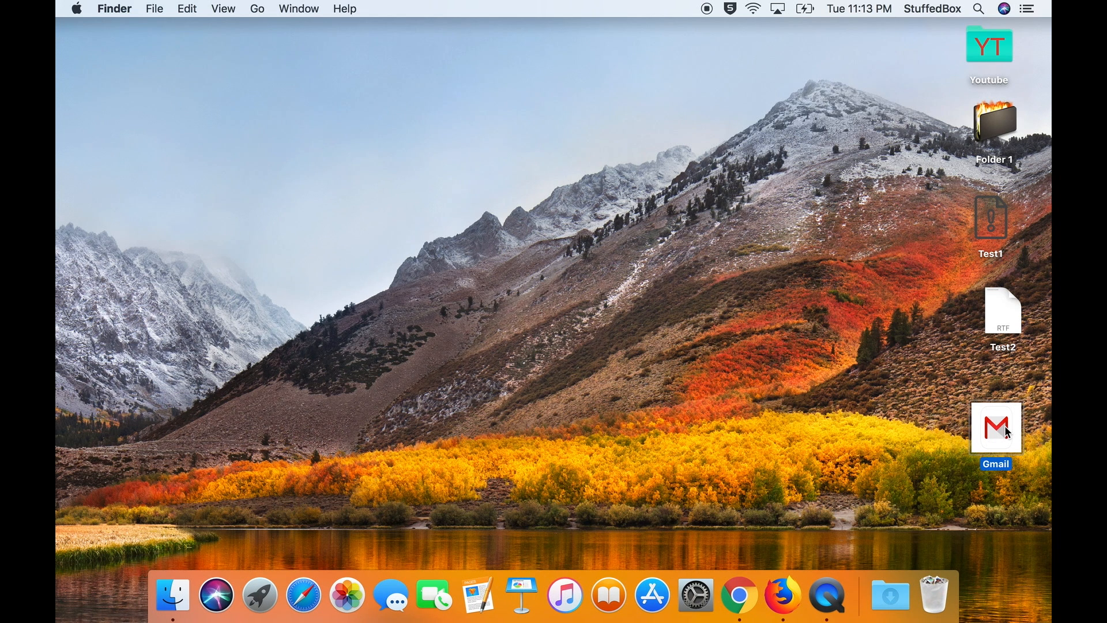
left_click_drag(1006, 431, 870, 606)
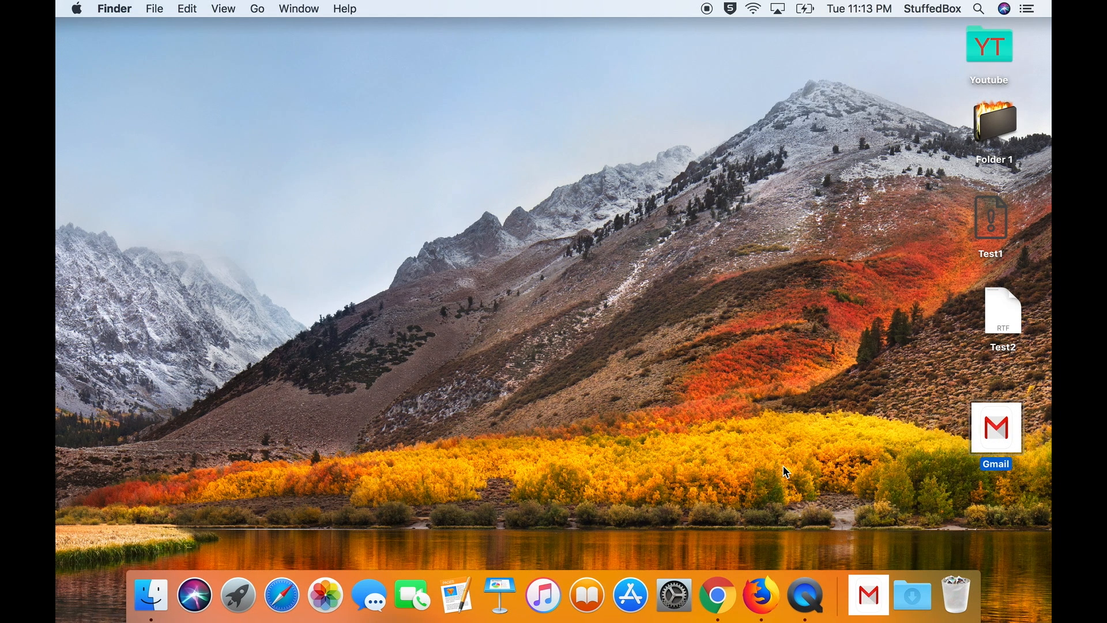
Open Safari and Chrome windows for comparison, and launch the Gmail shortcut from the Dock.
left_click(274, 605)
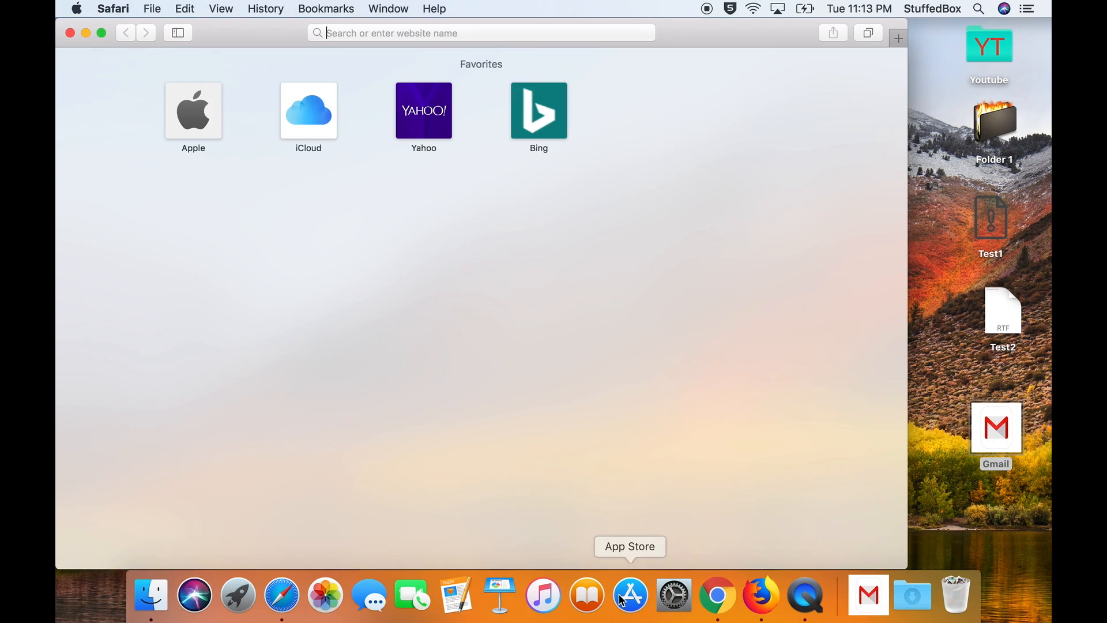
left_click(722, 610)
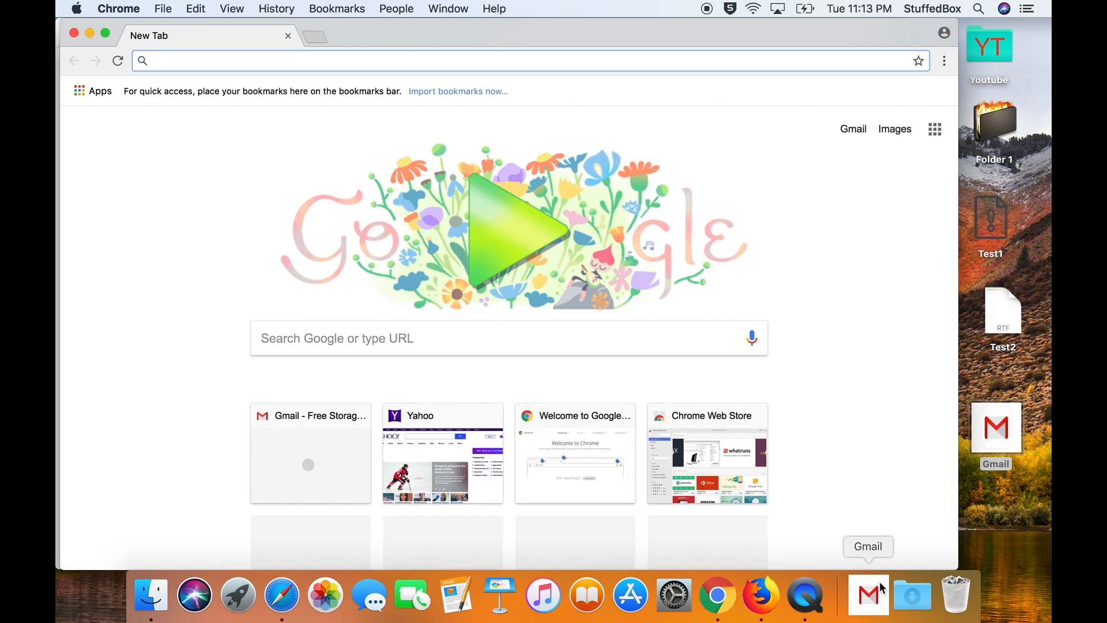
left_click(292, 592)
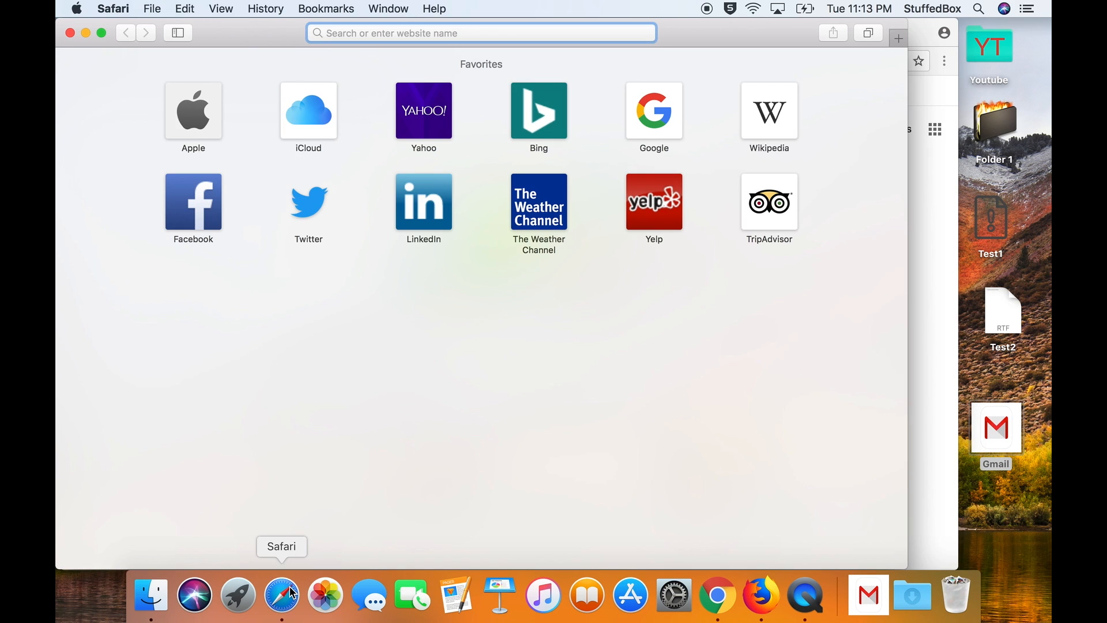
left_click(882, 595)
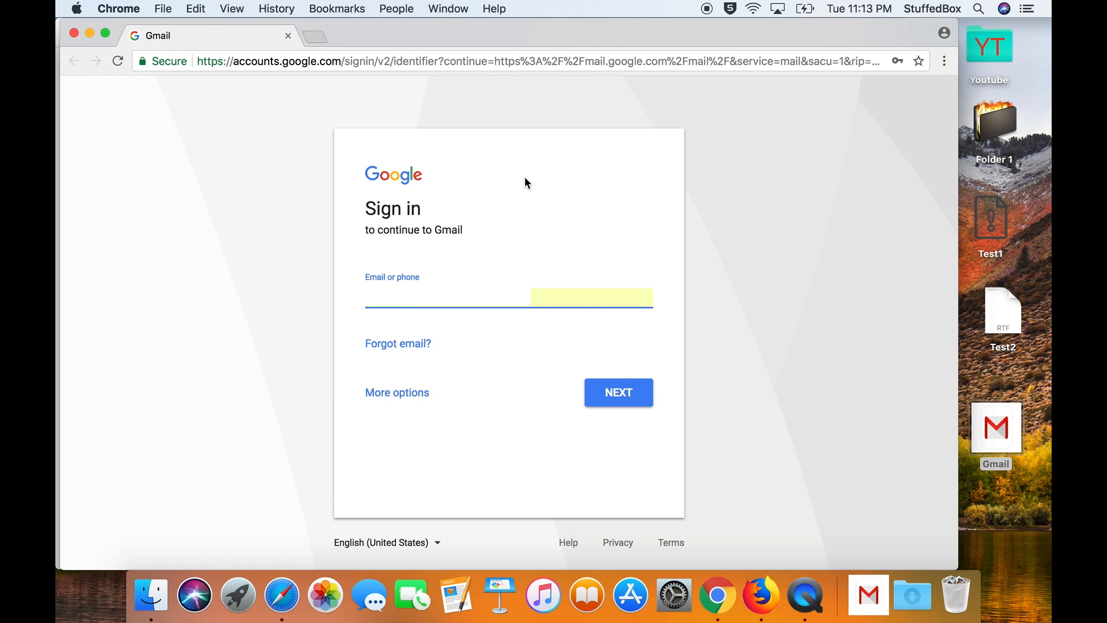
Load yahoo.com in place of the Gmail sign-in page in Chrome.
left_click(350, 60)
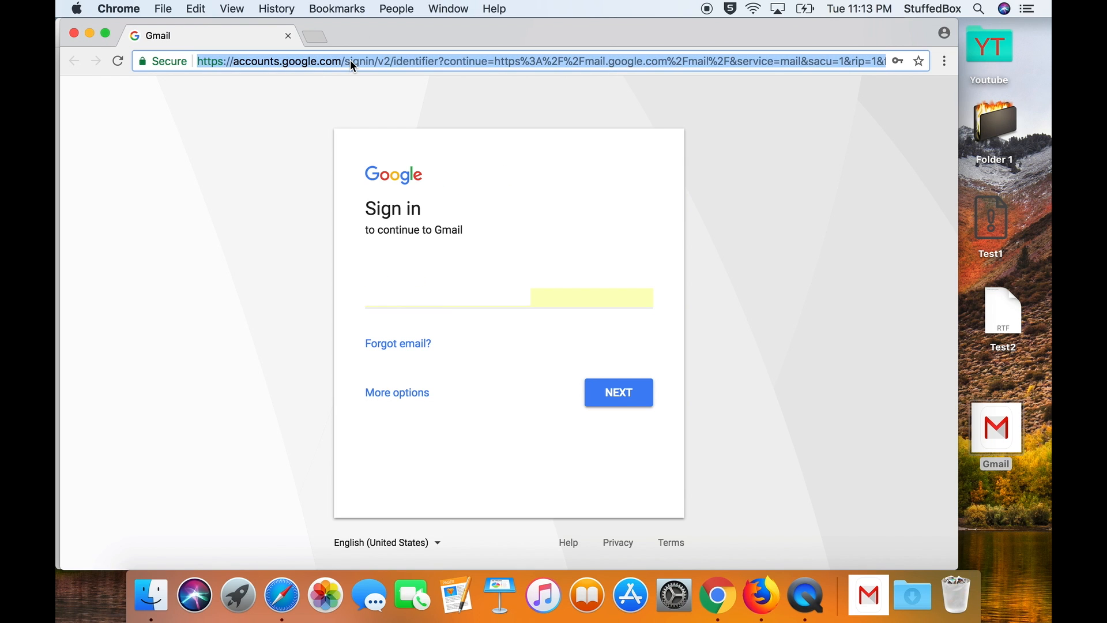
type("yahoo.com")
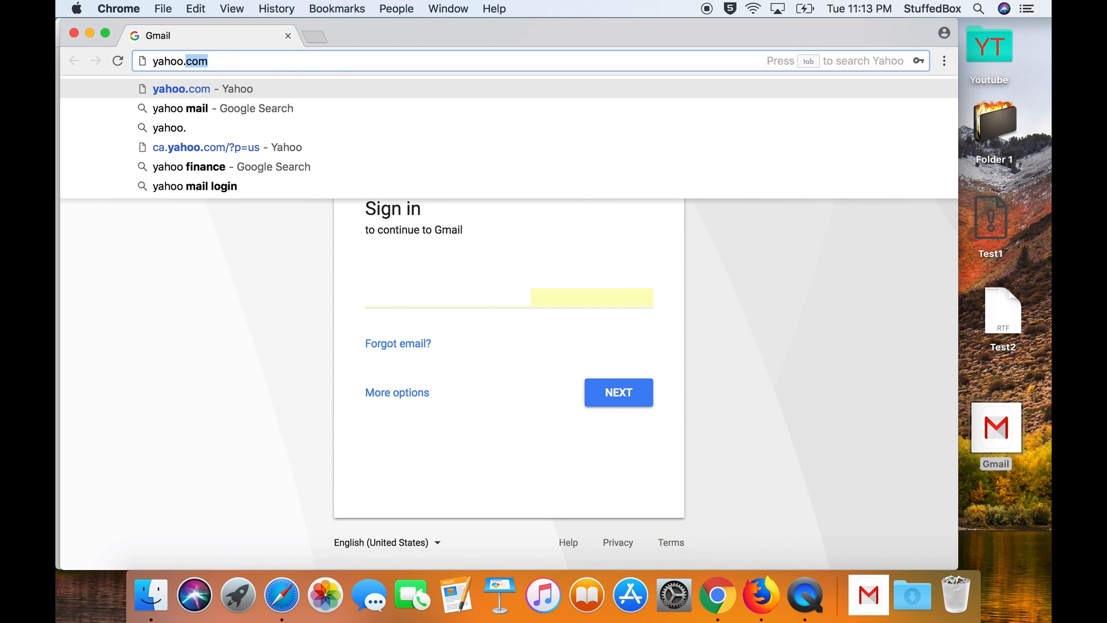
key("Return")
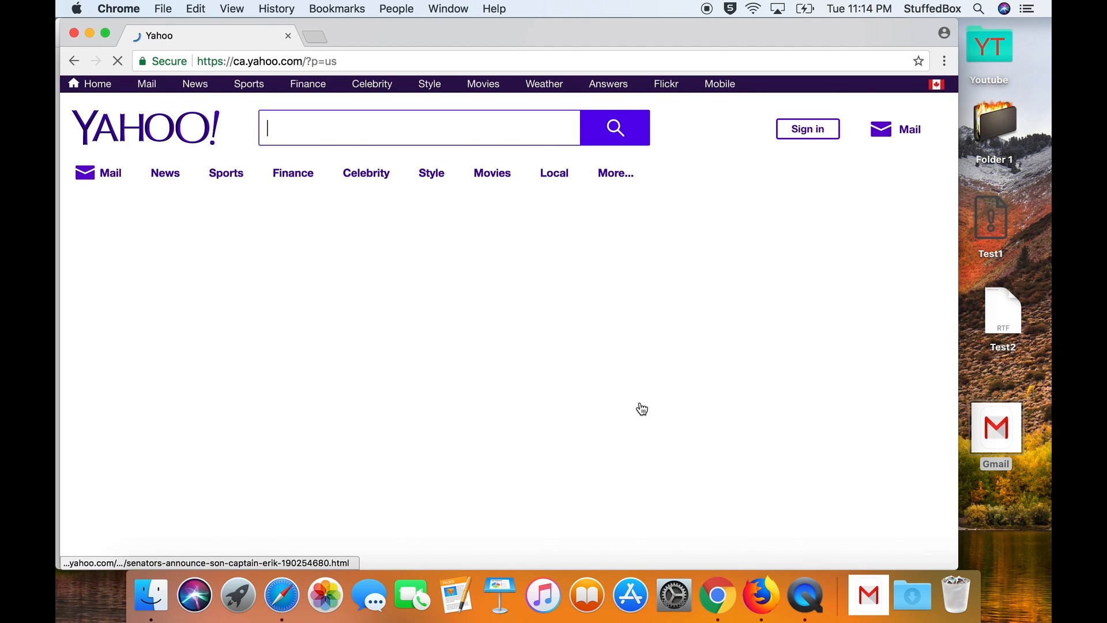
Search for facebook in a new browser tab and open the Facebook login and sign-up page from the results.
left_click(315, 37)
type("facebook")
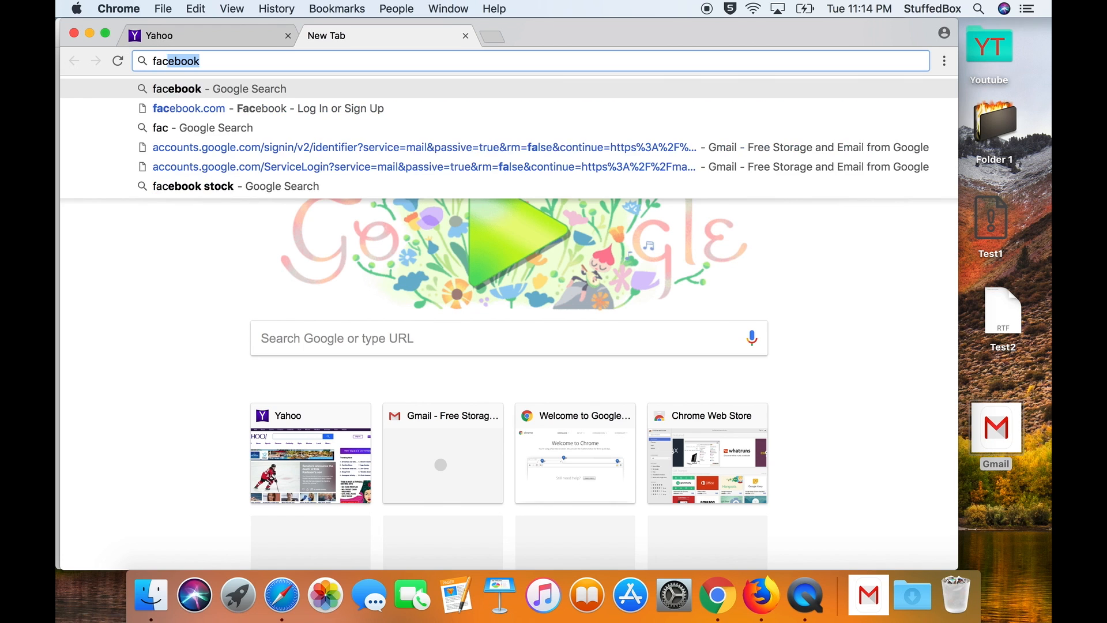
key("Return")
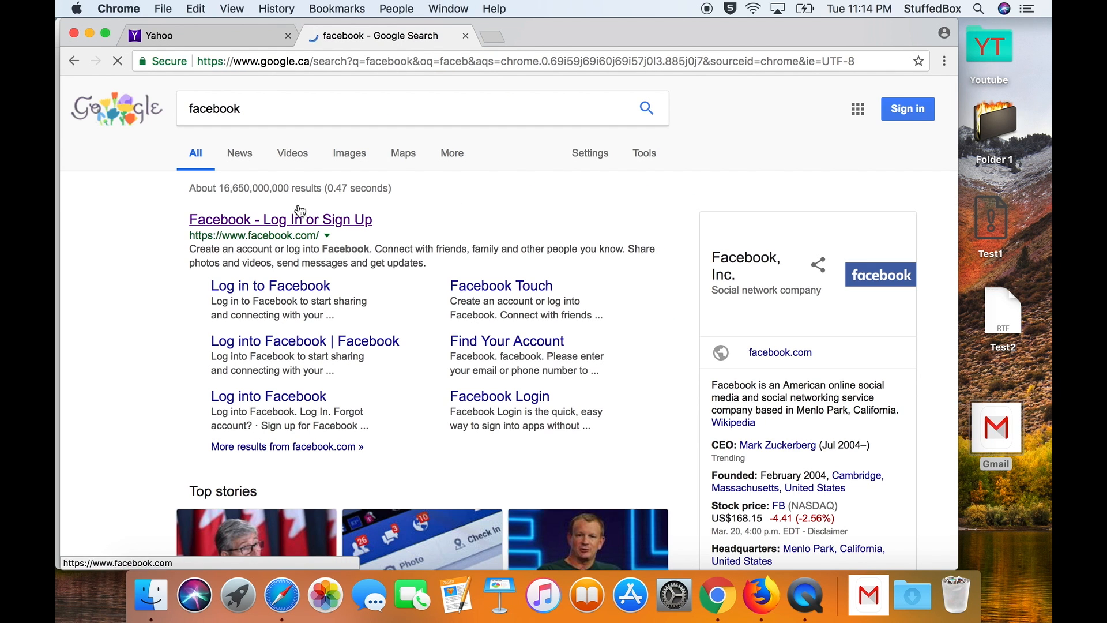
left_click(299, 223)
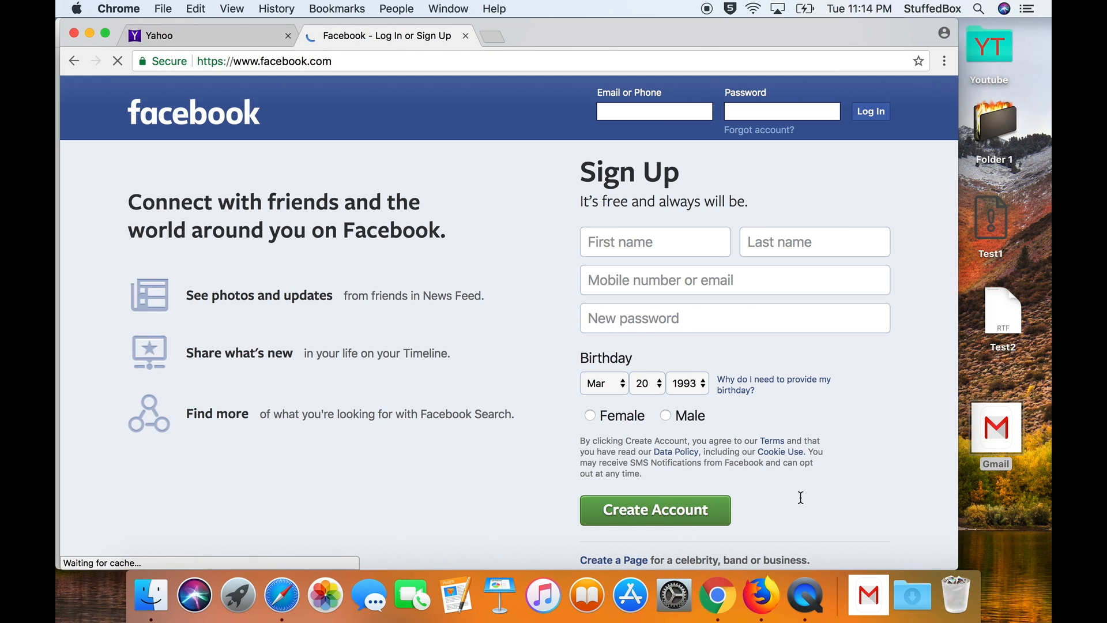
Launch the Gmail shortcut from the Dock with the other pages open, and review the Facebook and Yahoo tabs.
left_click(859, 598)
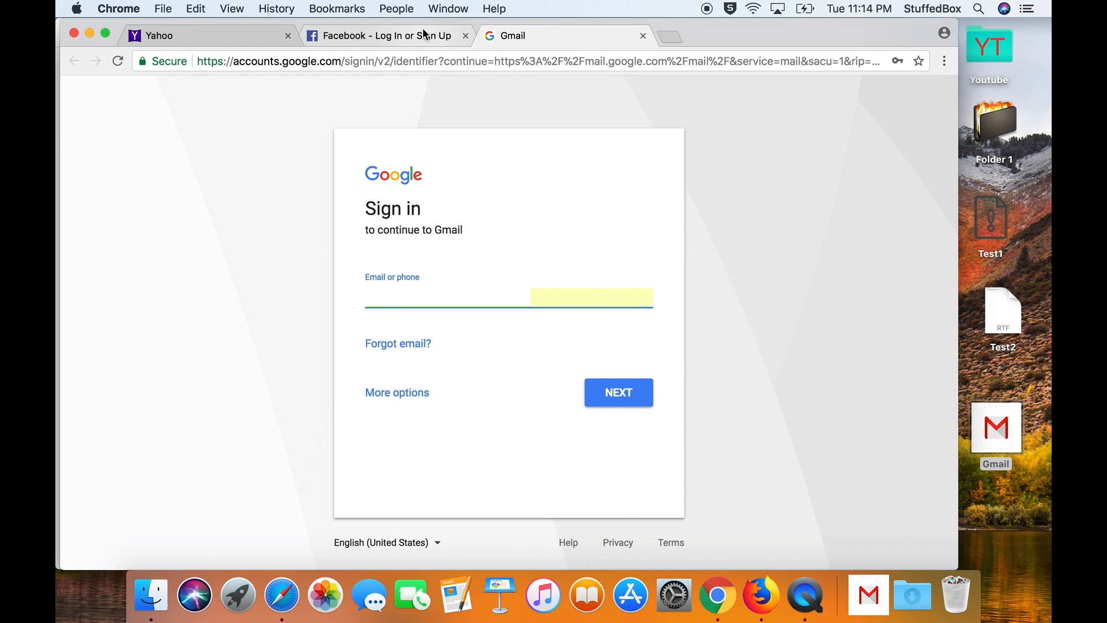
left_click(365, 35)
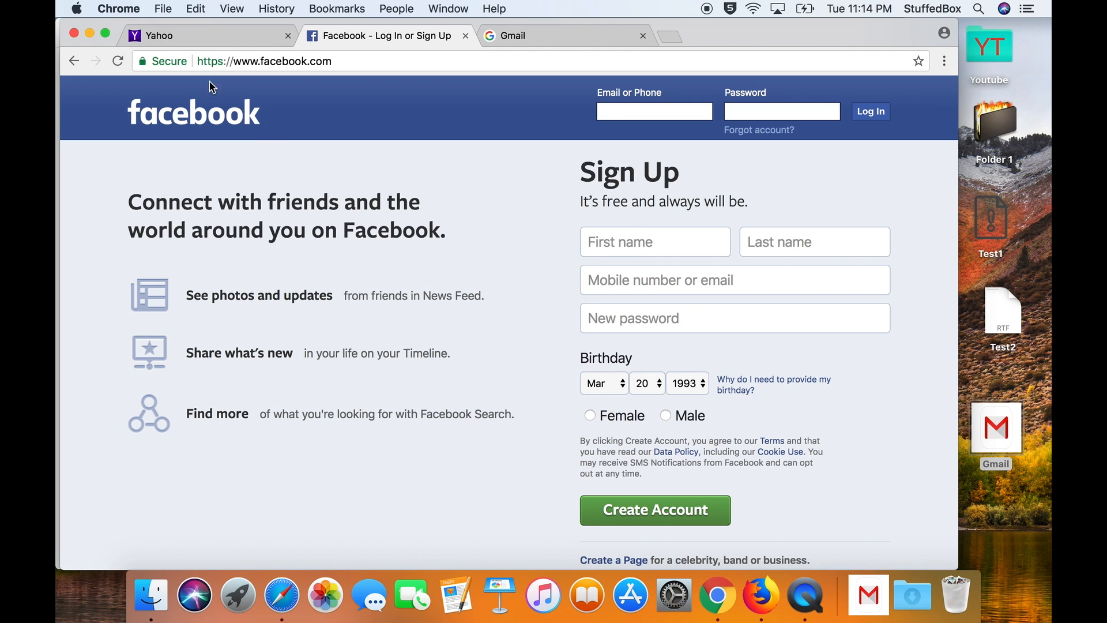
left_click(196, 39)
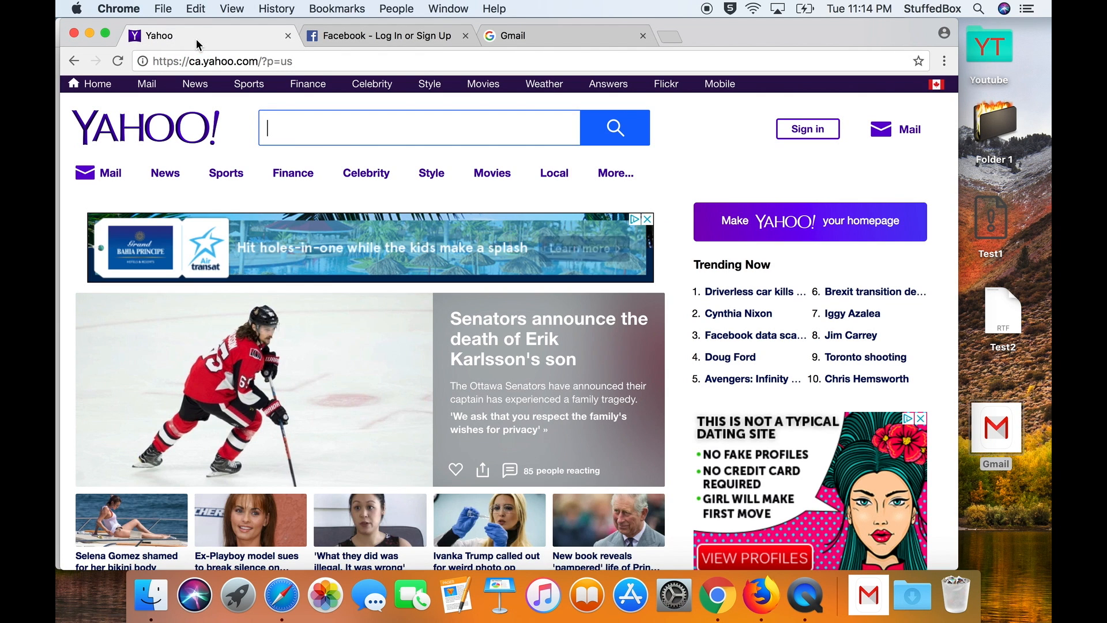